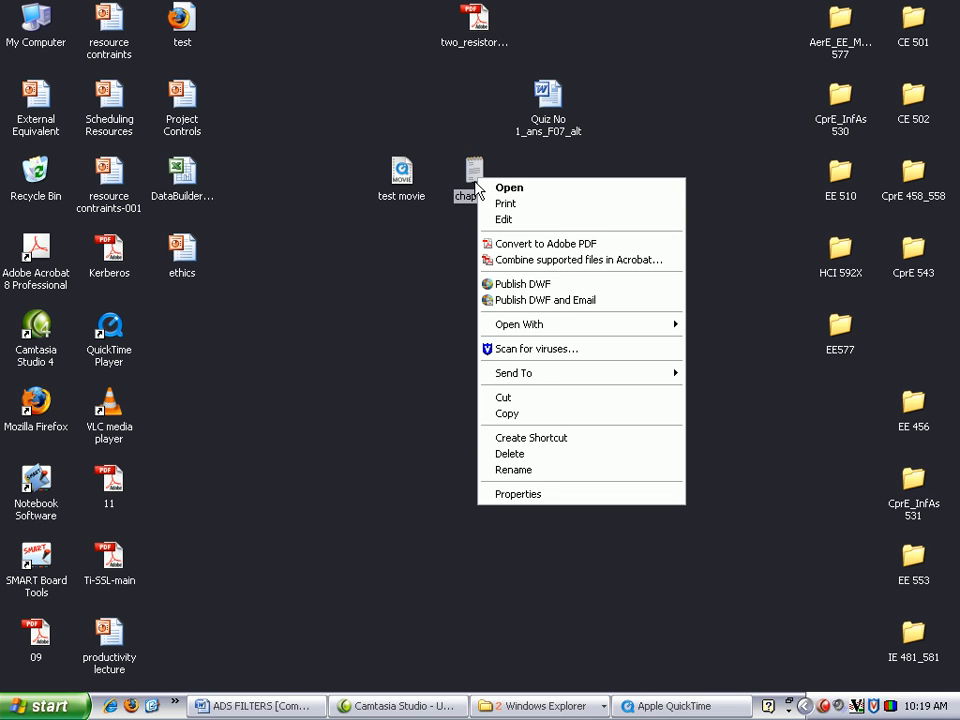
Open the chapters text file from the desktop, review its list of chapter titles, and close it
left_click(491, 191)
left_click_drag(426, 339, 310, 292)
left_click(318, 293)
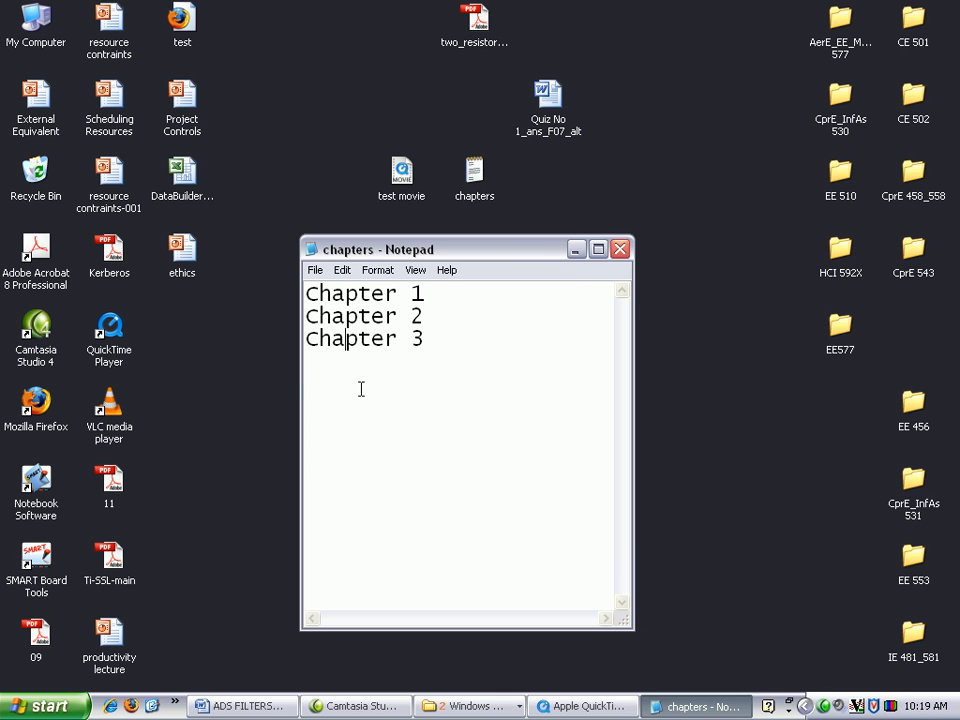
left_click(347, 339)
left_click(620, 250)
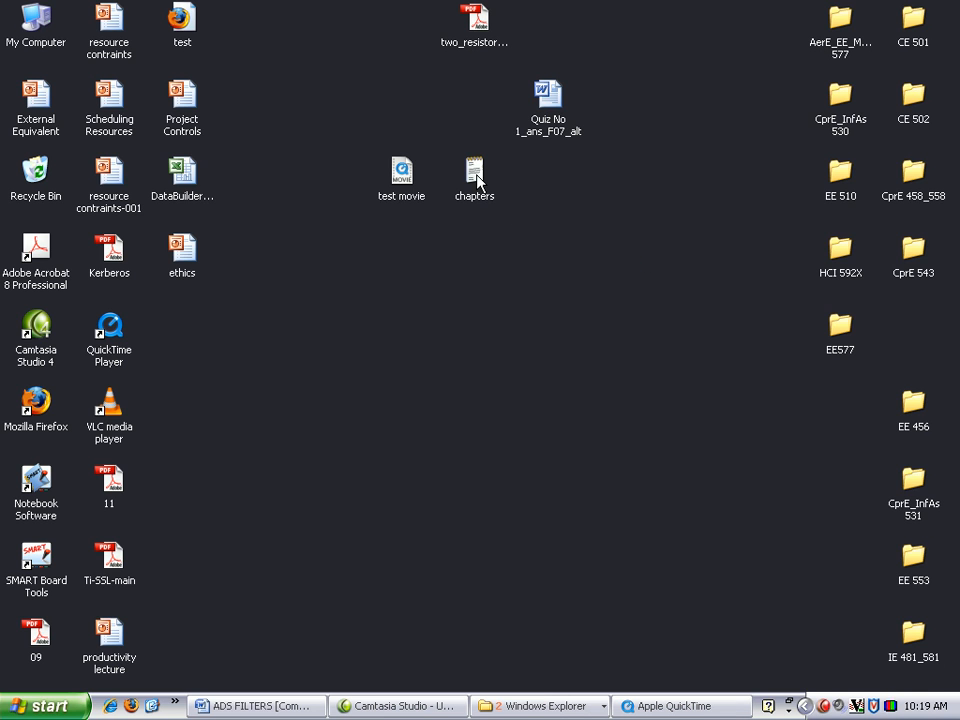
Switch to QuickTime and open the chapters file from the Desktop, with the file type set to All Files
left_click_drag(500, 228, 449, 150)
left_click(448, 272)
left_click(660, 708)
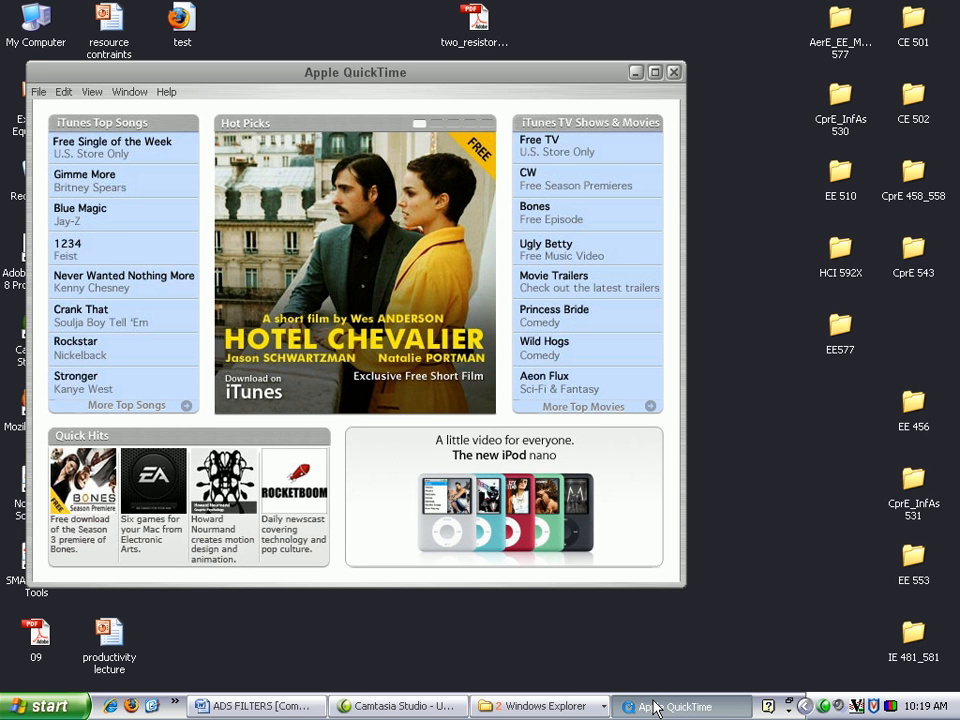
left_click(38, 91)
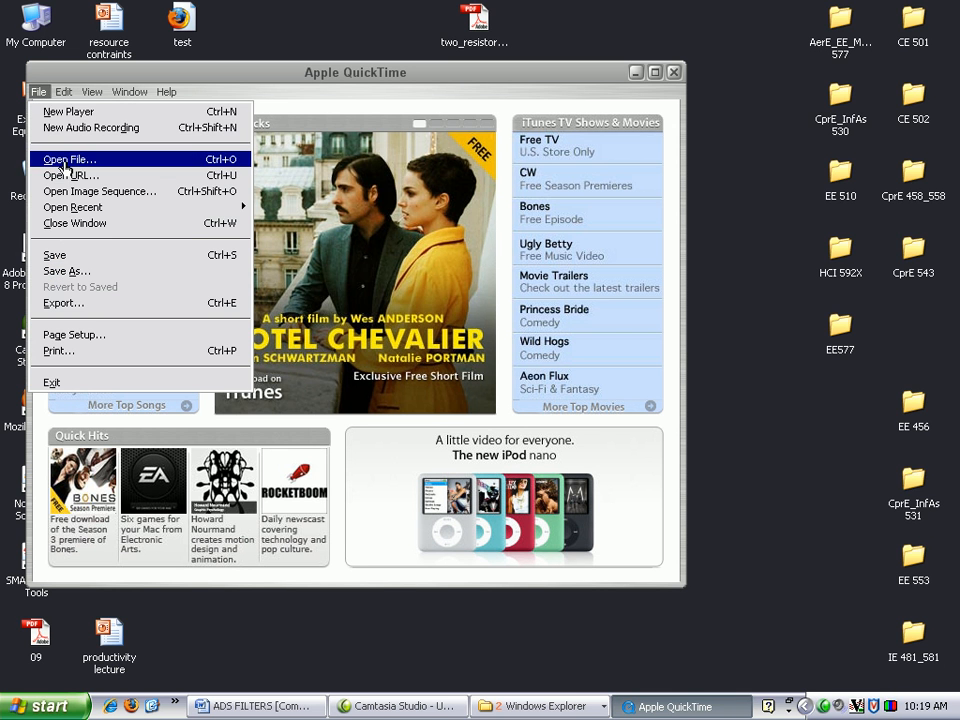
left_click(65, 161)
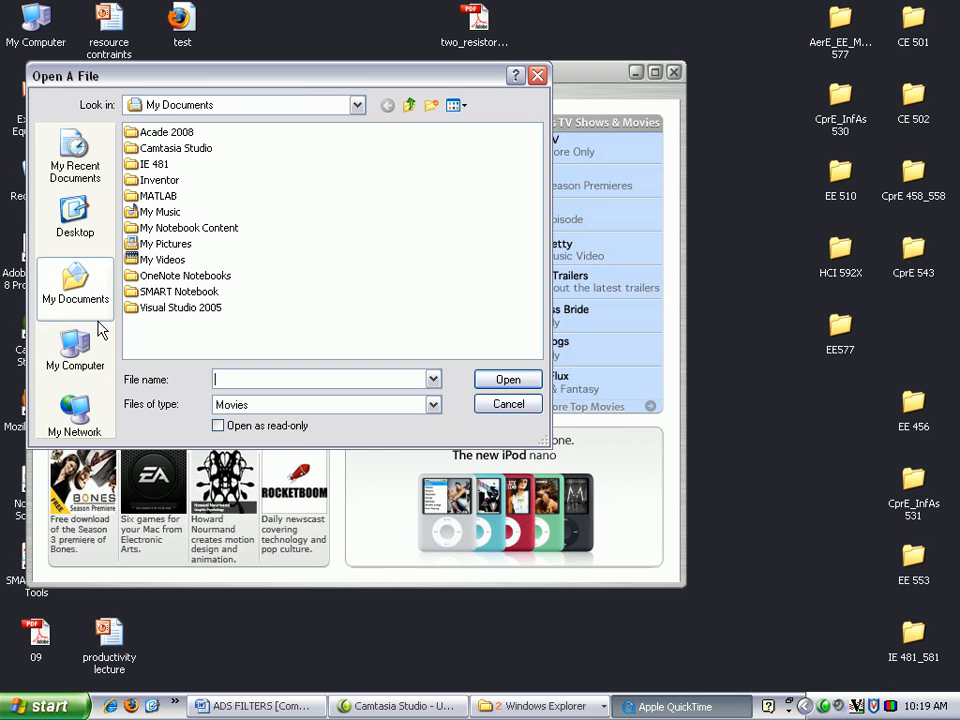
left_click(78, 232)
left_click(265, 405)
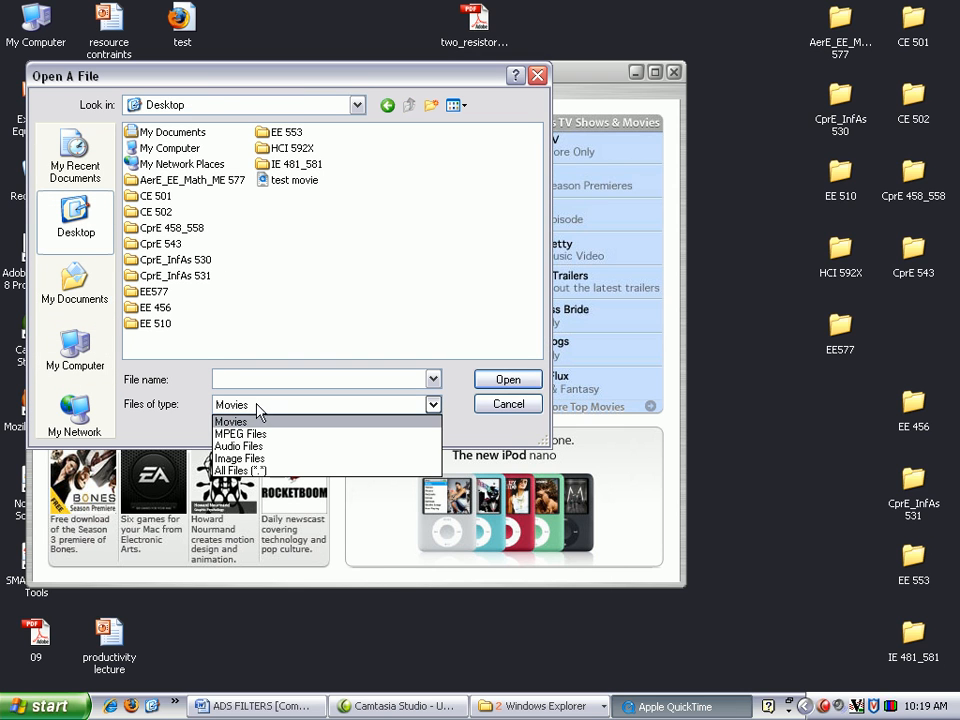
left_click(230, 470)
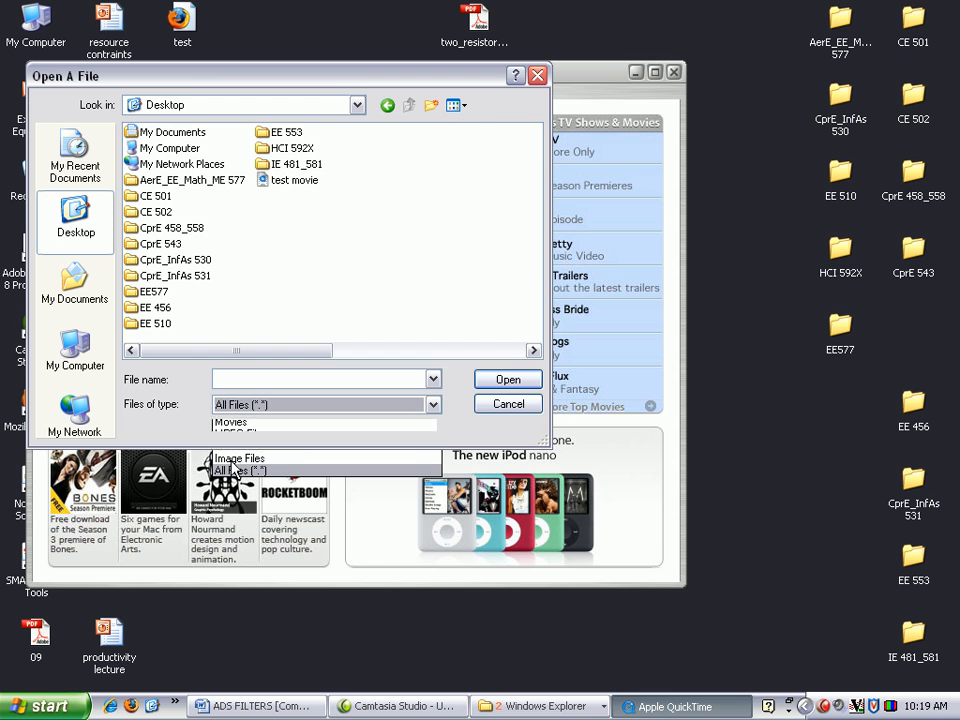
left_click(328, 323)
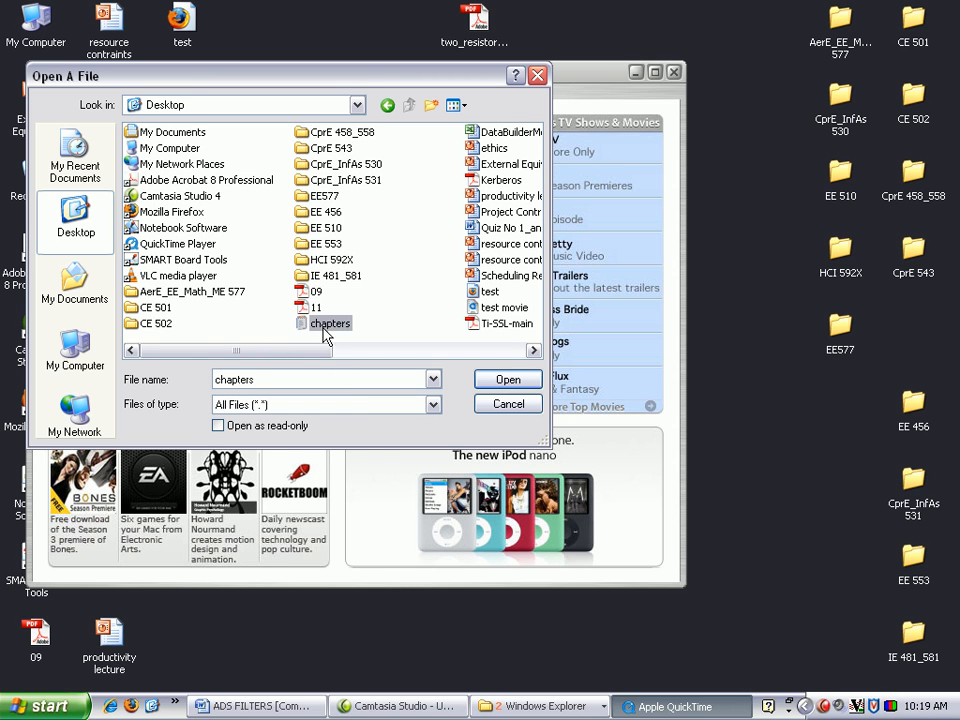
left_click(506, 379)
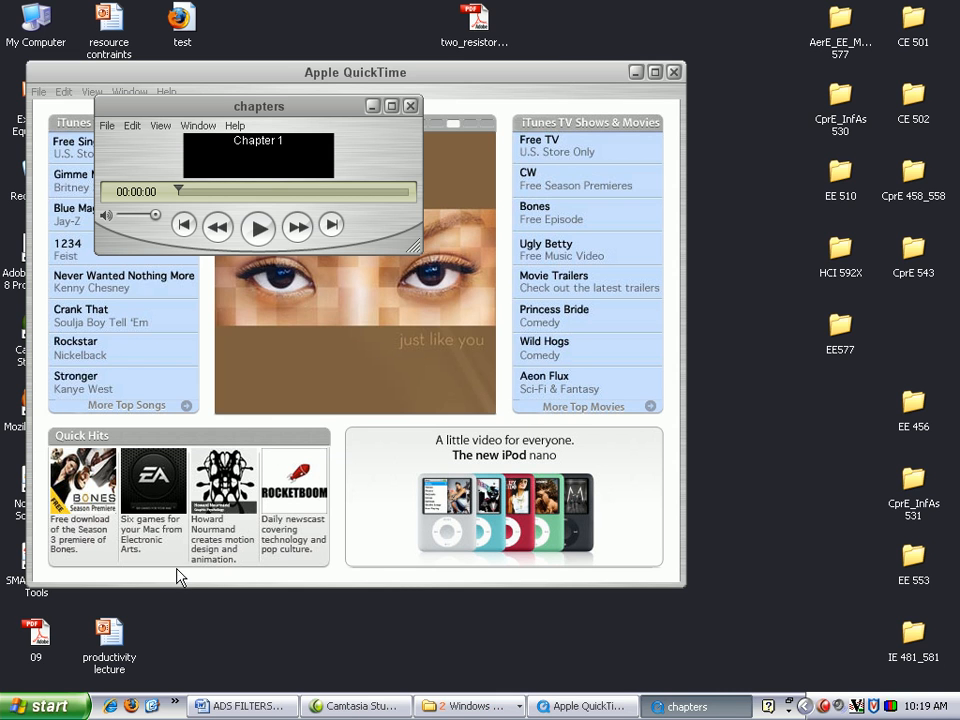
Minimize the main QuickTime window, play the chapters text movie, and return its playhead to the start
left_click_drag(252, 127, 460, 287)
left_click(635, 72)
left_click(467, 402)
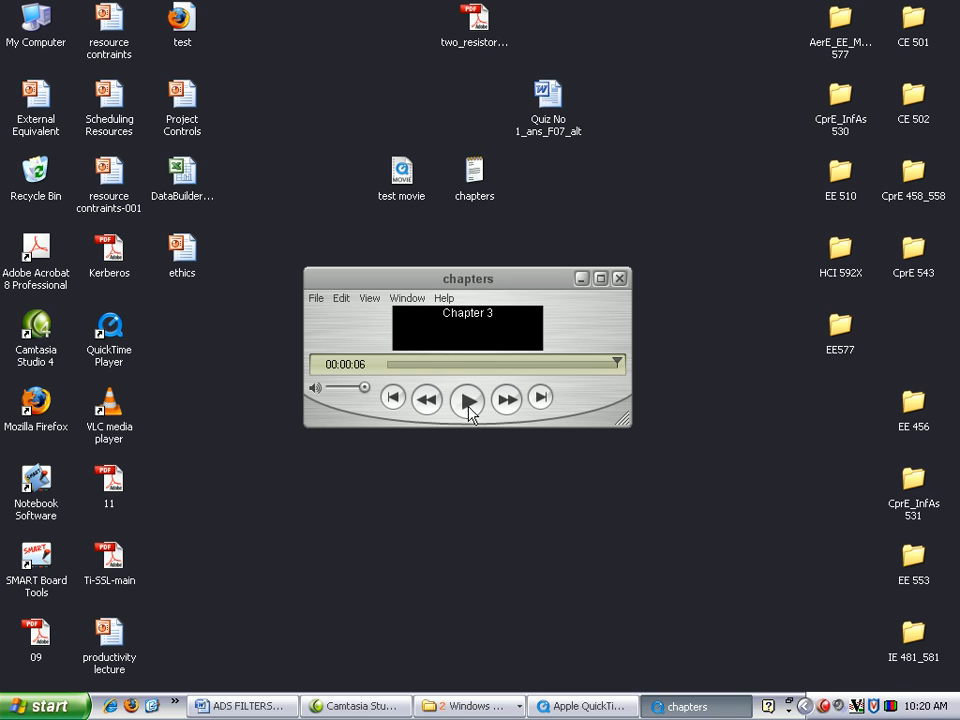
left_click_drag(396, 374, 394, 365)
left_click_drag(615, 355, 377, 356)
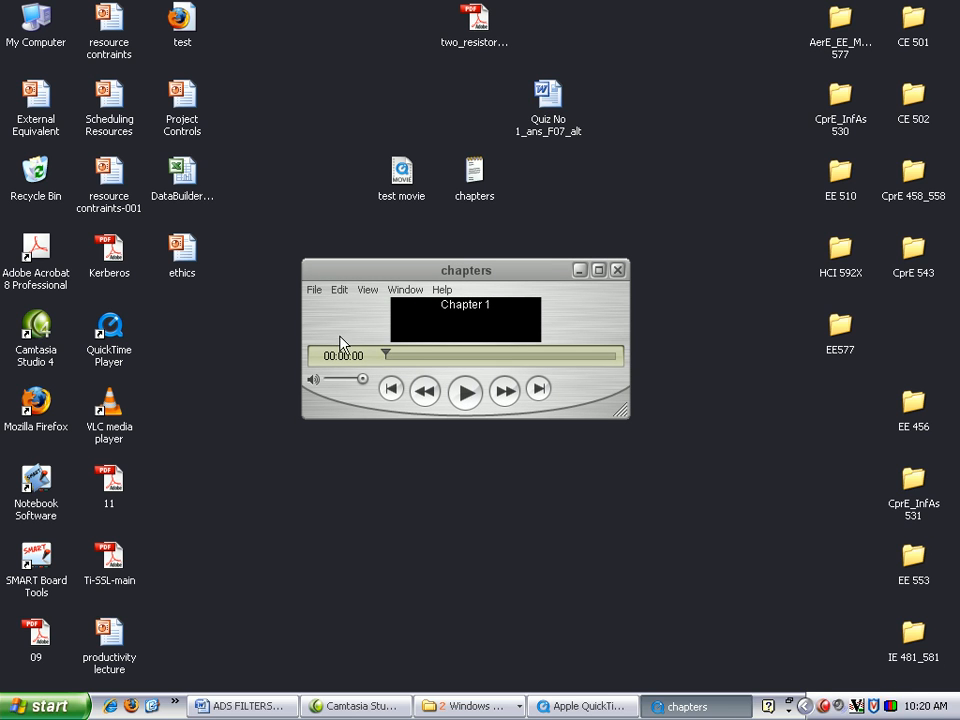
Start an export of the chapters movie using the Text to Text format
left_click(314, 289)
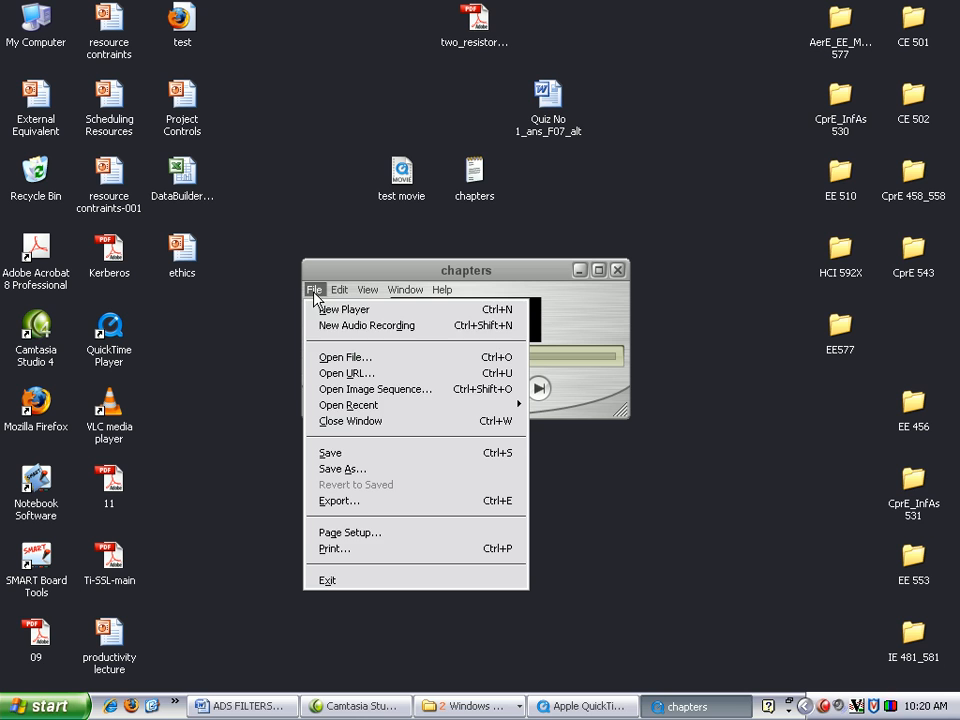
left_click(332, 503)
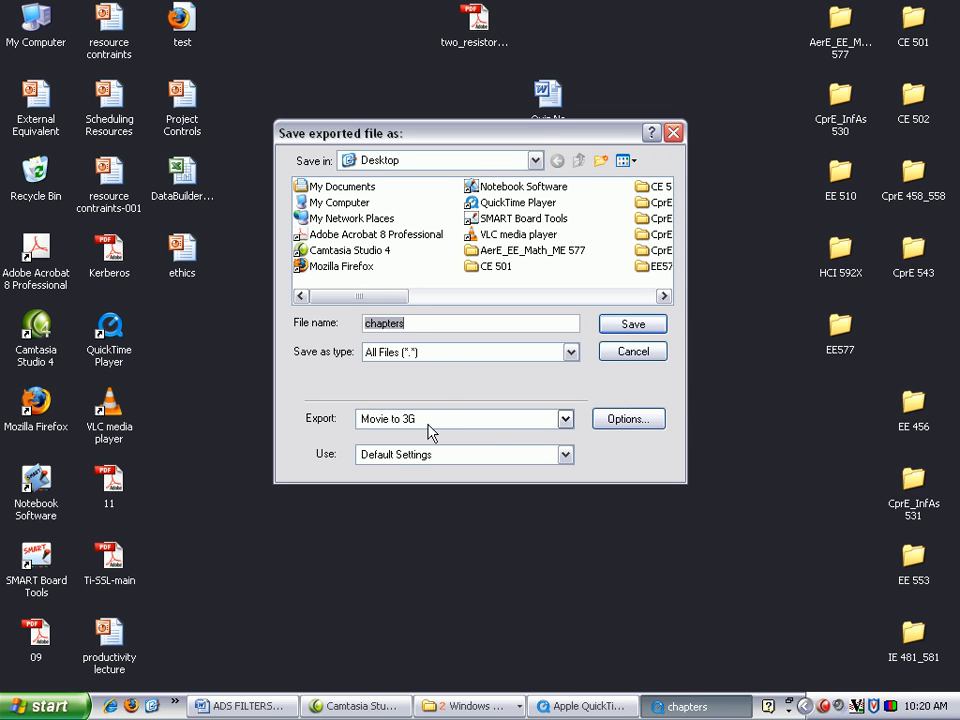
left_click(565, 419)
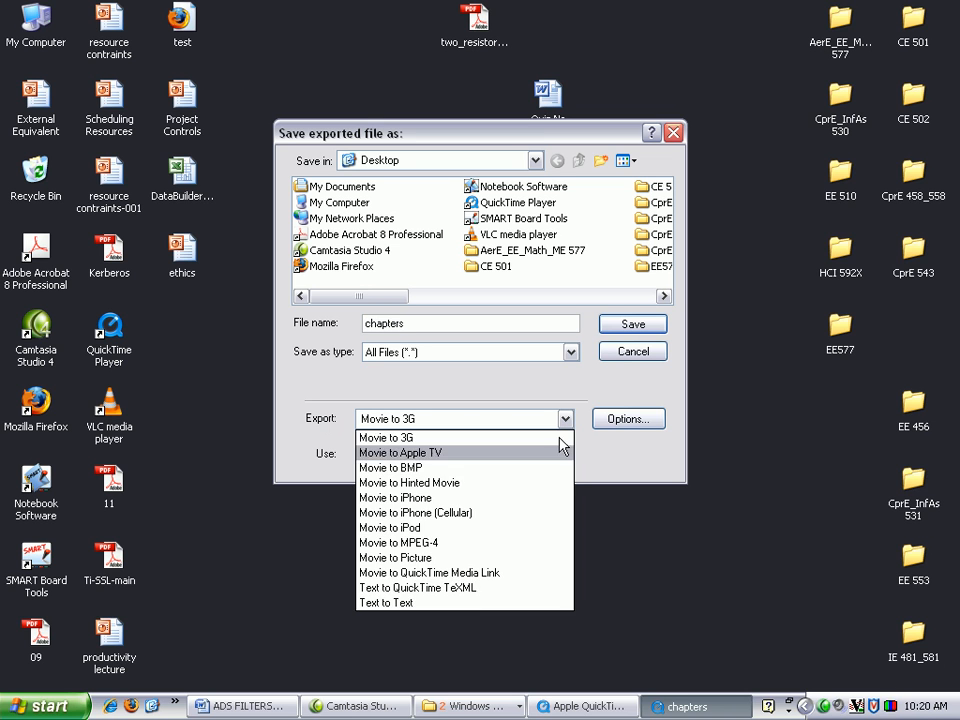
left_click(464, 603)
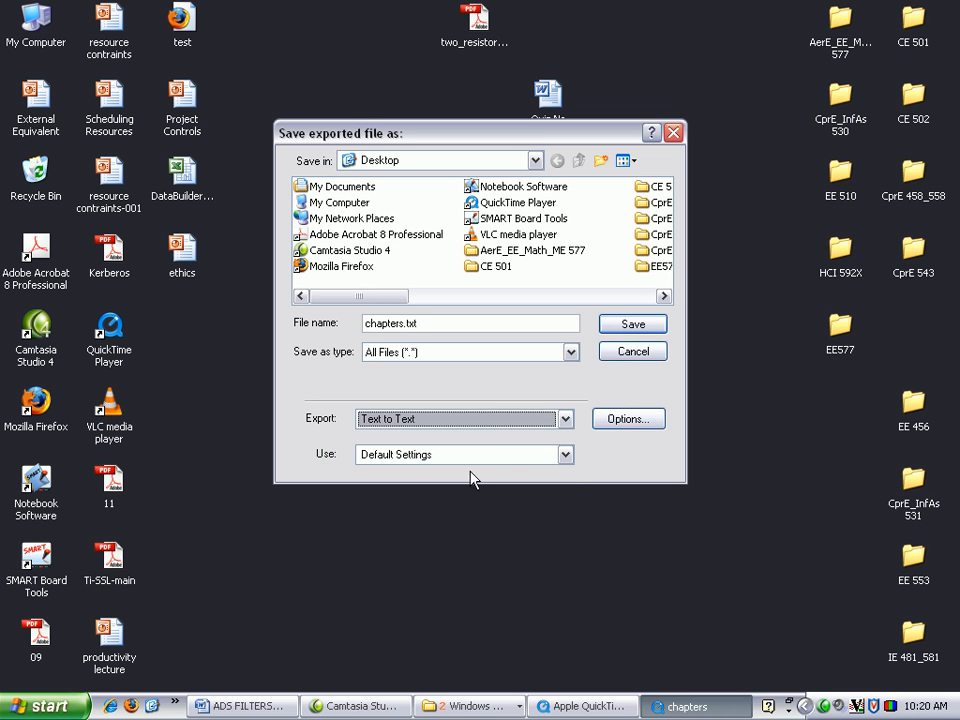
Set the text export options to show text, descriptors and time relative to the movie, with fractions of seconds as 1/30
left_click(628, 419)
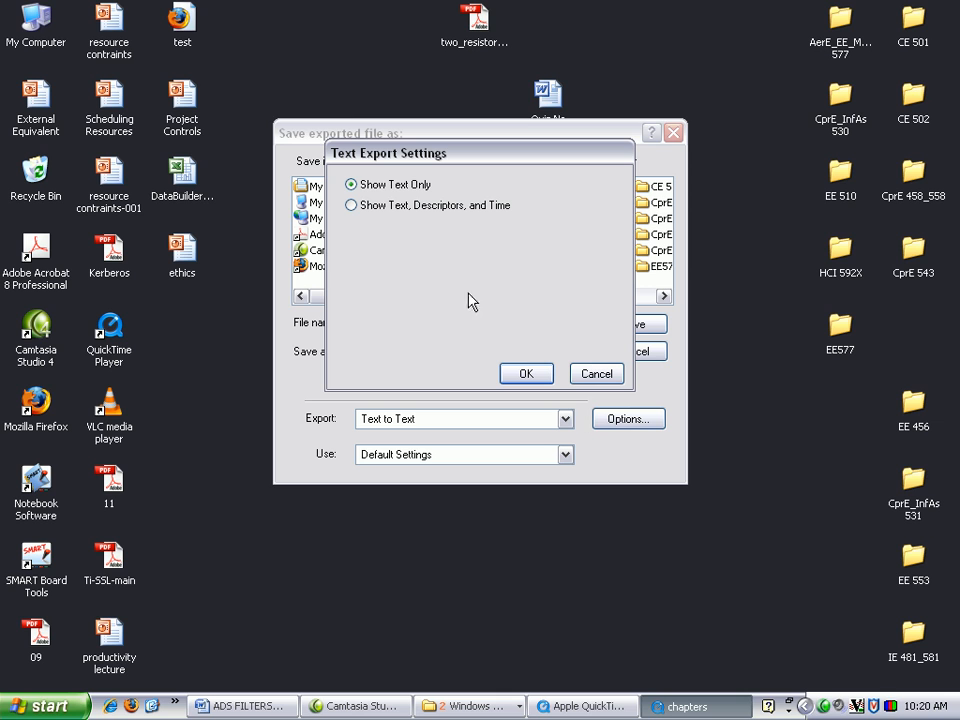
left_click(384, 205)
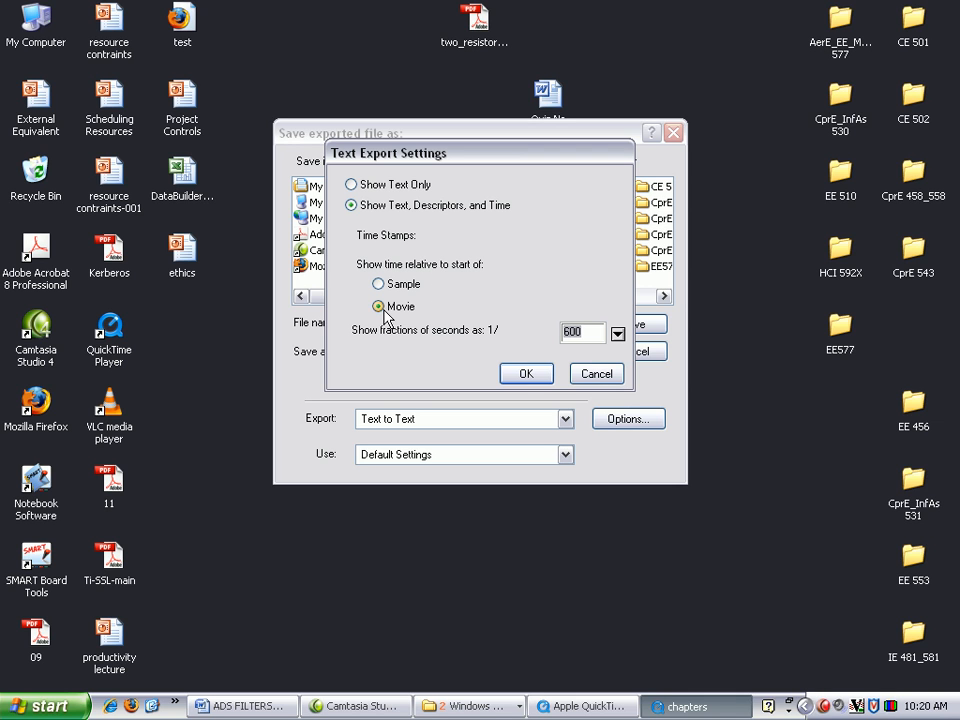
left_click(585, 332)
left_click_drag(585, 332, 561, 330)
type("30")
left_click(617, 336)
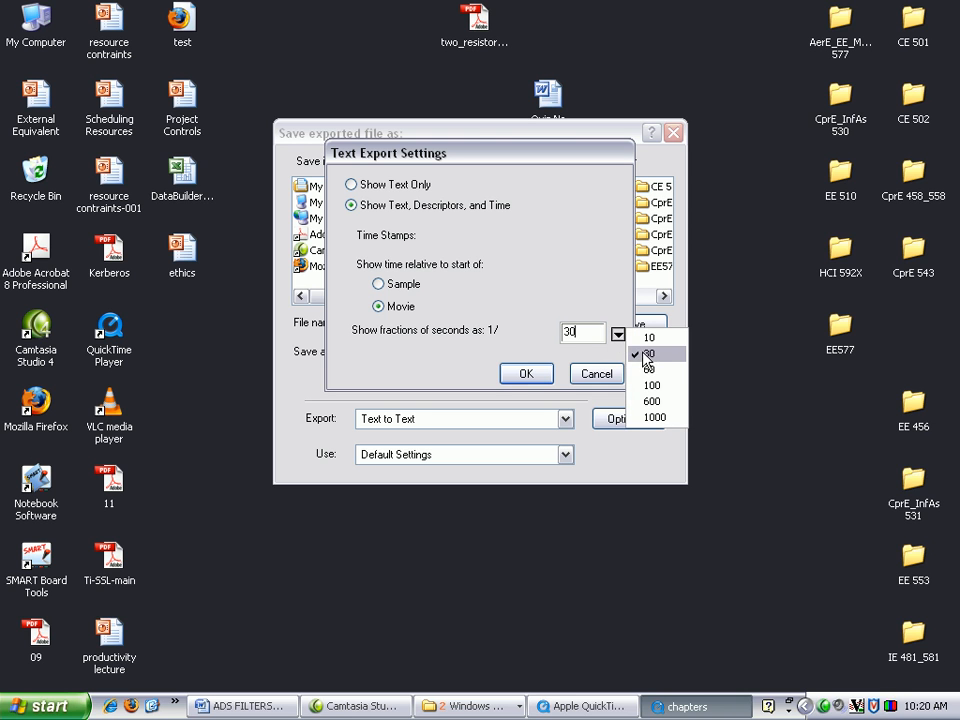
left_click(645, 352)
left_click(525, 376)
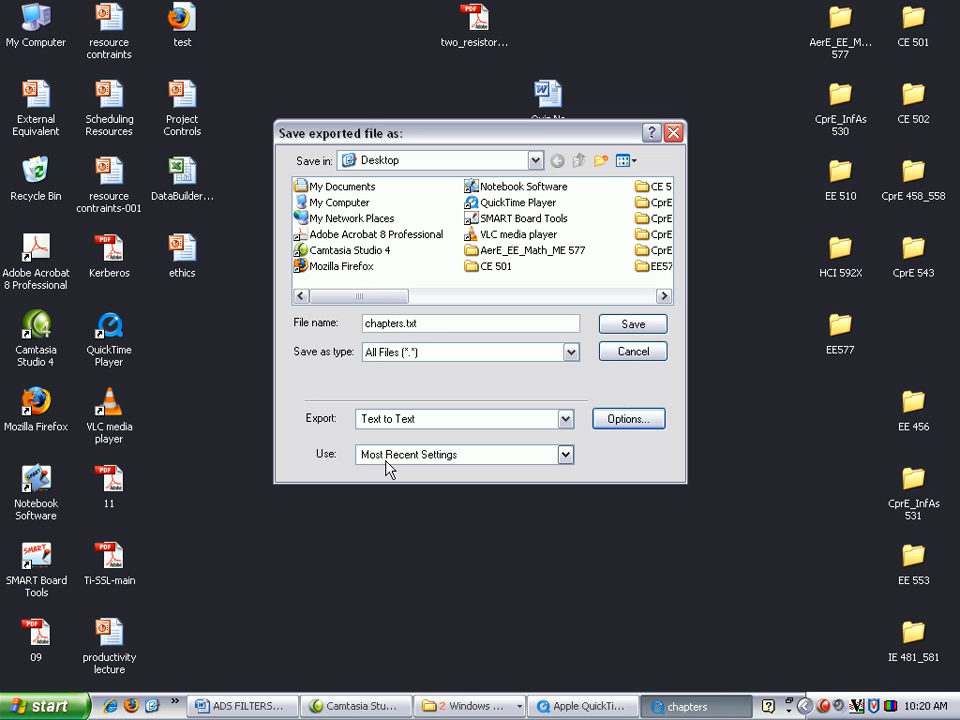
Save the export to the Desktop as chapters.txt, replacing the existing file, and close the chapters movie
left_click(634, 330)
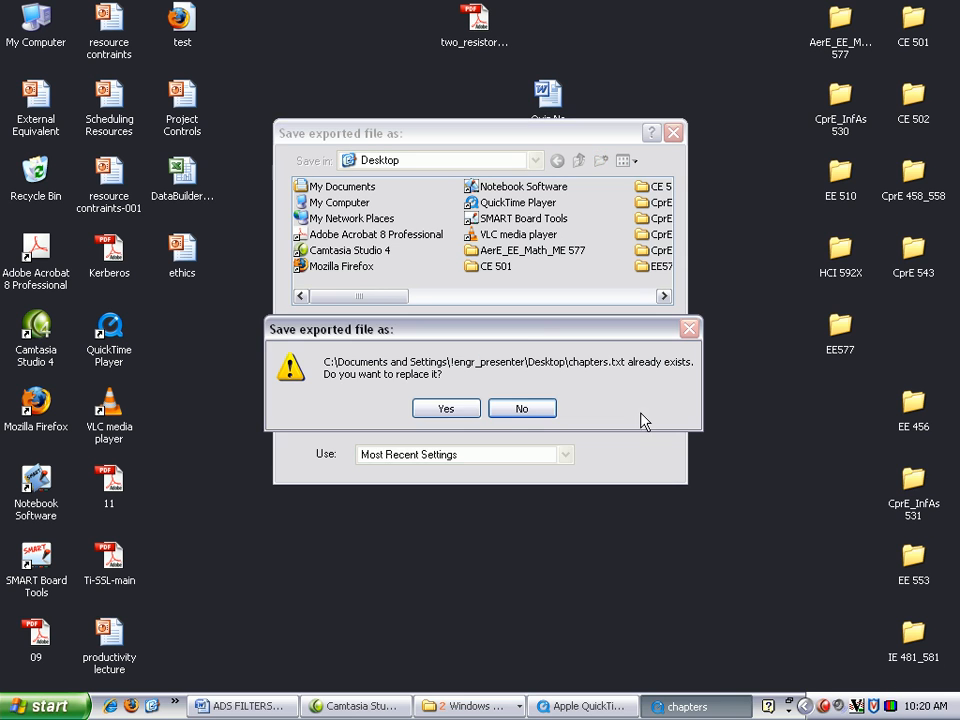
left_click(446, 407)
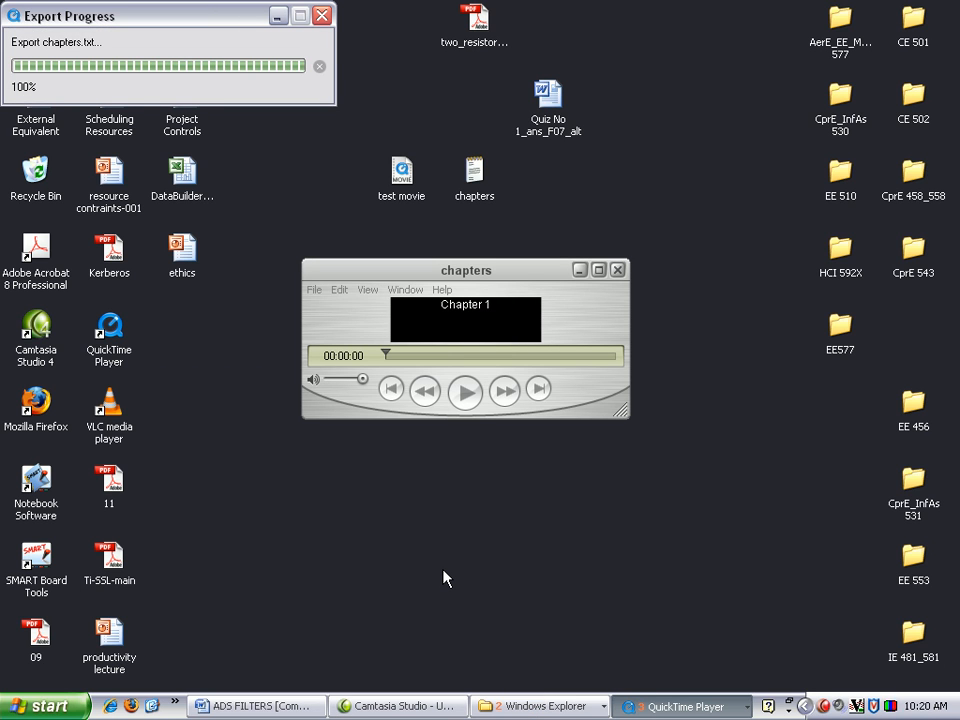
left_click(618, 271)
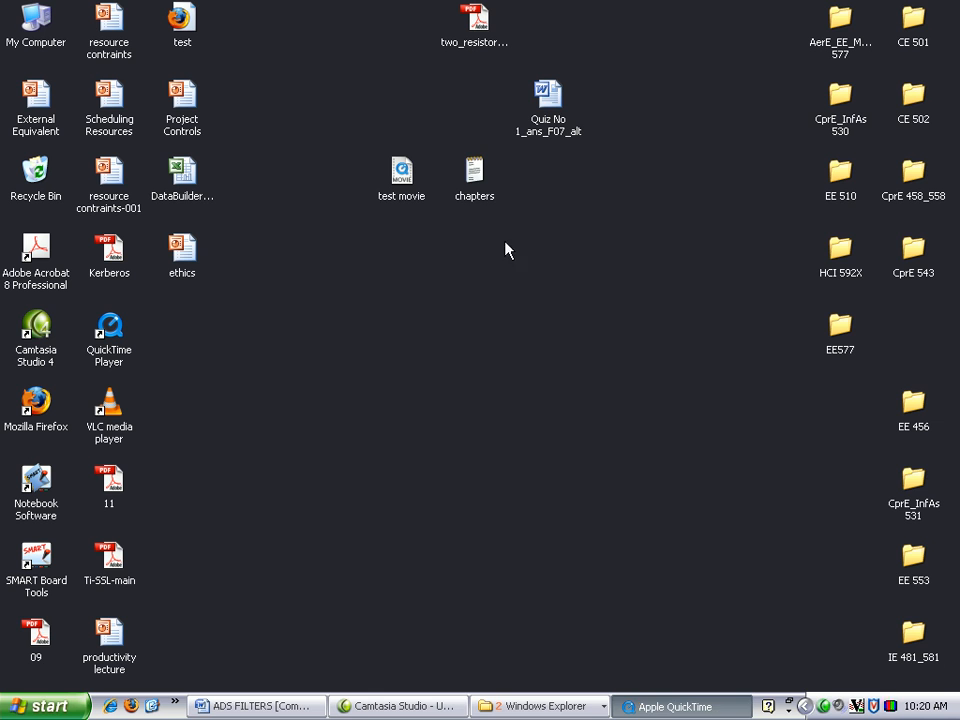
Open the exported chapters text file from the desktop and enlarge its Notepad window
right_click(468, 177)
left_click(495, 182)
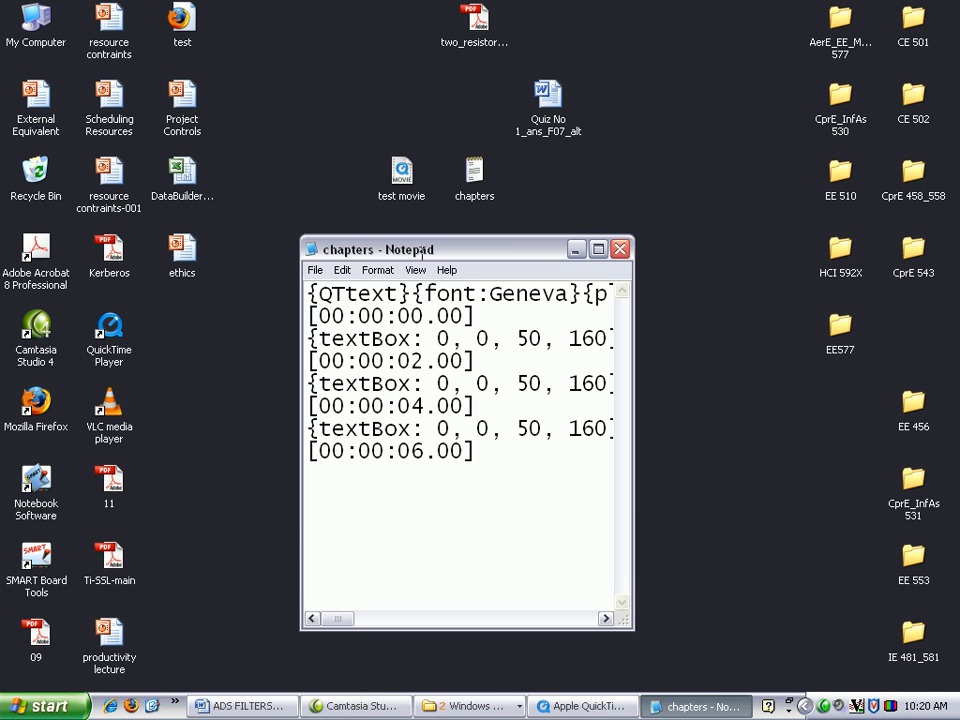
left_click_drag(631, 628, 784, 645)
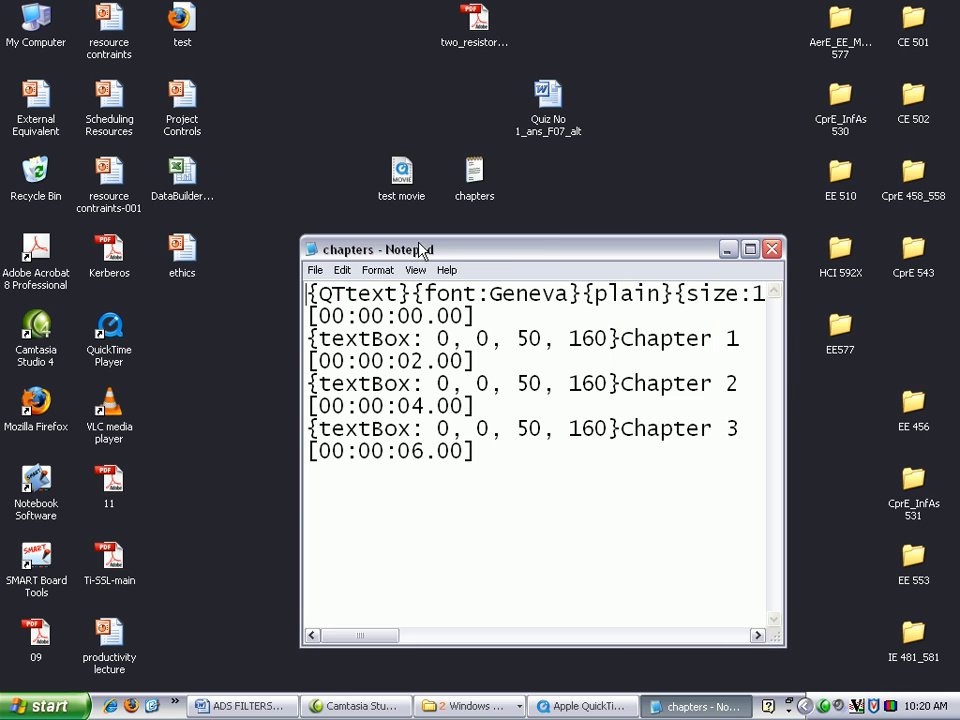
left_click_drag(420, 252, 258, 177)
left_click_drag(335, 379, 147, 212)
left_click(180, 195)
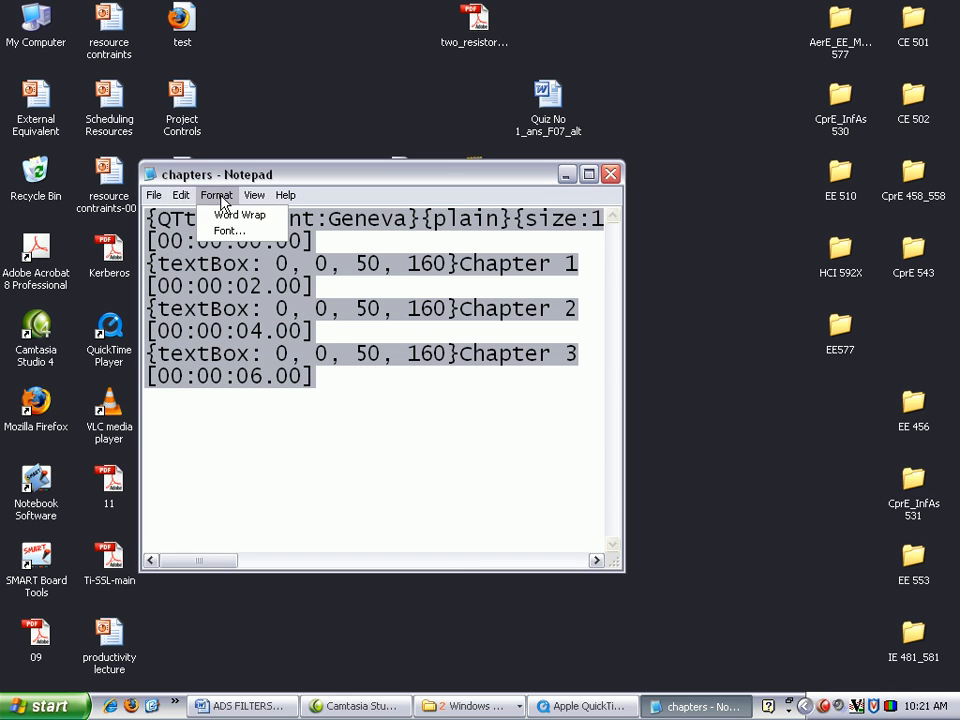
mouse_move(194, 198)
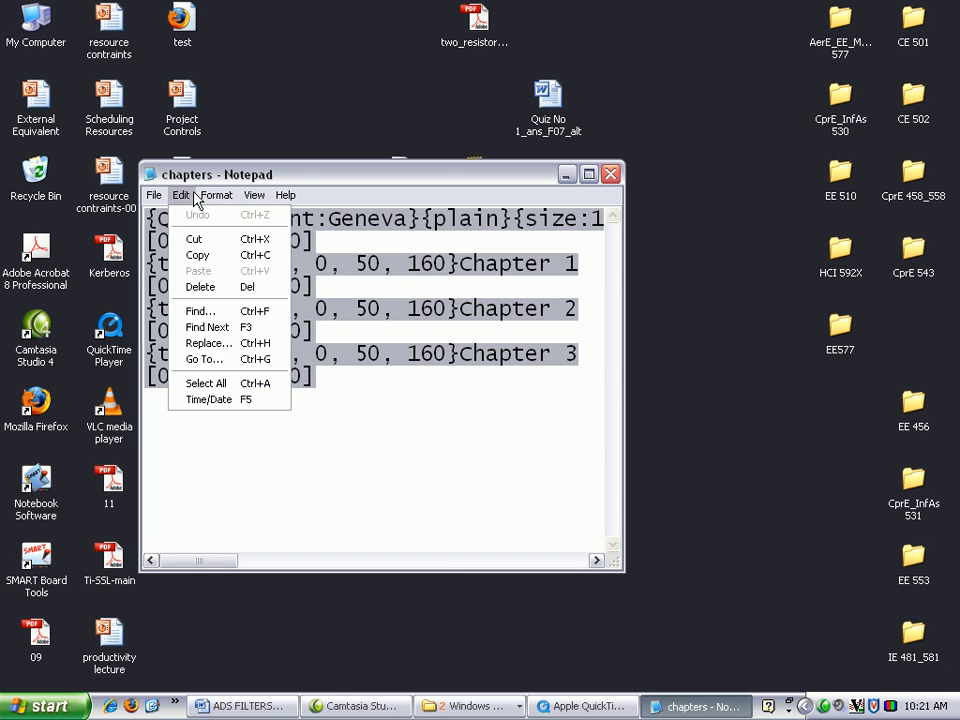
left_click(250, 174)
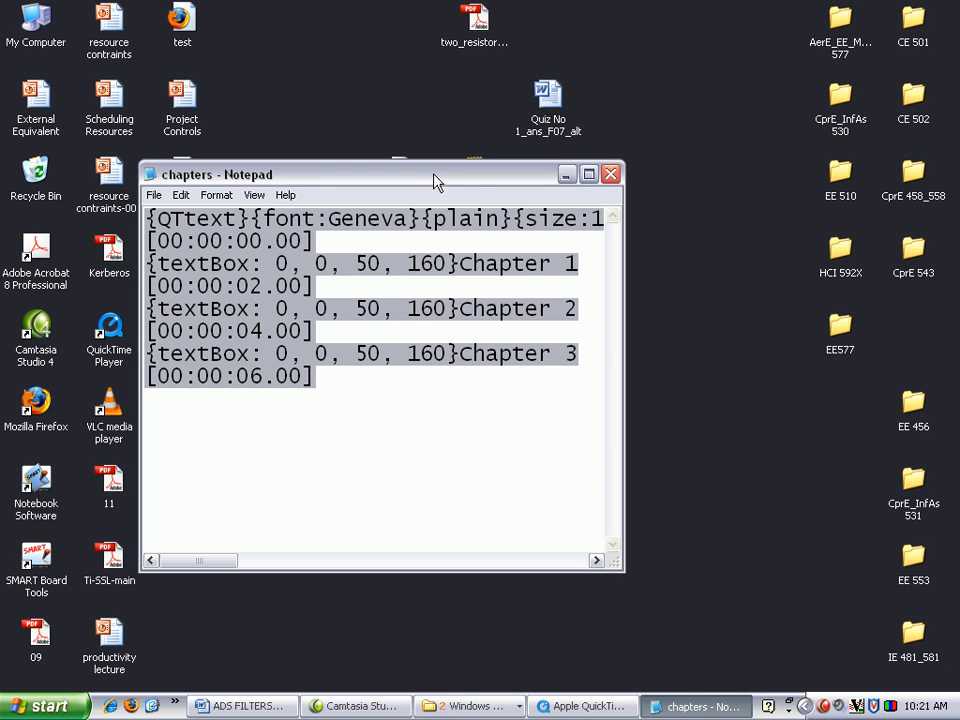
Widen the Notepad window further and turn on Word Wrap for the chapters text
left_click_drag(439, 179, 317, 91)
left_click_drag(800, 568, 806, 574)
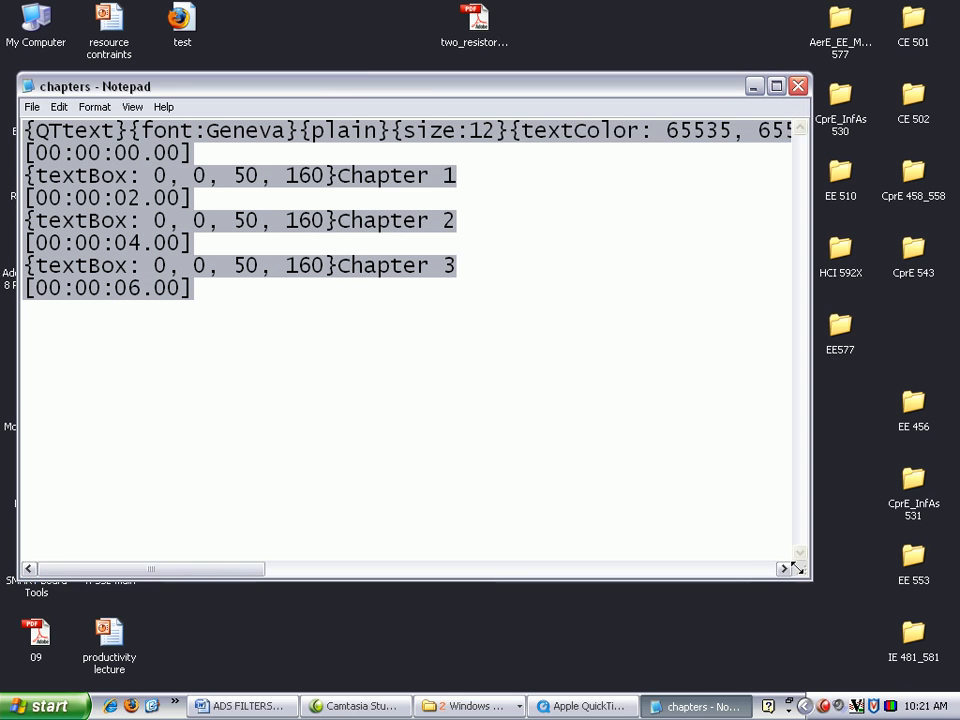
left_click(350, 200)
left_click(131, 107)
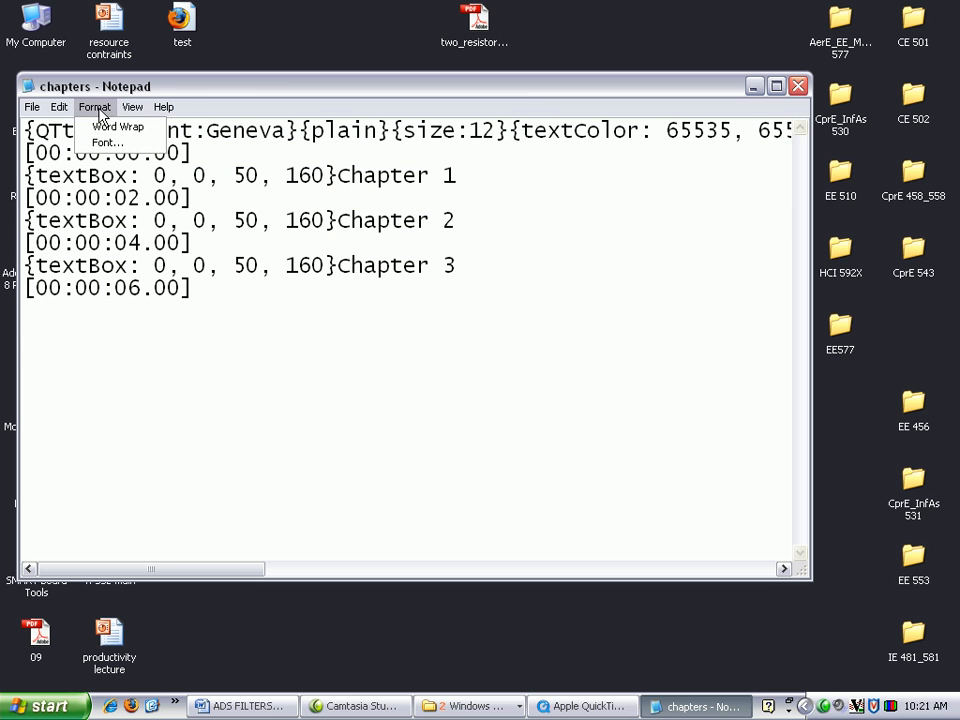
left_click(103, 124)
left_click_drag(161, 90, 238, 70)
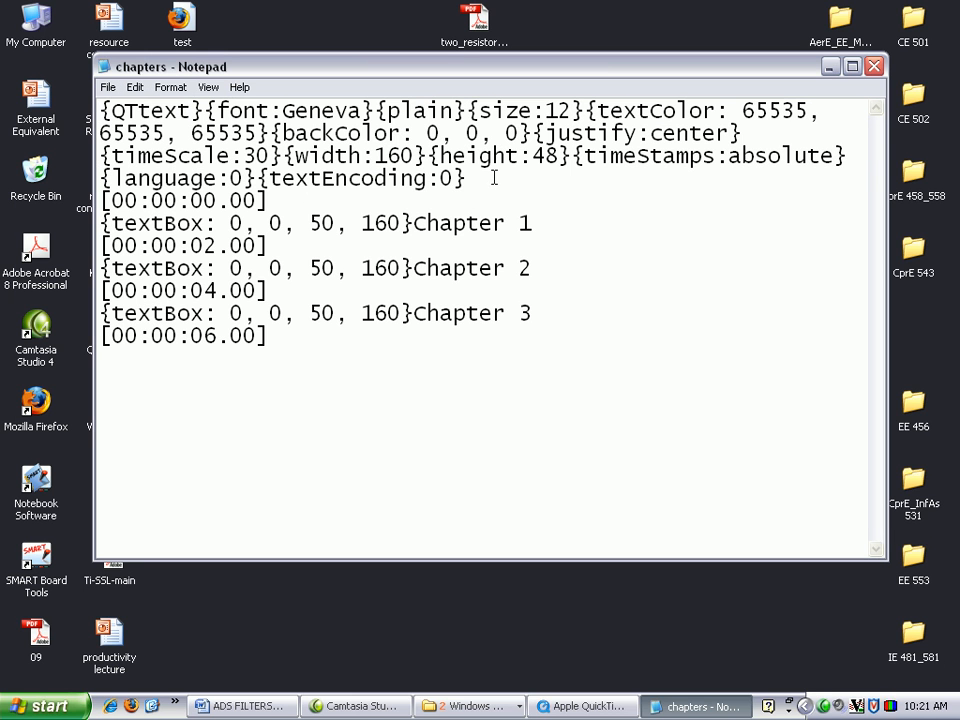
Examine the QTtext header and the time-stamped chapter lines, narrowing and repositioning the Notepad window
left_click_drag(493, 176, 102, 110)
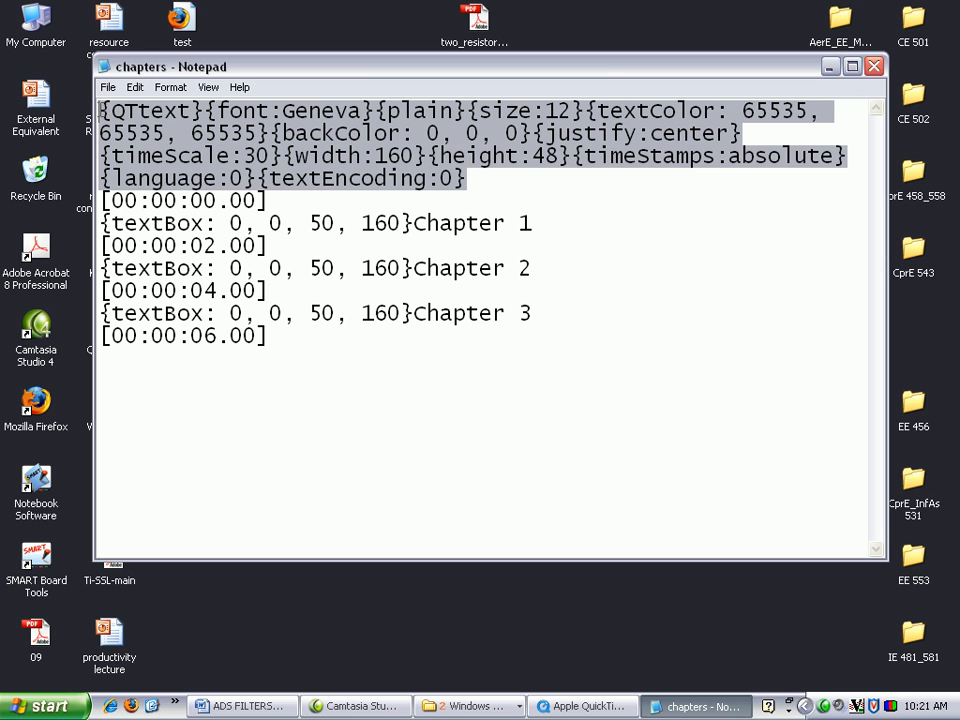
left_click(106, 178)
left_click(290, 341)
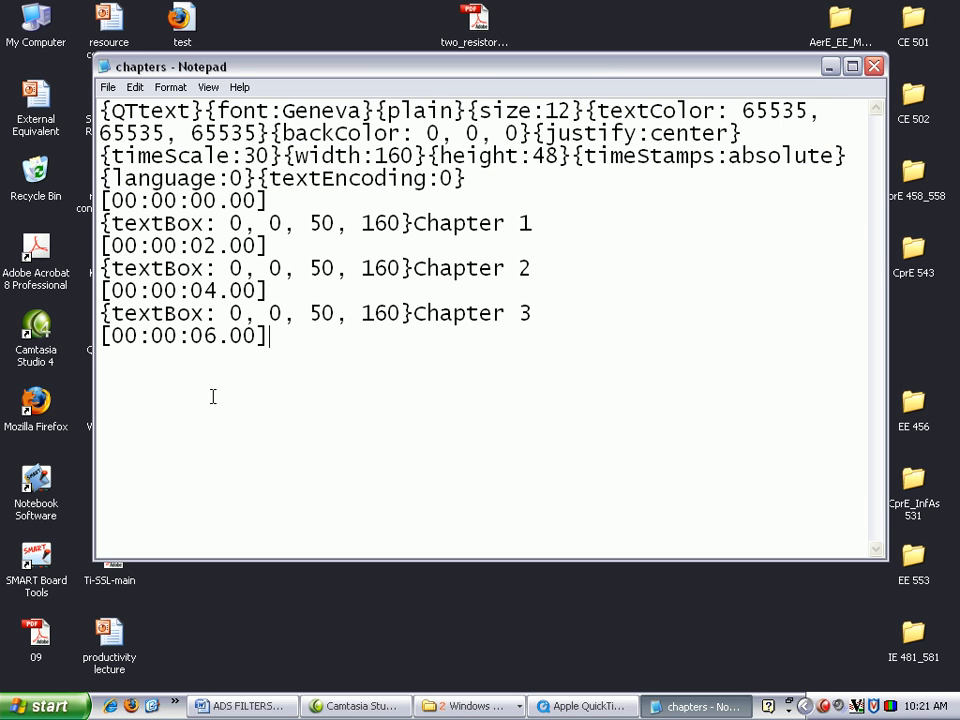
left_click_drag(232, 66, 230, 186)
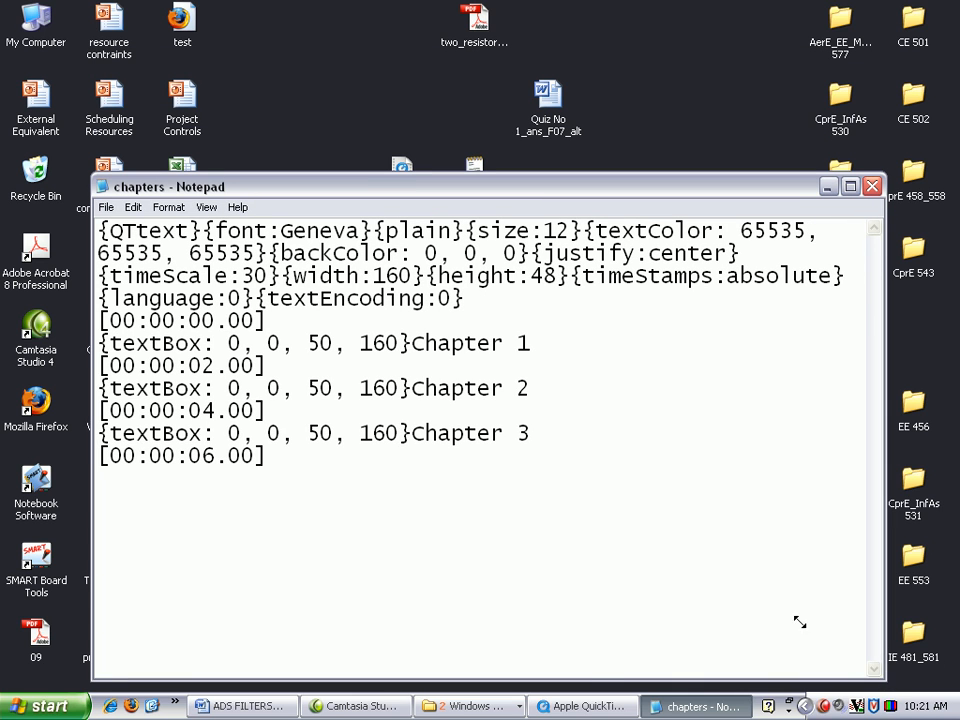
left_click_drag(815, 628, 760, 627)
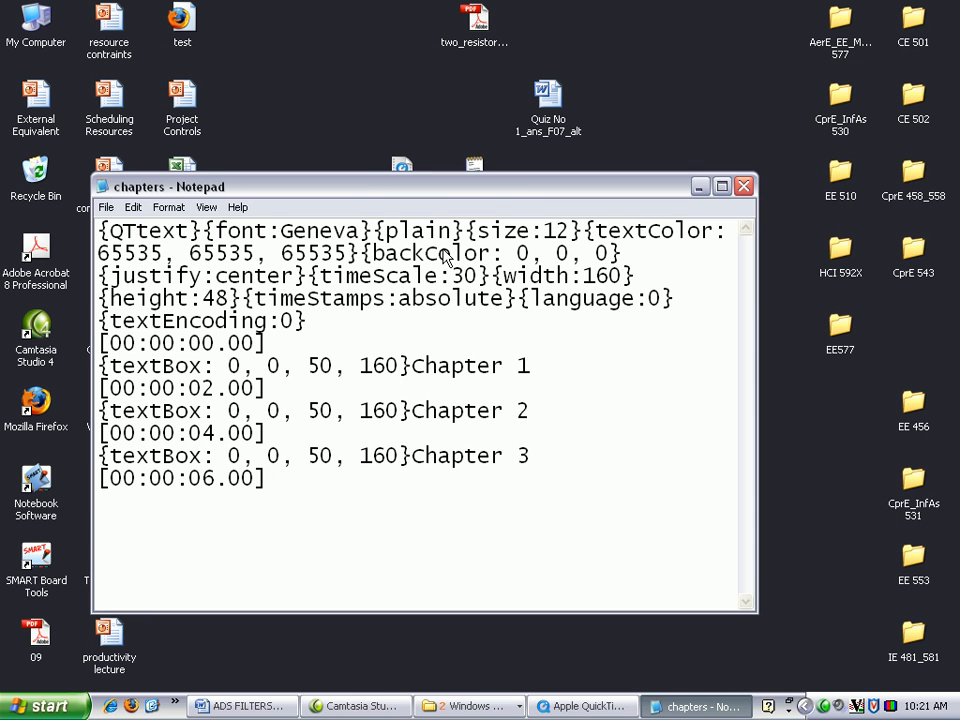
left_click_drag(335, 190, 409, 265)
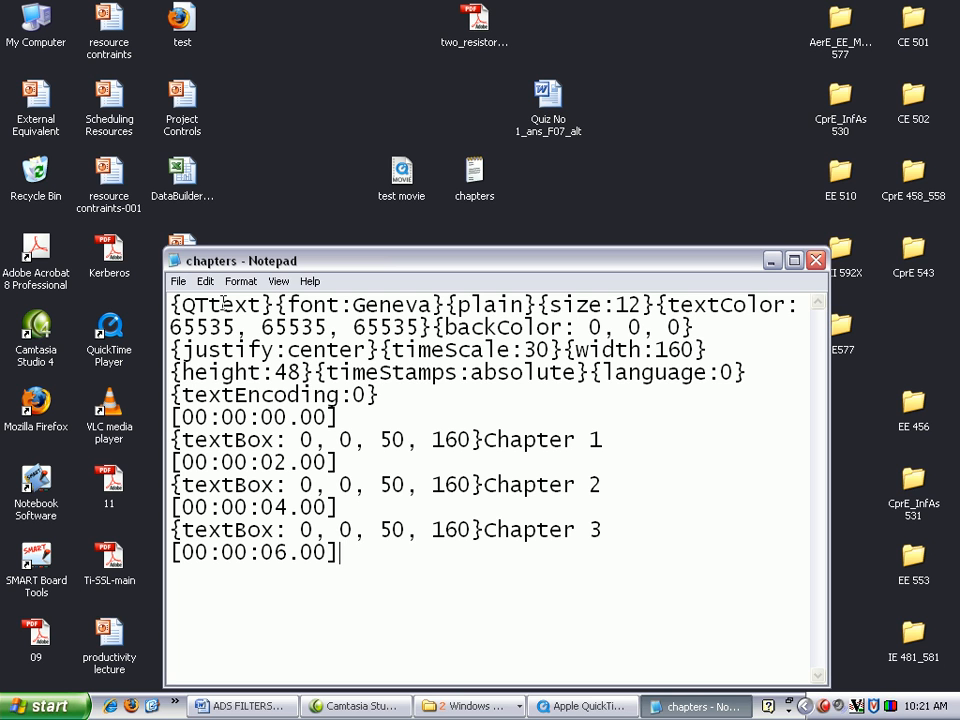
Open the HCI521 Text Files folder inside HCI521 and show its files in the Details view
left_click(48, 706)
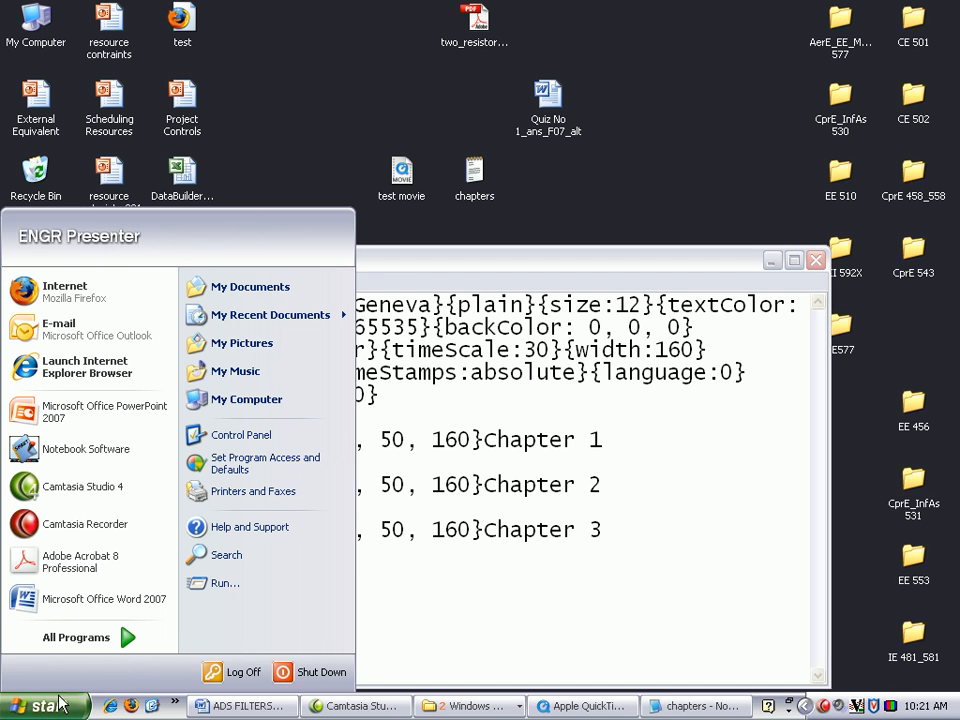
left_click(455, 706)
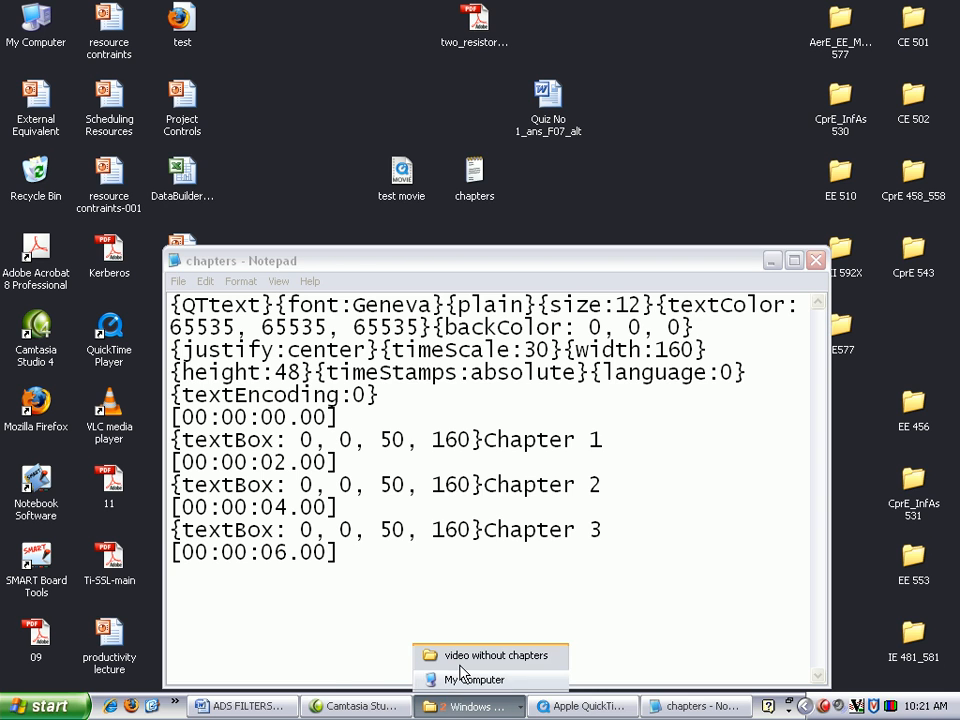
left_click(461, 656)
left_click(133, 198)
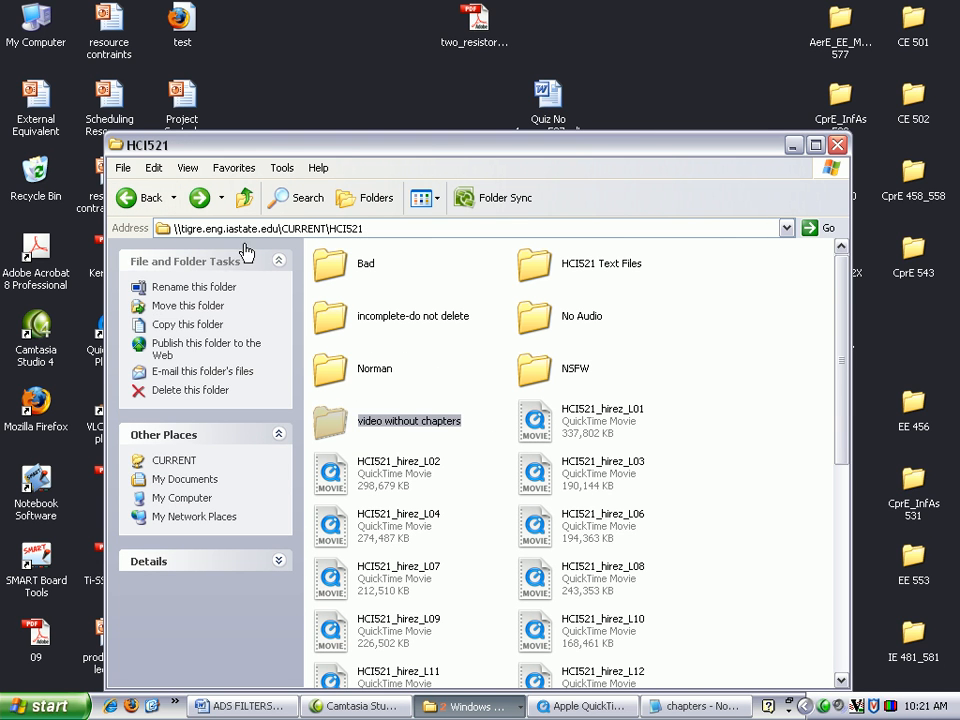
left_click(532, 267)
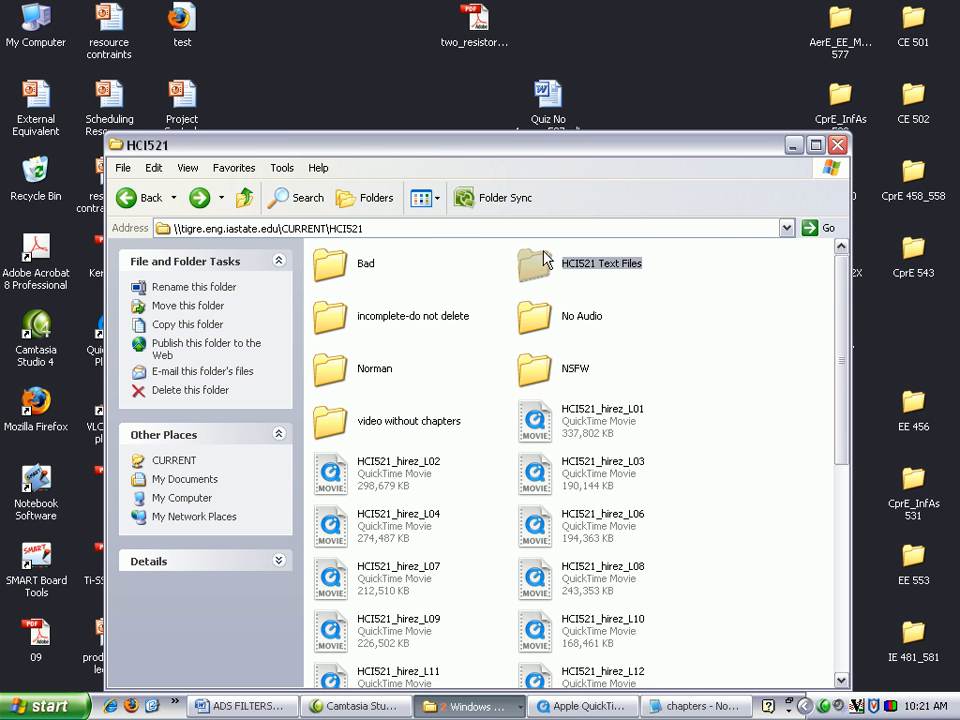
double_click(534, 270)
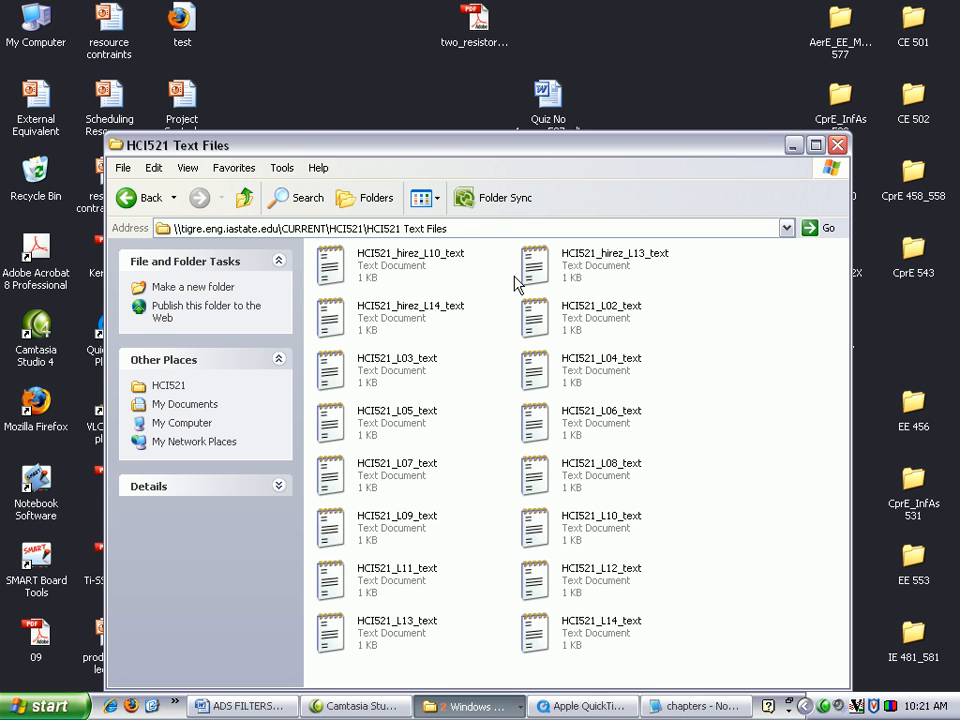
left_click(425, 203)
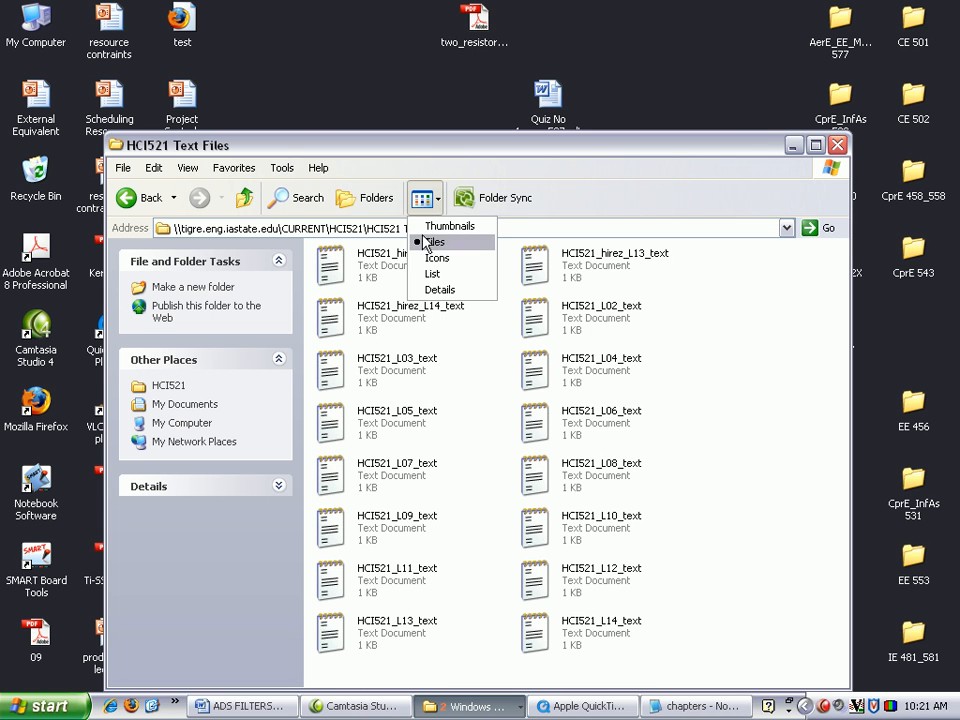
left_click(430, 289)
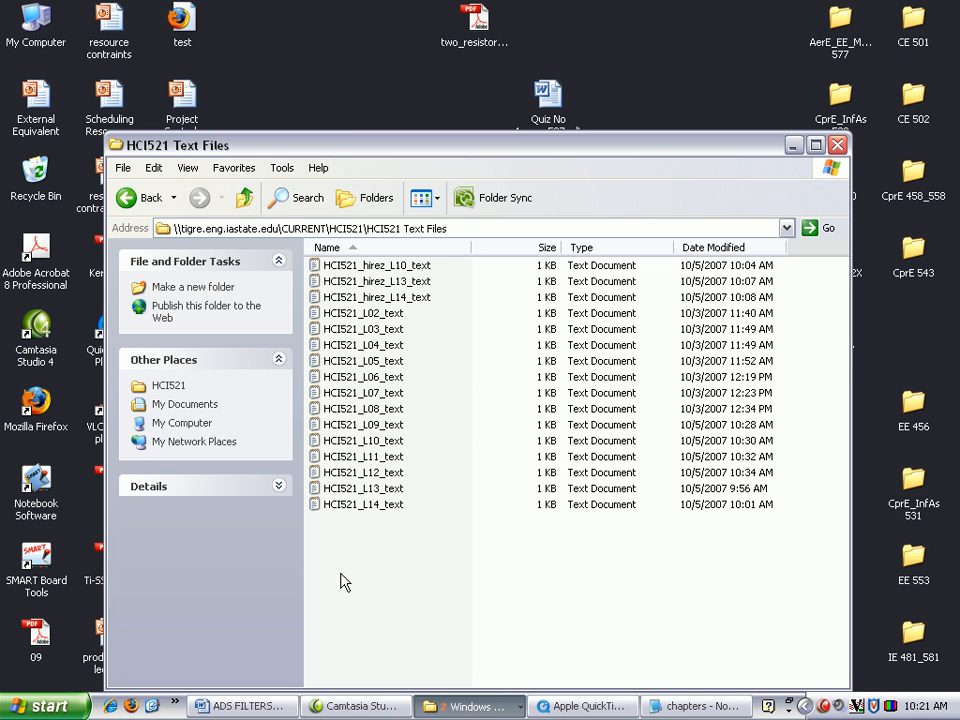
Open the HCI521_L14_text file, enlarge it to full screen and turn on Word Wrap
double_click(341, 508)
left_click(598, 249)
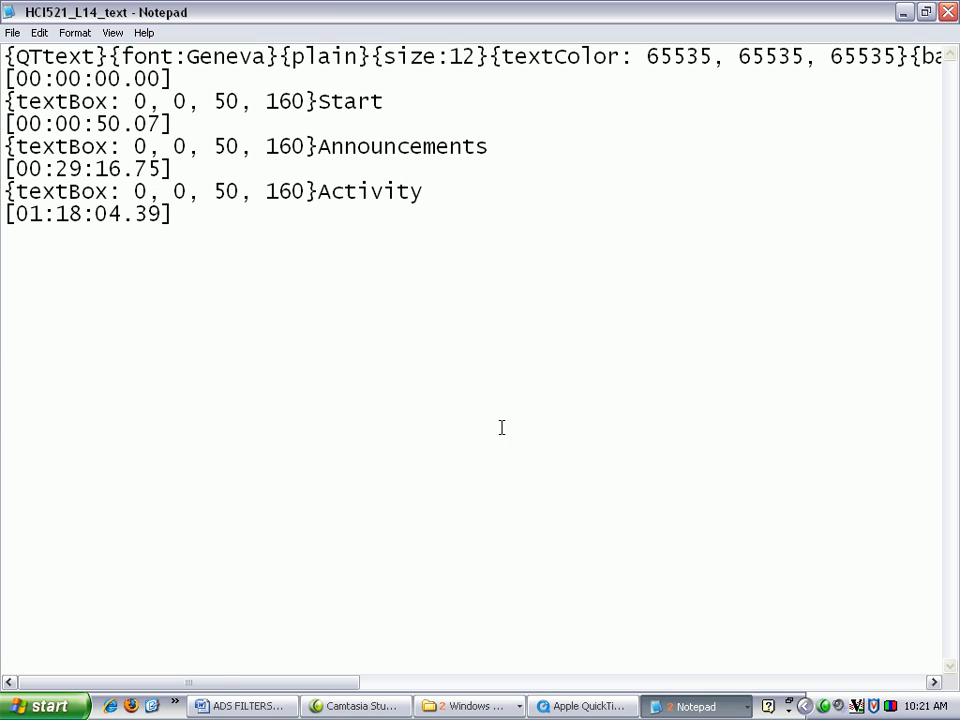
left_click(75, 32)
left_click(90, 52)
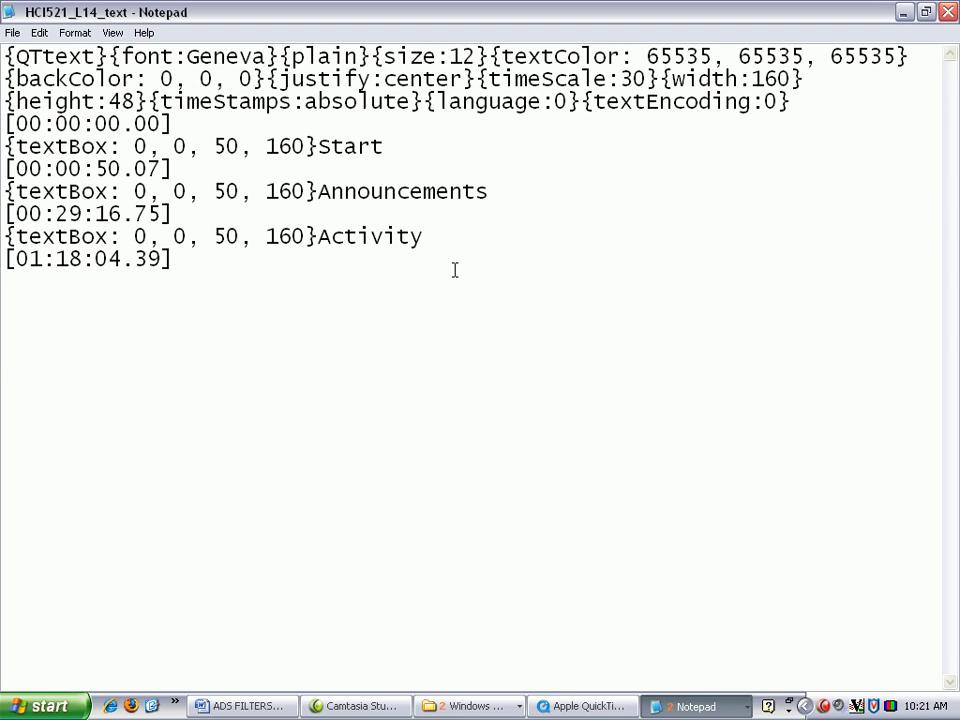
Examine the descriptive chapter titles and their time stamps in the HCI521_L14_text example
left_click_drag(318, 146, 383, 146)
left_click_drag(318, 191, 487, 197)
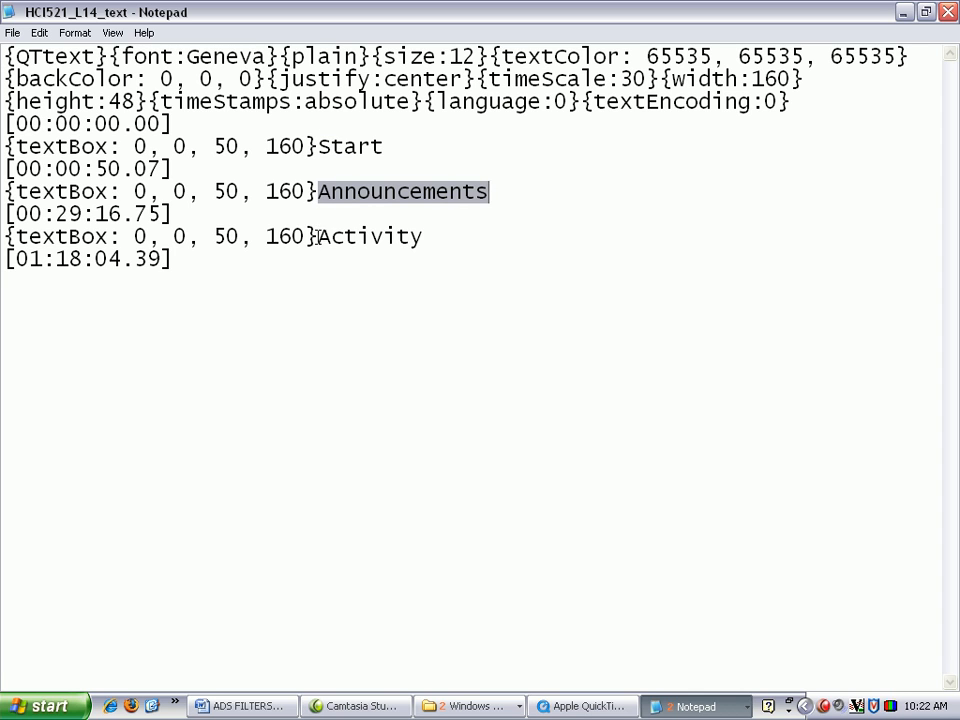
left_click_drag(318, 237, 421, 240)
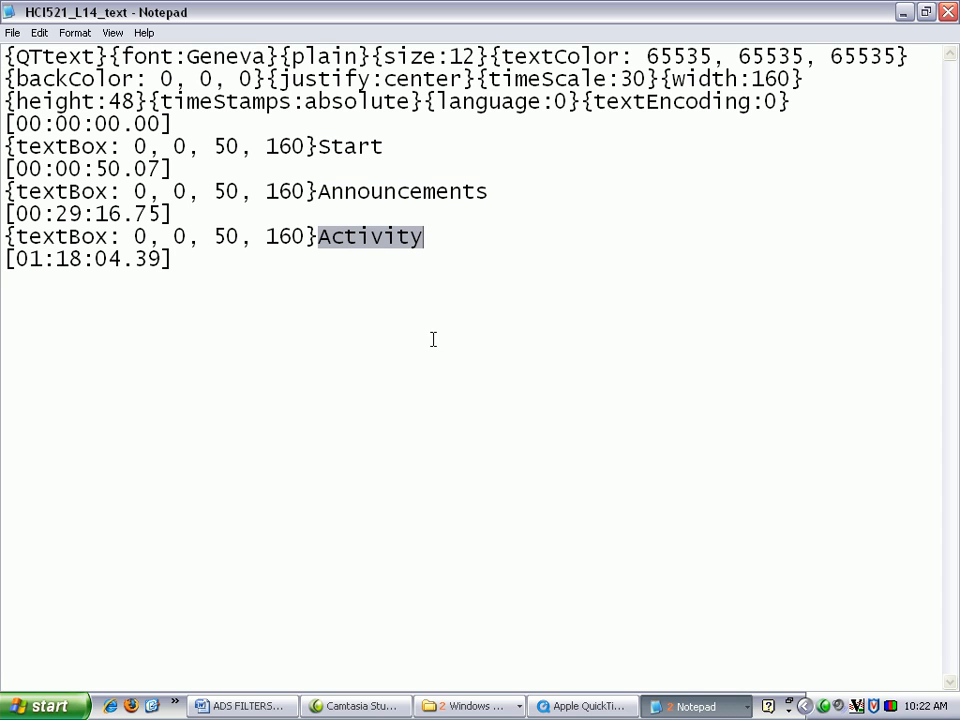
left_click_drag(182, 213, 20, 213)
left_click_drag(178, 260, 5, 259)
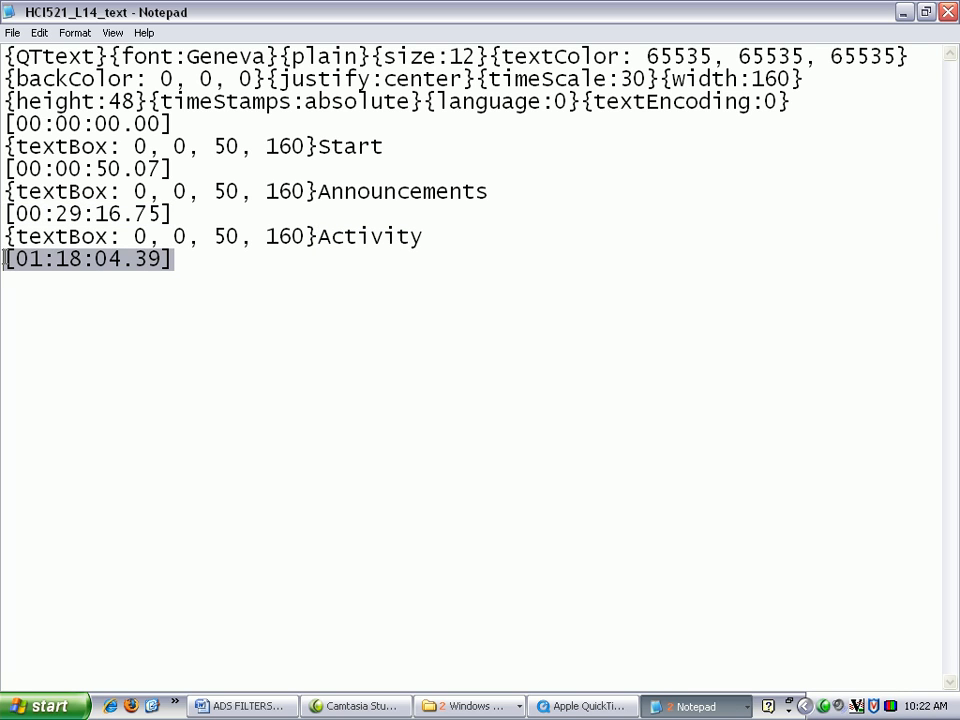
left_click_drag(176, 169, 4, 169)
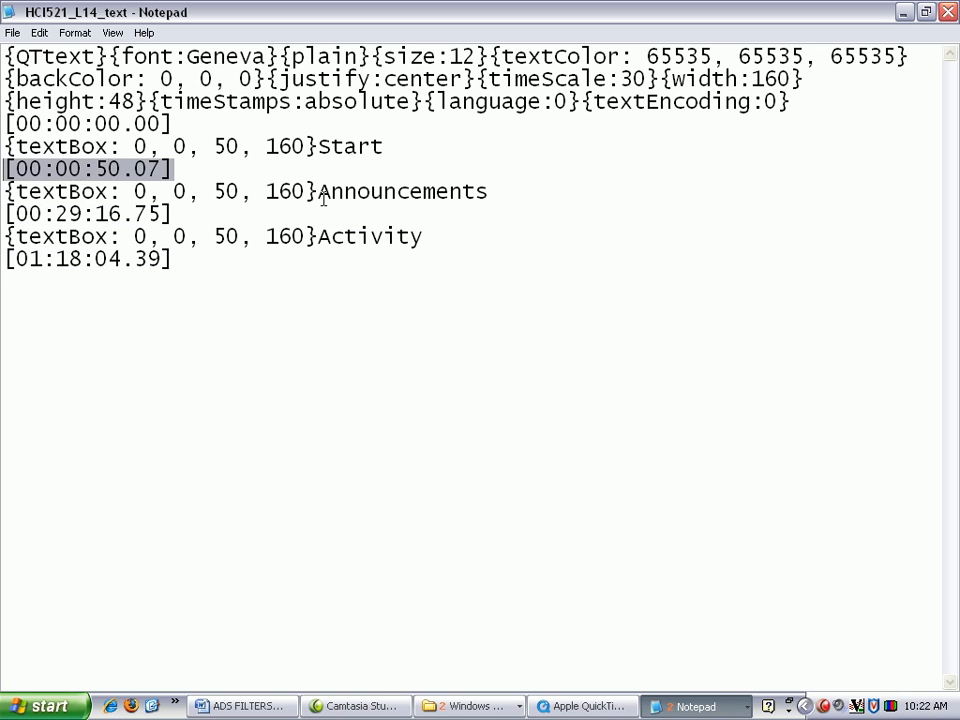
left_click_drag(170, 123, 14, 123)
left_click_drag(384, 147, 322, 147)
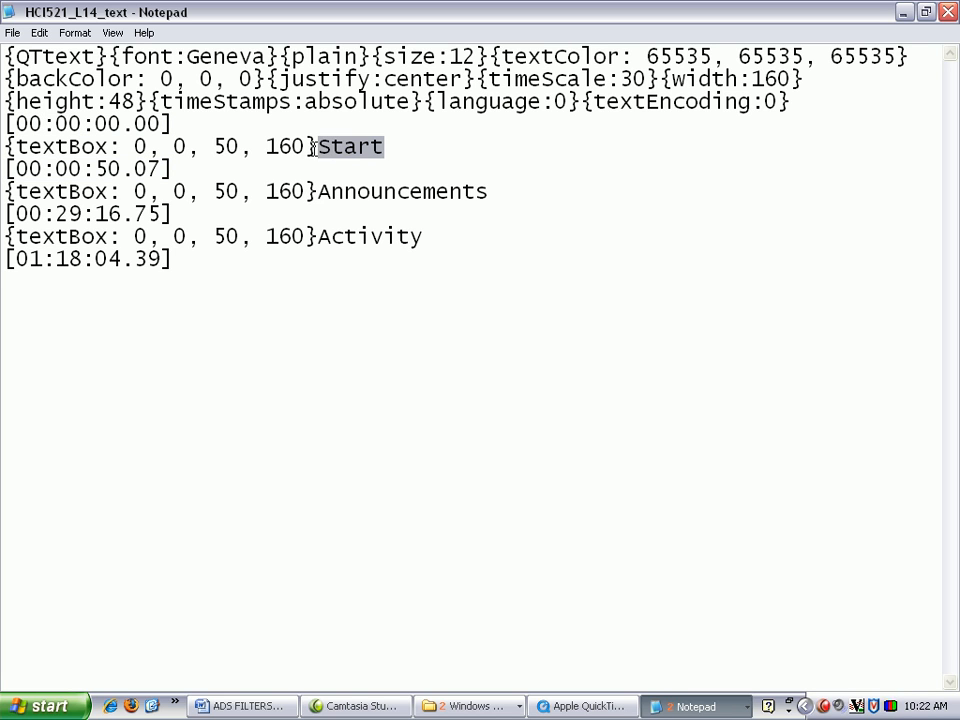
left_click(390, 150)
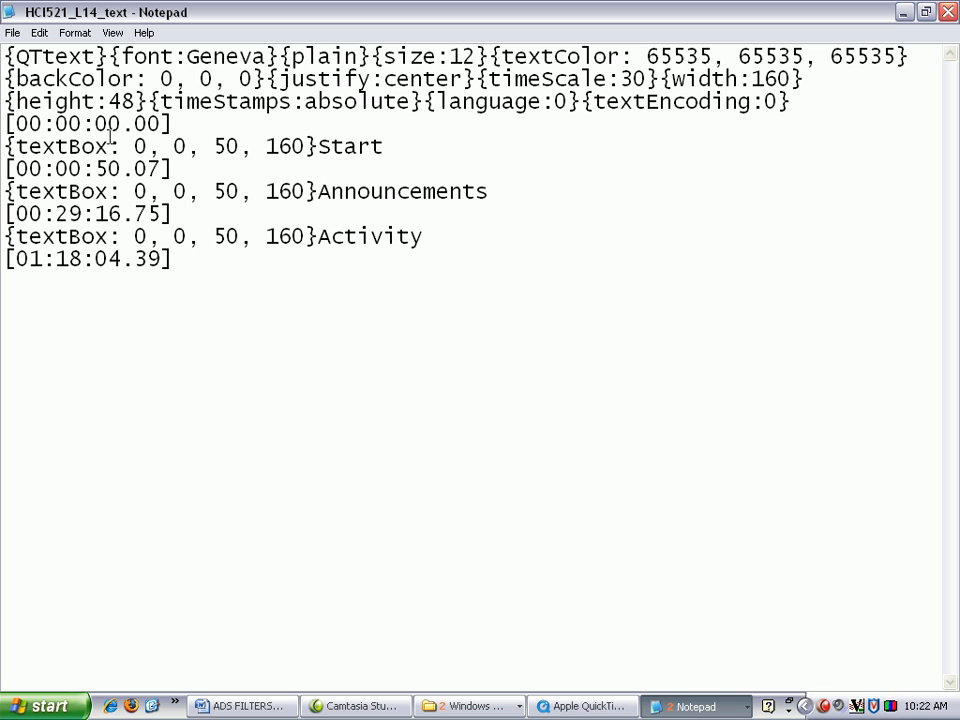
left_click_drag(180, 170, 8, 168)
left_click_drag(160, 213, 42, 213)
left_click_drag(170, 259, 3, 259)
left_click(189, 269)
Restore the example text window's size, then minimize it and the HCI521 Text Files folder
left_click(923, 14)
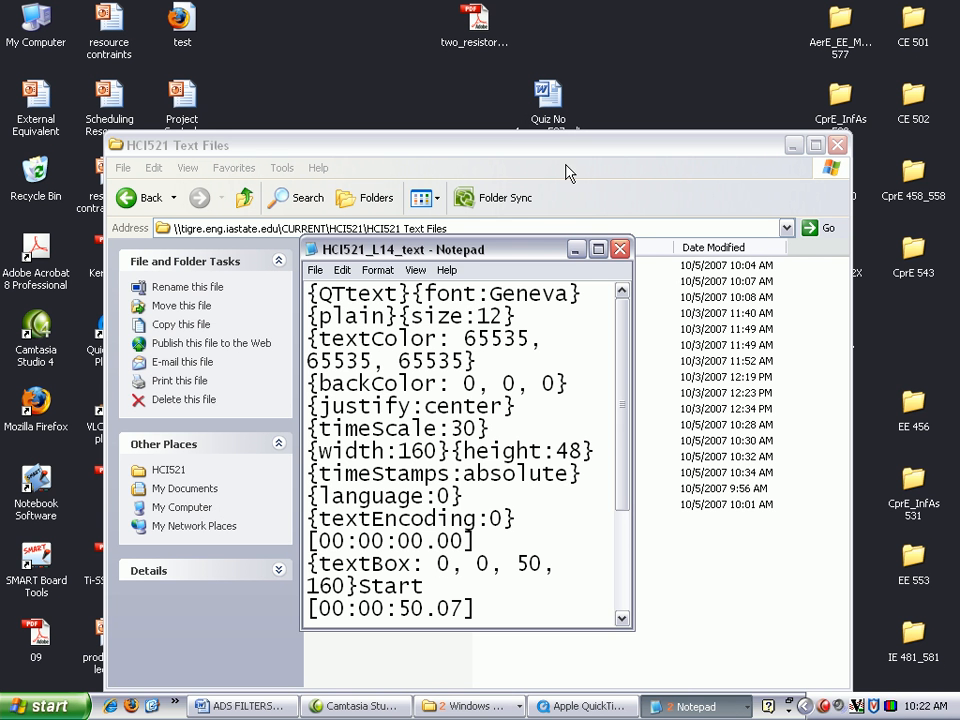
left_click(576, 249)
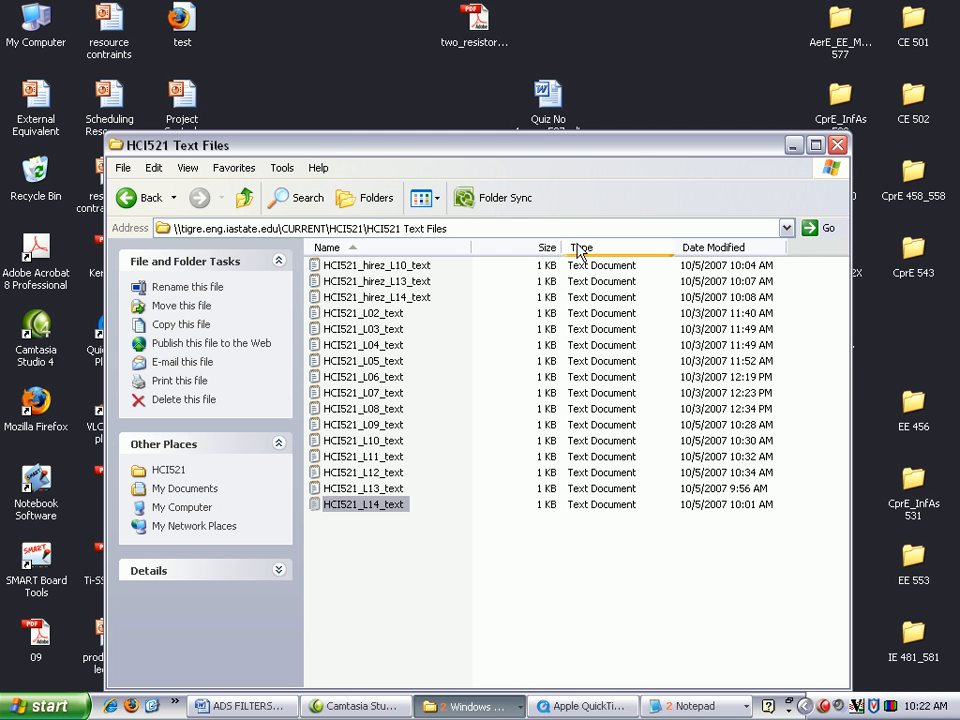
left_click(793, 146)
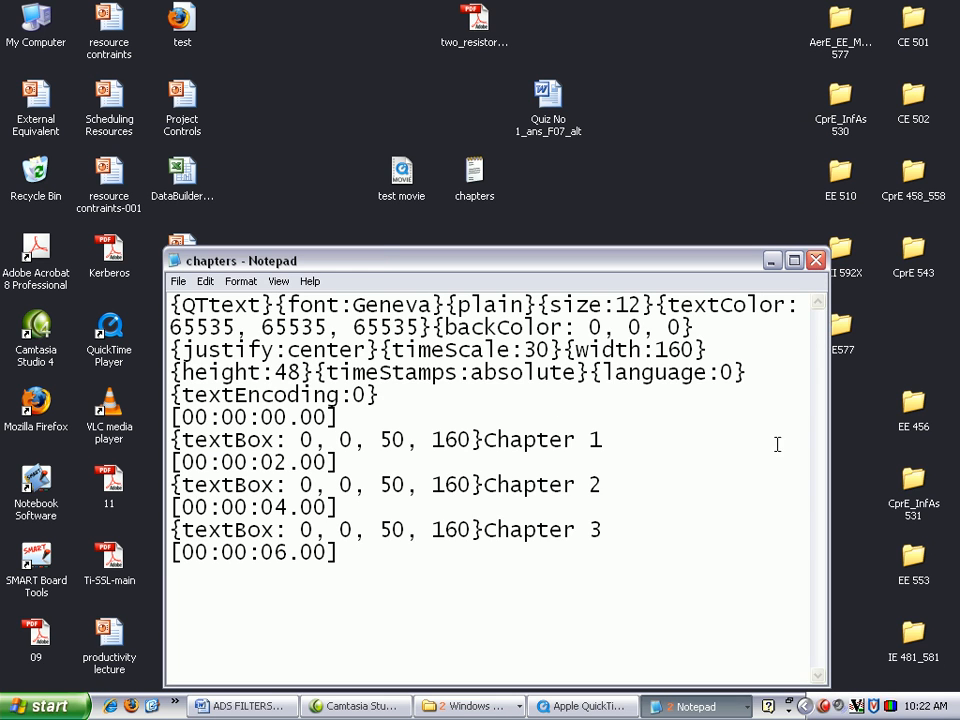
Examine the chapter titles and time stamps in the chapters file, repositioning its window to uncover the test movie
left_click_drag(386, 260, 350, 229)
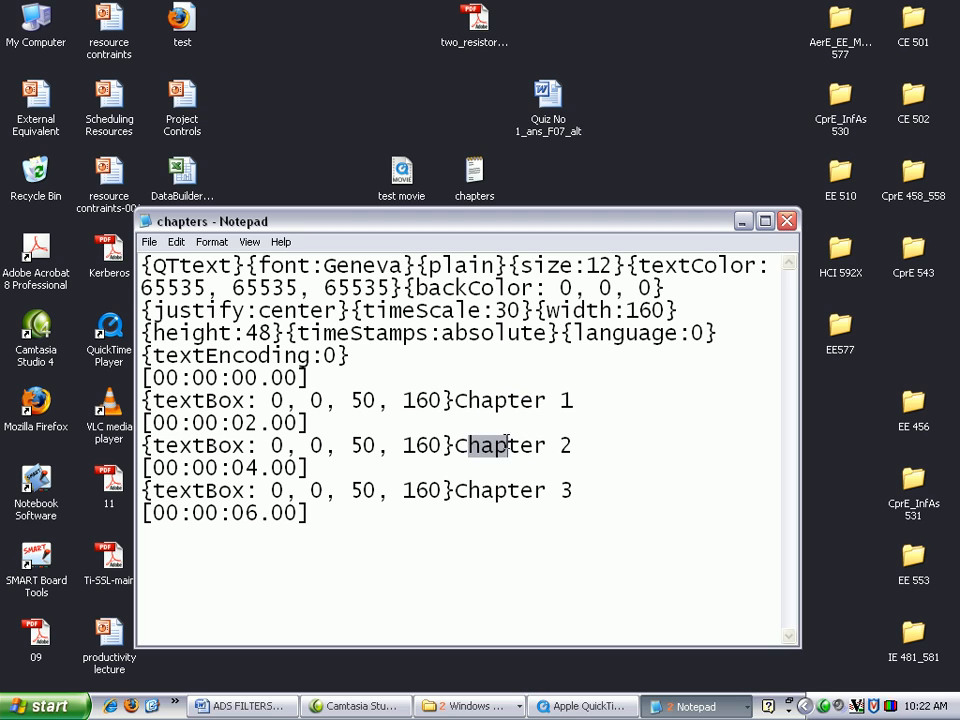
left_click_drag(495, 490, 521, 490)
left_click_drag(245, 420, 256, 422)
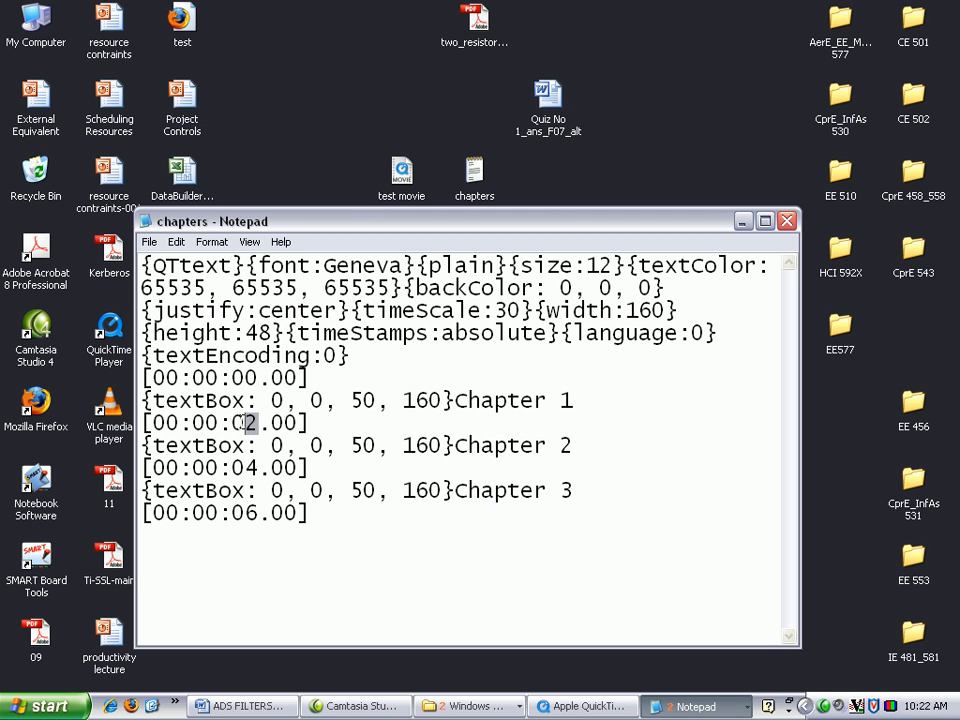
left_click_drag(250, 466, 258, 467)
left_click_drag(245, 512, 256, 513)
left_click(262, 549)
left_click_drag(321, 221, 362, 252)
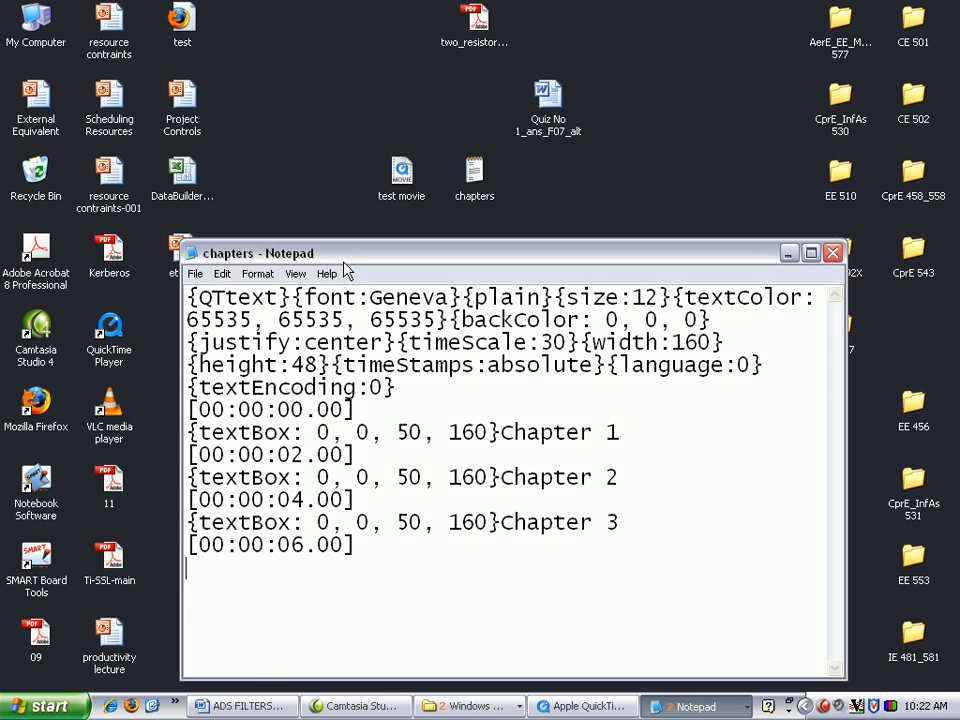
left_click_drag(448, 253, 555, 263)
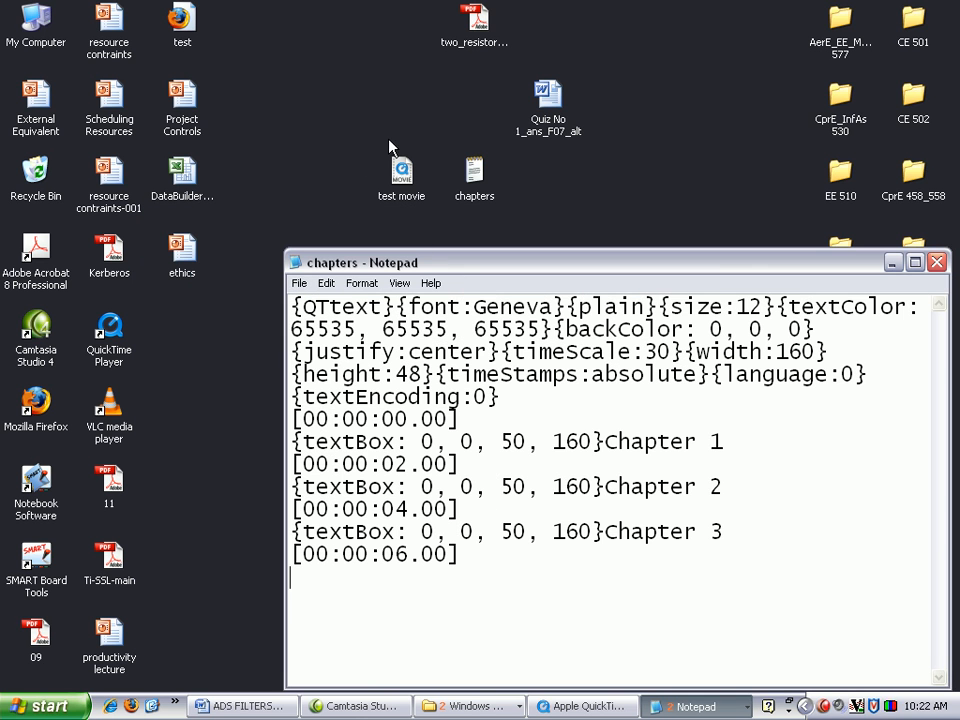
Open the test movie from the desktop and show its Movie Inspector beneath the player
left_click(401, 175)
double_click(401, 175)
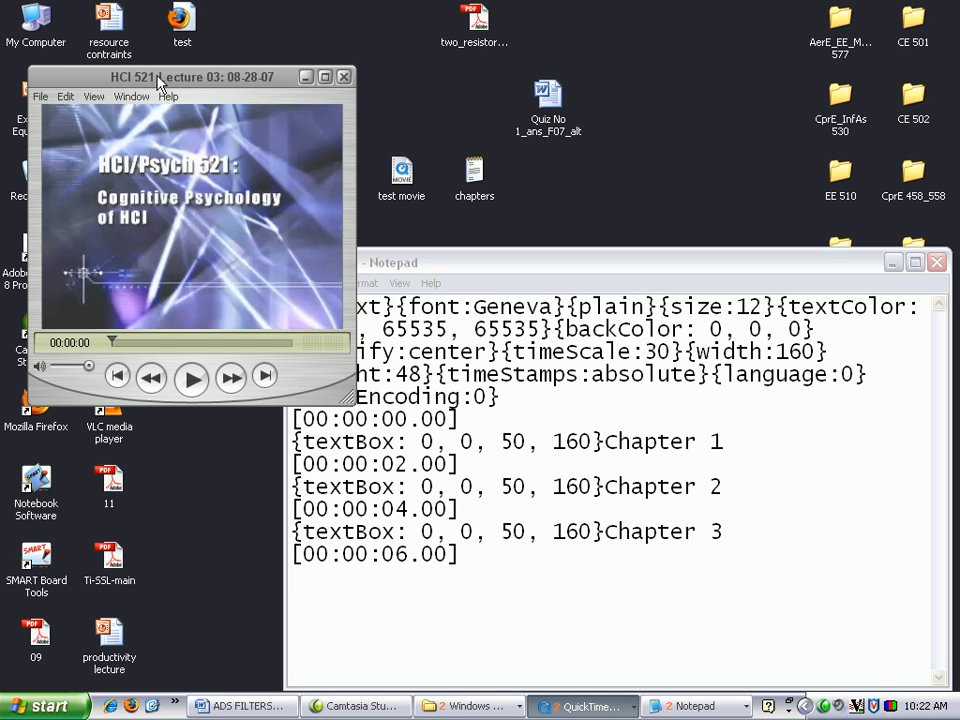
left_click_drag(158, 80, 157, 42)
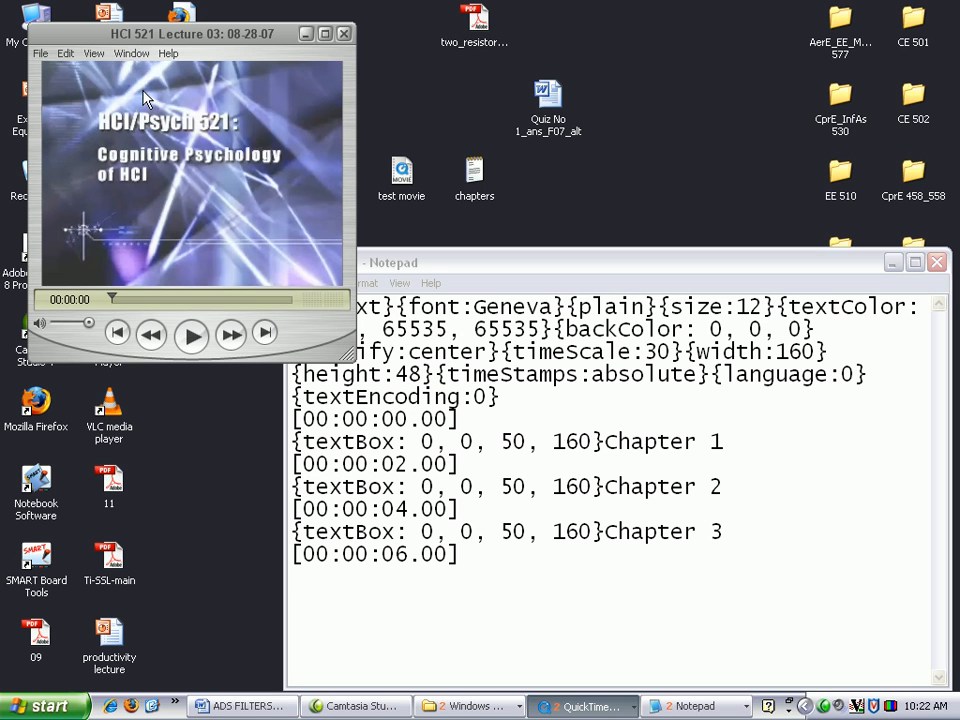
left_click(131, 53)
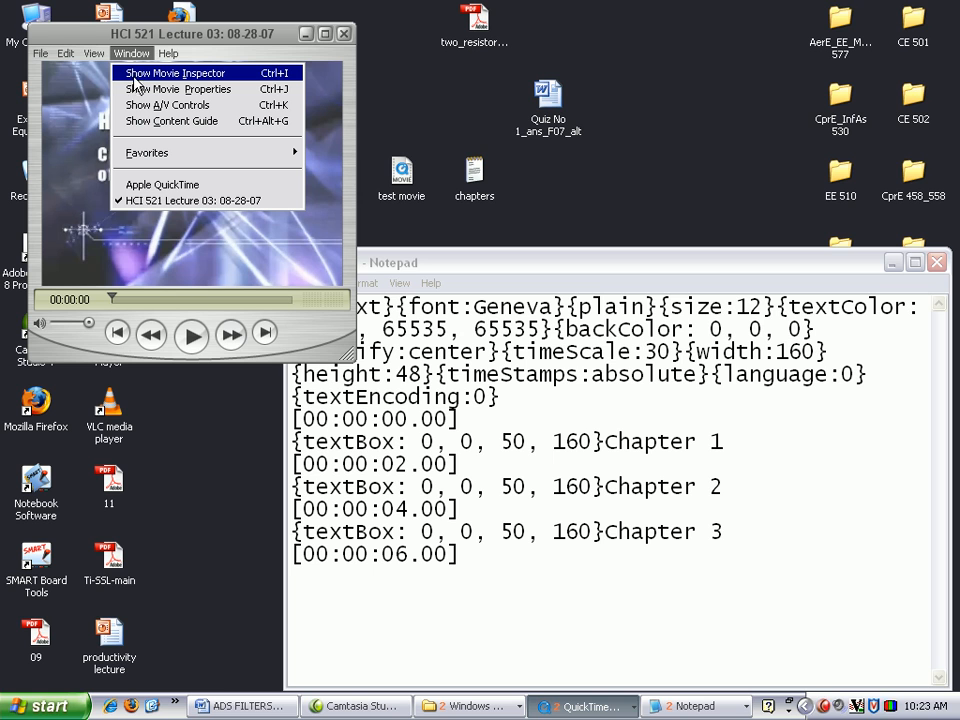
left_click(137, 75)
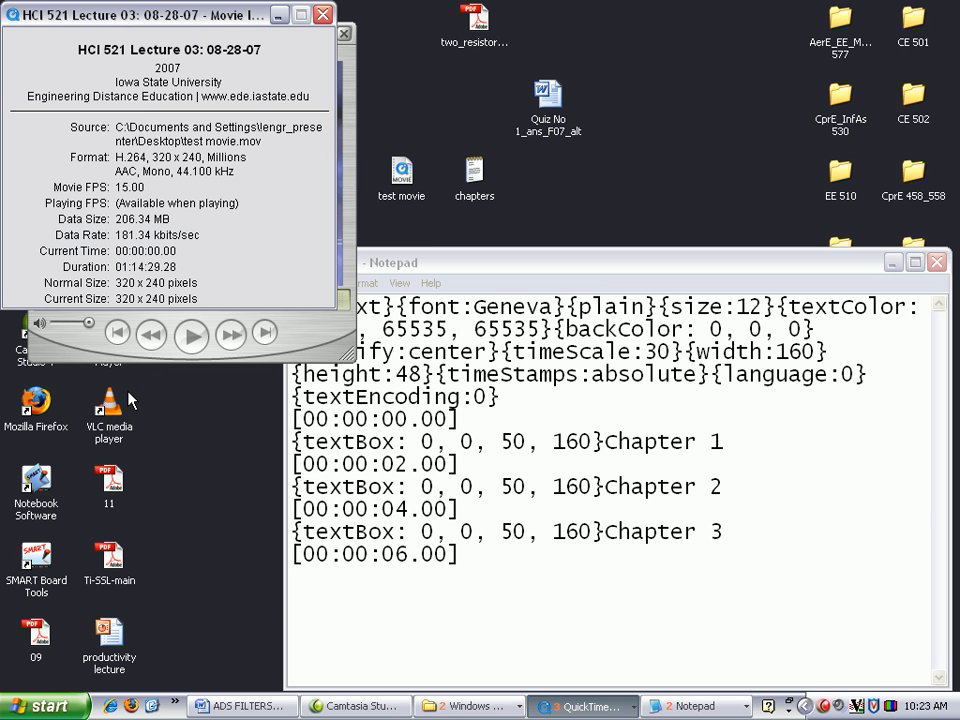
left_click_drag(137, 377, 137, 377)
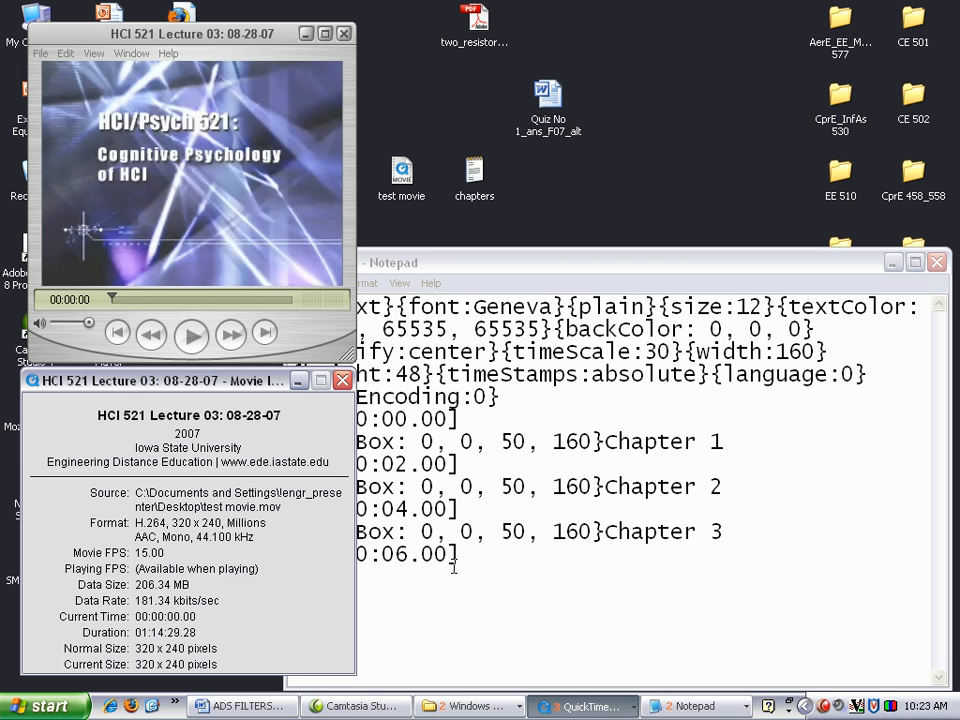
Check the final time stamp line in the chapters text against the movie's duration
left_click(461, 553)
key("shift+Home")
left_click(367, 554)
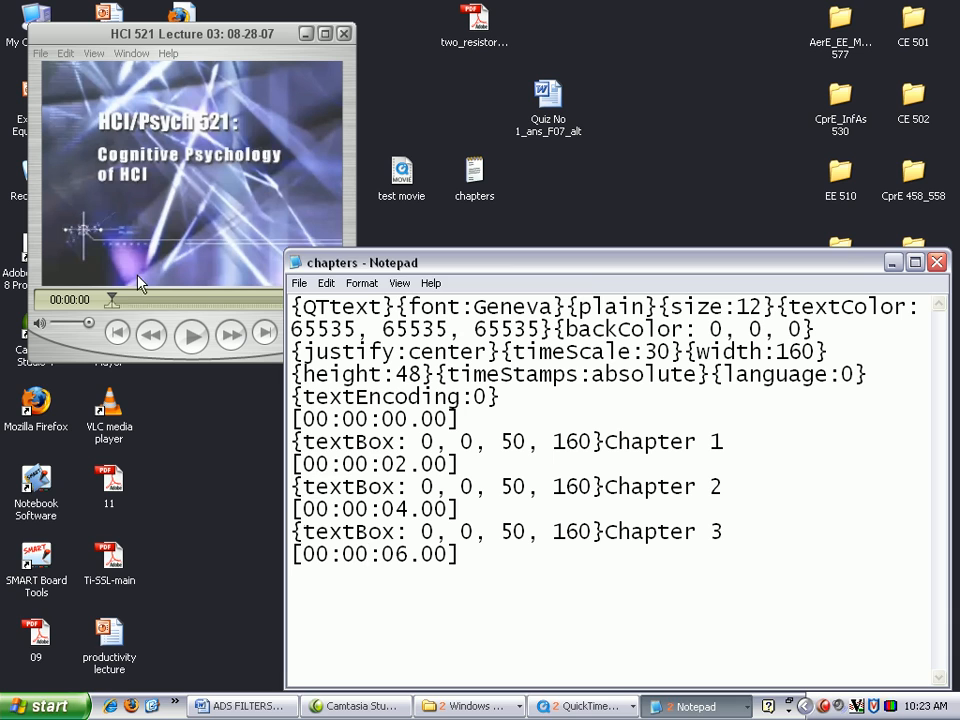
Advance the test movie to the Announcements slide, play it briefly and pause at 00:01:35.63
left_click(71, 343)
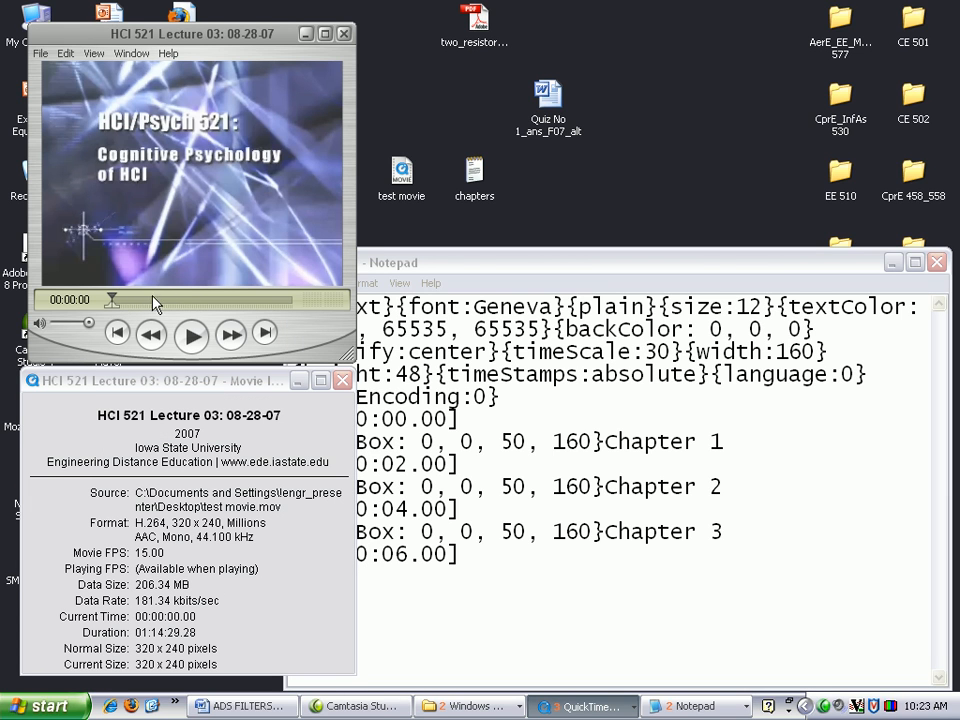
left_click_drag(137, 302, 116, 305)
left_click(191, 336)
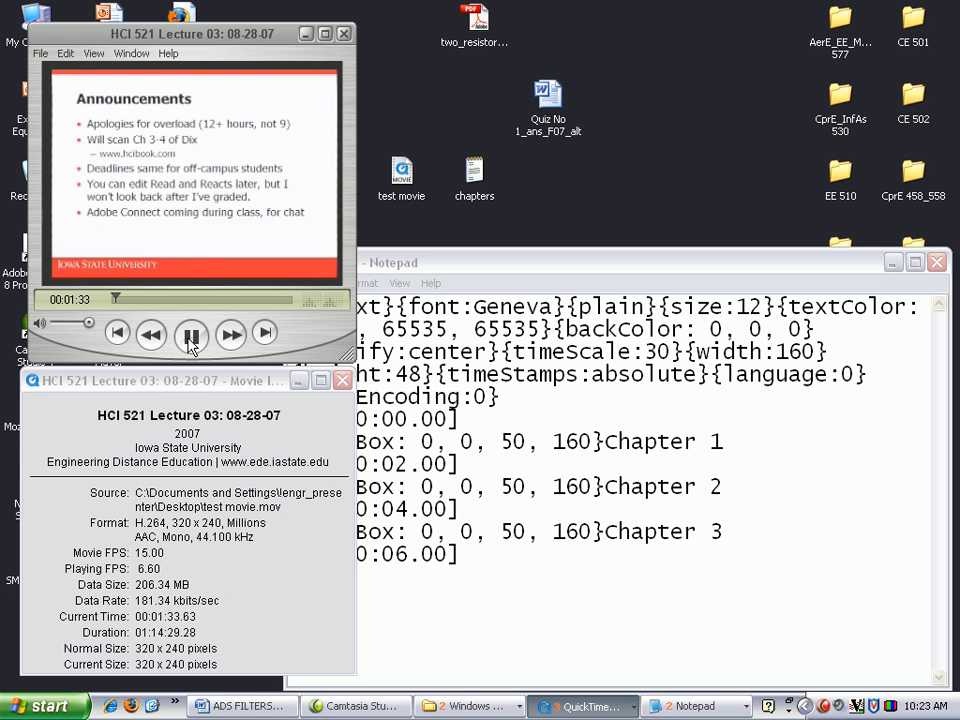
left_click(191, 336)
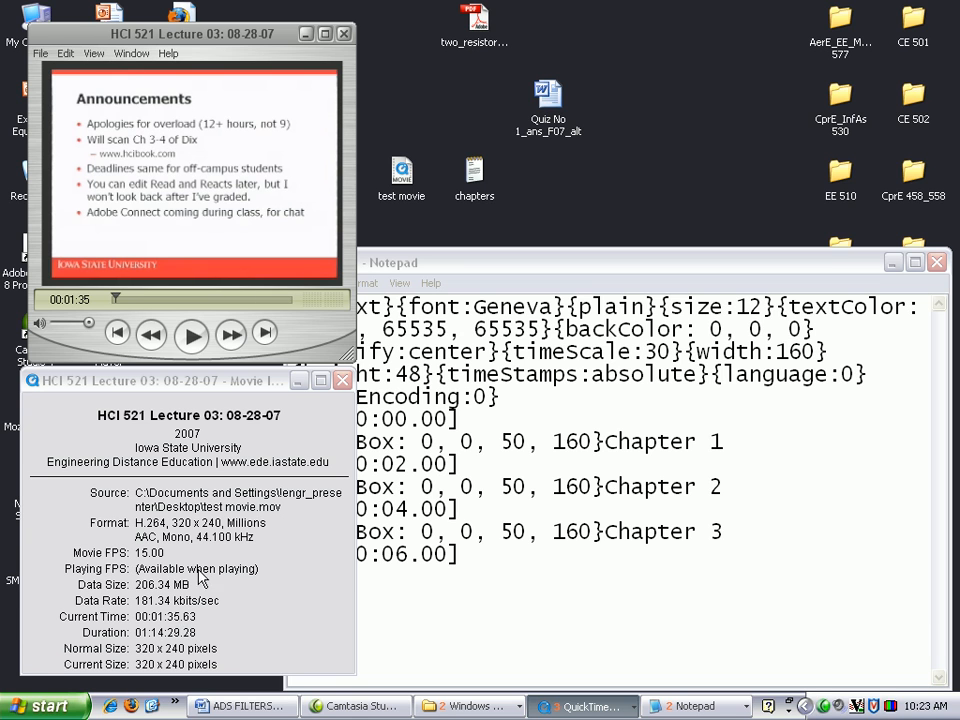
Set the time stamp above Chapter 1 to 00:01:35.63 in the chapters text file
left_click(506, 439)
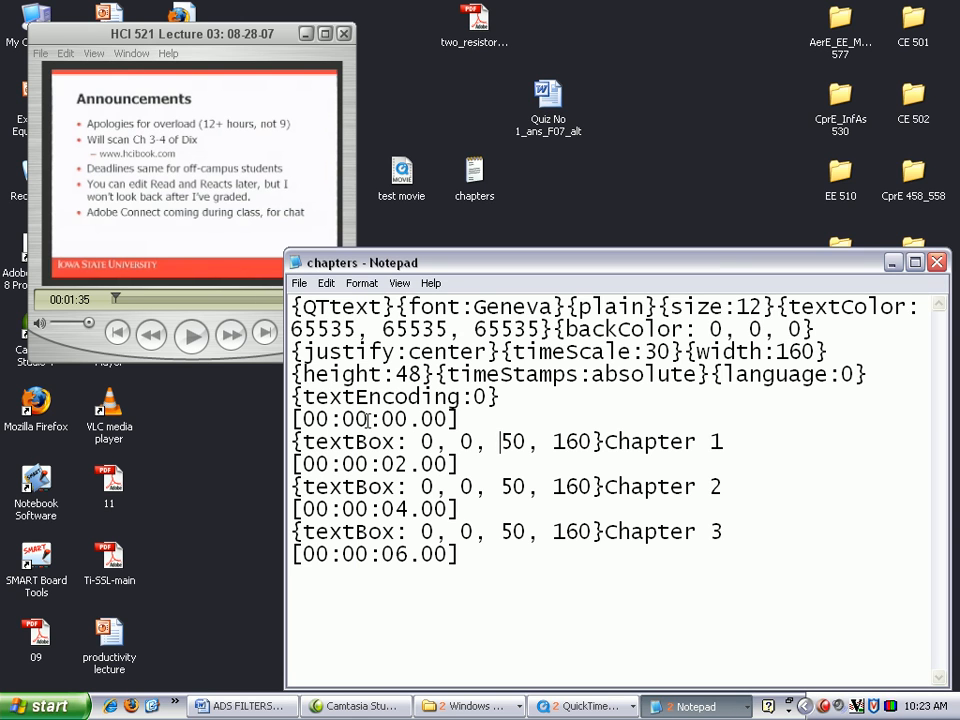
key("BackSpace")
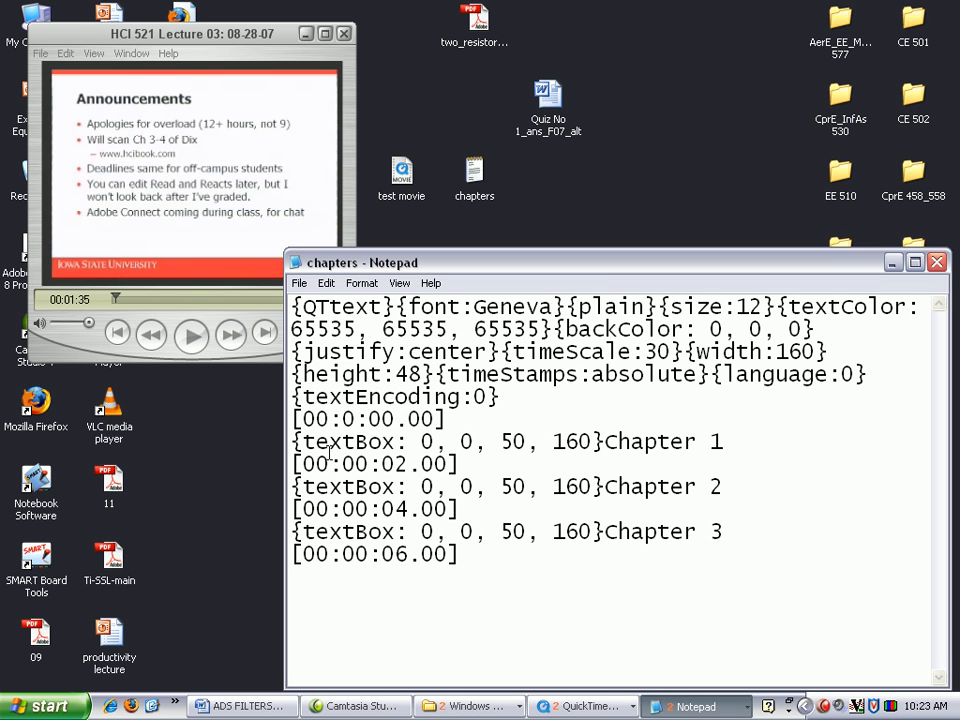
type("1")
key("BackSpace")
key("BackSpace")
type("35")
key("Right")
key("Right")
key("BackSpace")
key("BackSpace")
type("63")
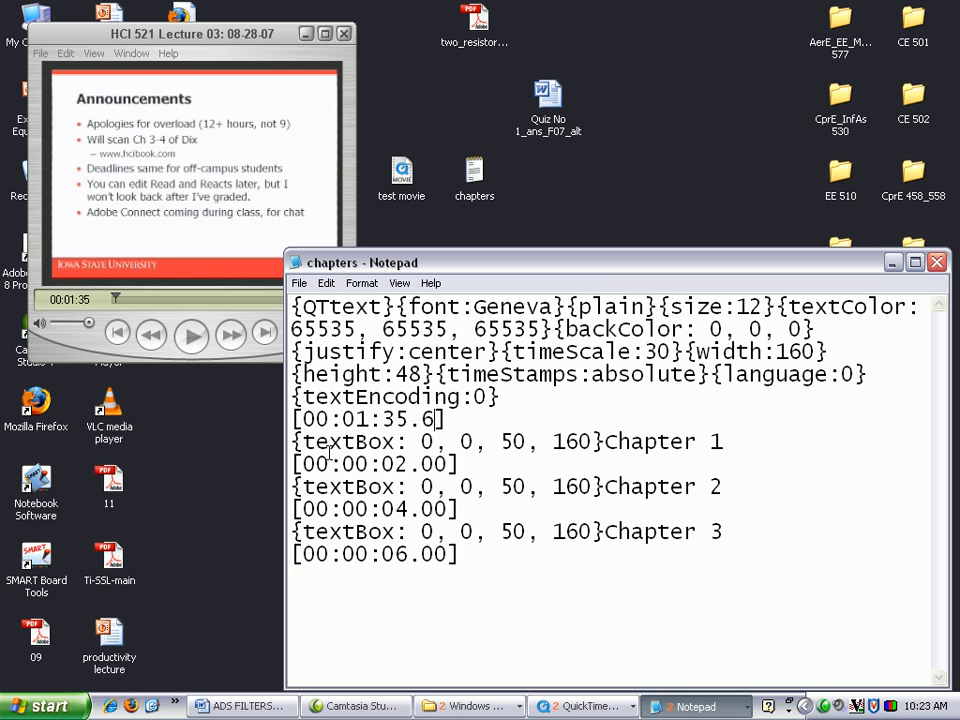
Bring the test movie and its Movie Inspector forward and move the playhead to 00:27:09.43
left_click(354, 441)
left_click_drag(605, 441, 697, 443)
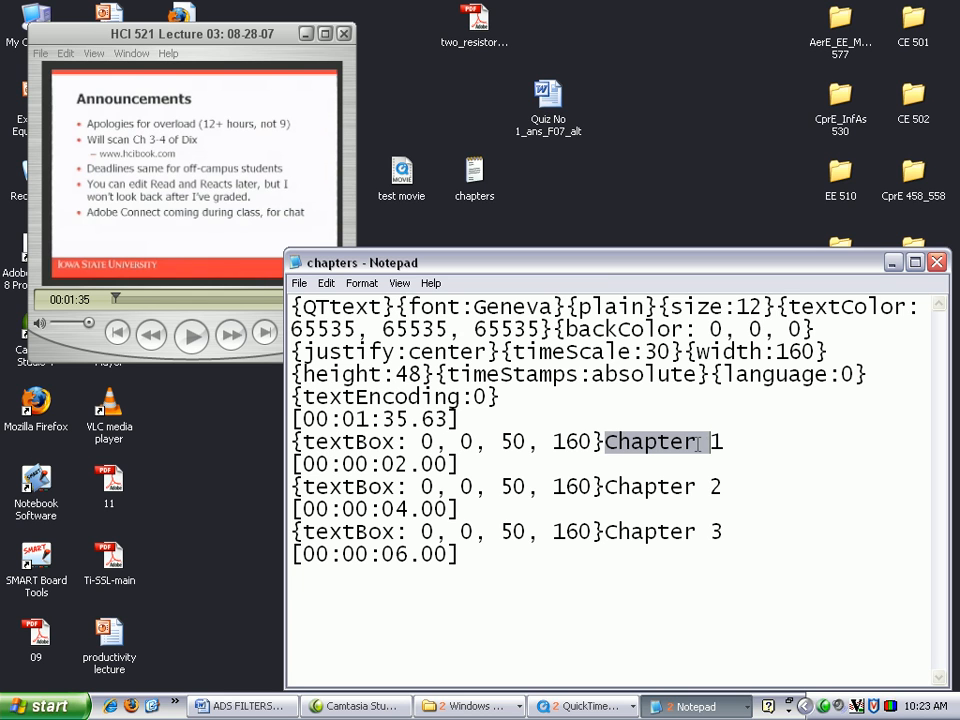
left_click(65, 266)
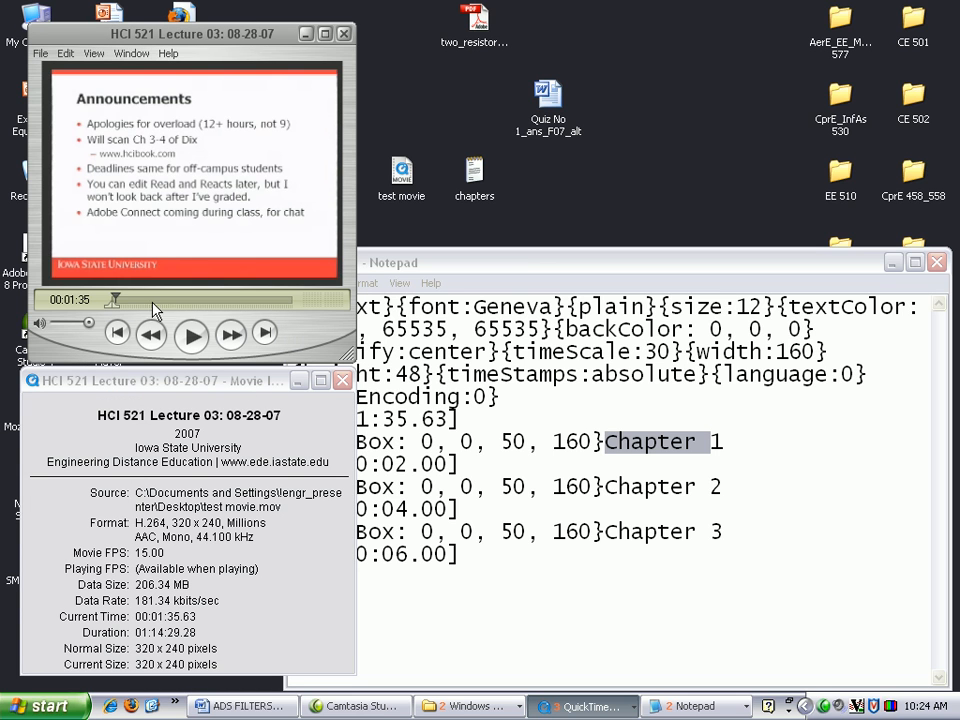
left_click_drag(116, 299, 180, 307)
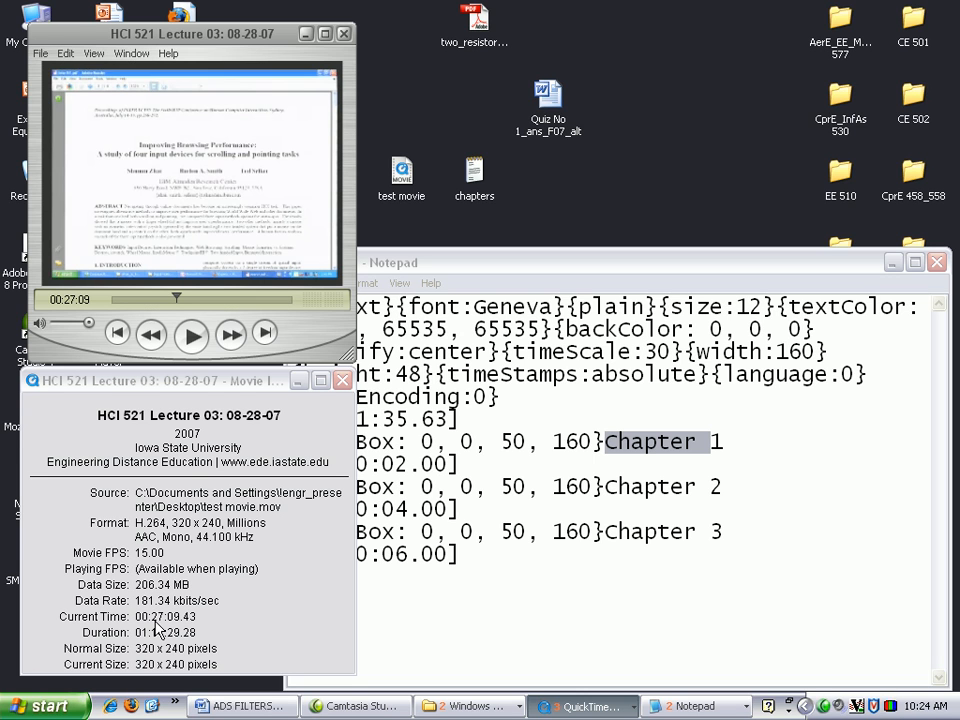
Set the time stamp above Chapter 2 to 00:27:09.43 in the chapters text file
left_click(350, 465)
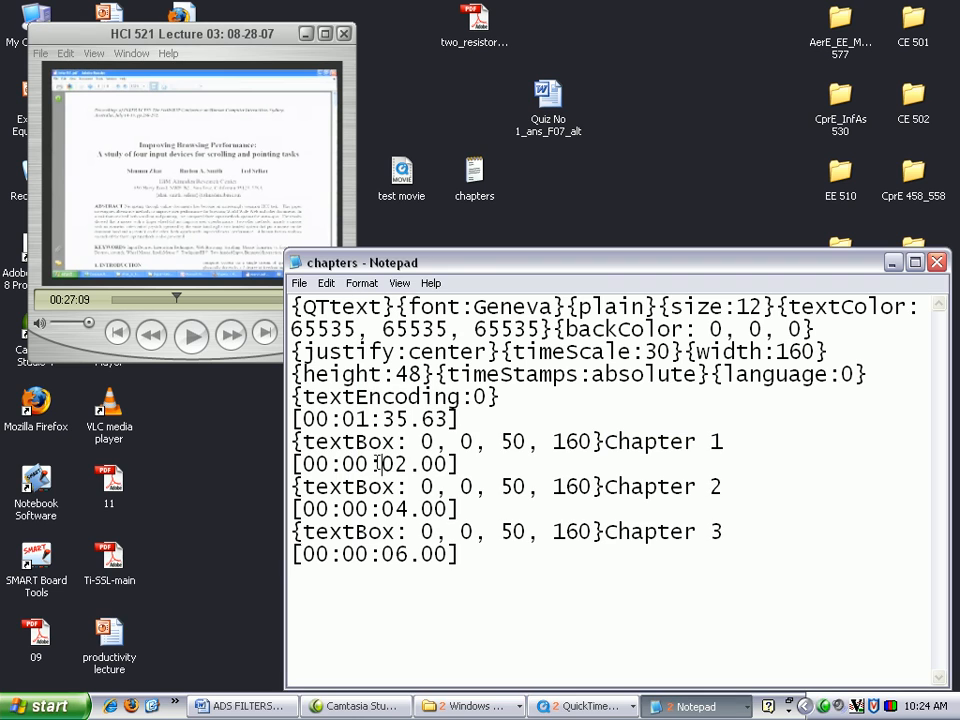
key("BackSpace")
key("BackSpace")
type("27")
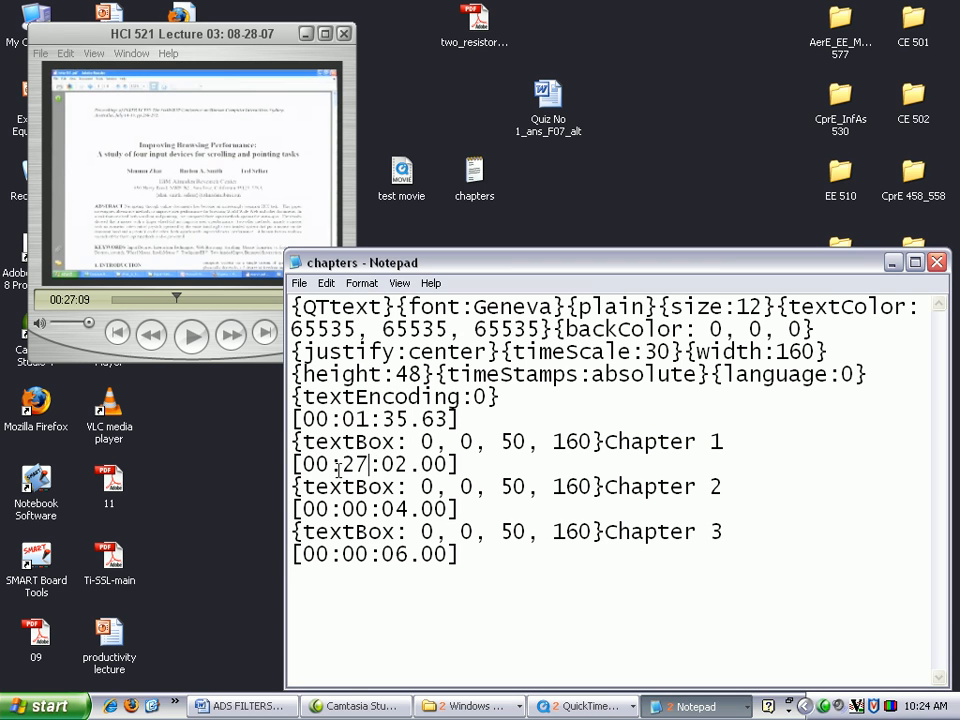
key("BackSpace")
type("9")
key("End")
key("BackSpace")
key("BackSpace")
type("43")
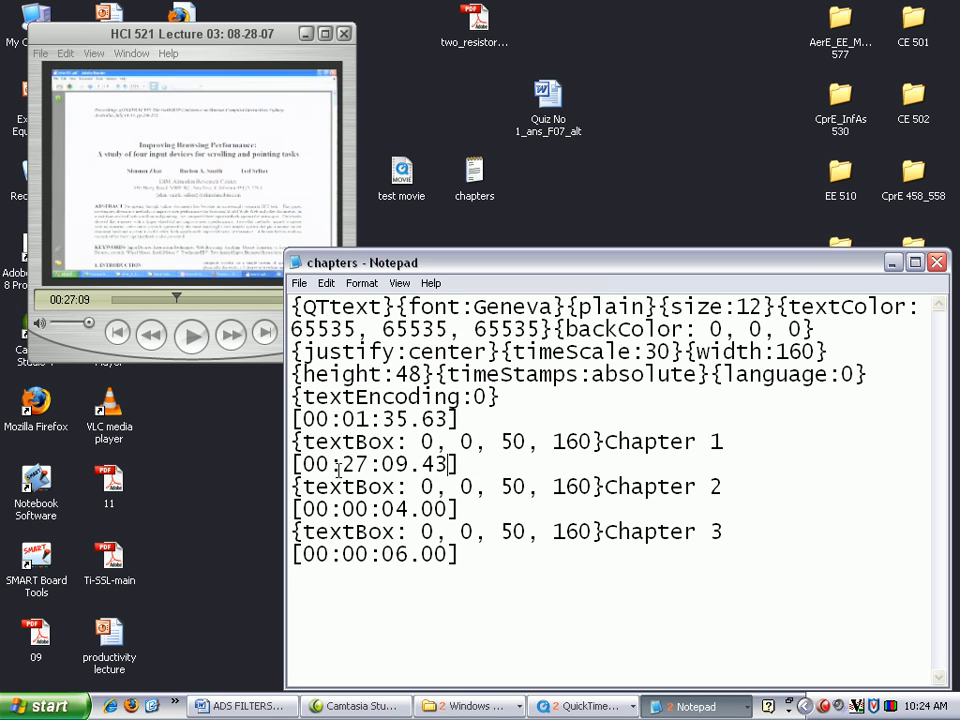
Retitle Chapter 1 as "Announcements" and Chapter 2 as "Middle" in the chapters text
double_click(572, 441)
left_click(572, 441)
double_click(572, 441)
left_click_drag(572, 441, 592, 435)
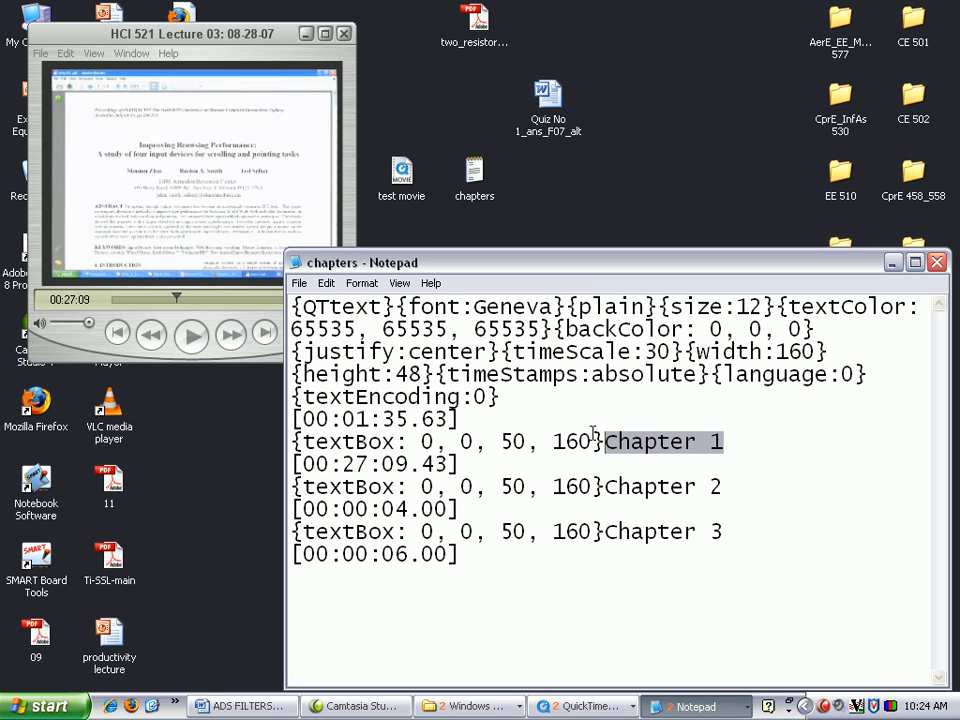
type("A")
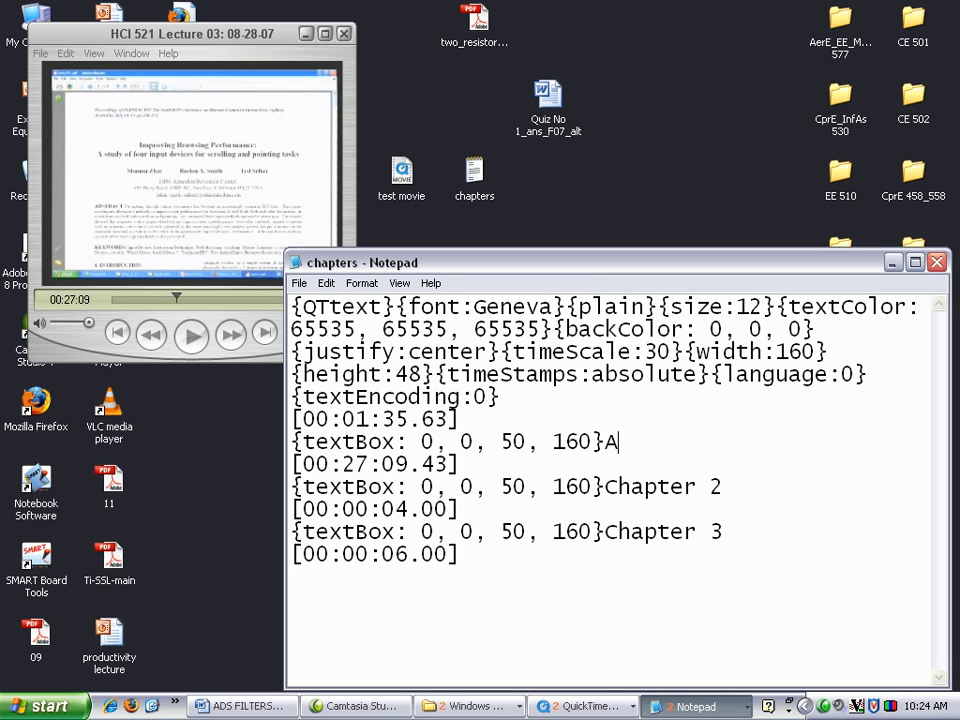
type("nnouncements")
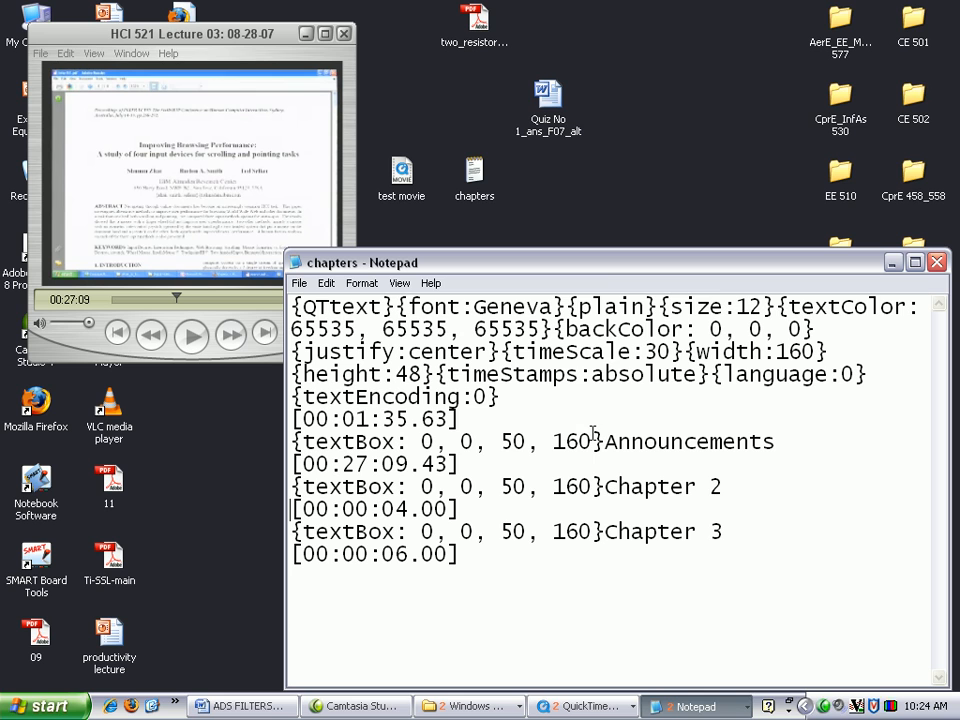
left_click_drag(605, 486, 712, 476)
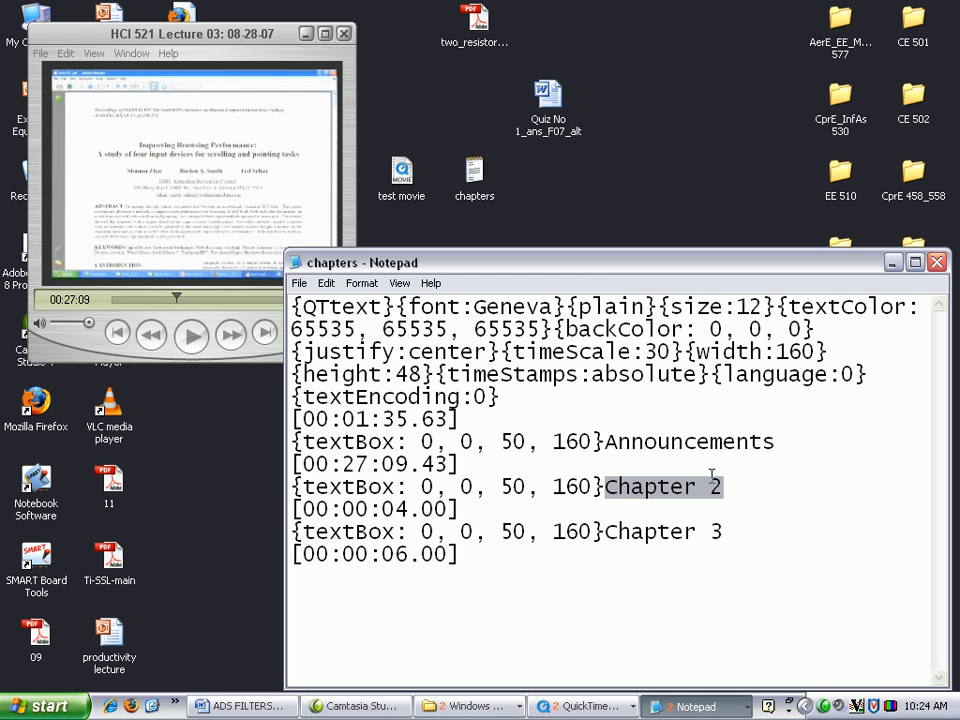
type("Middle")
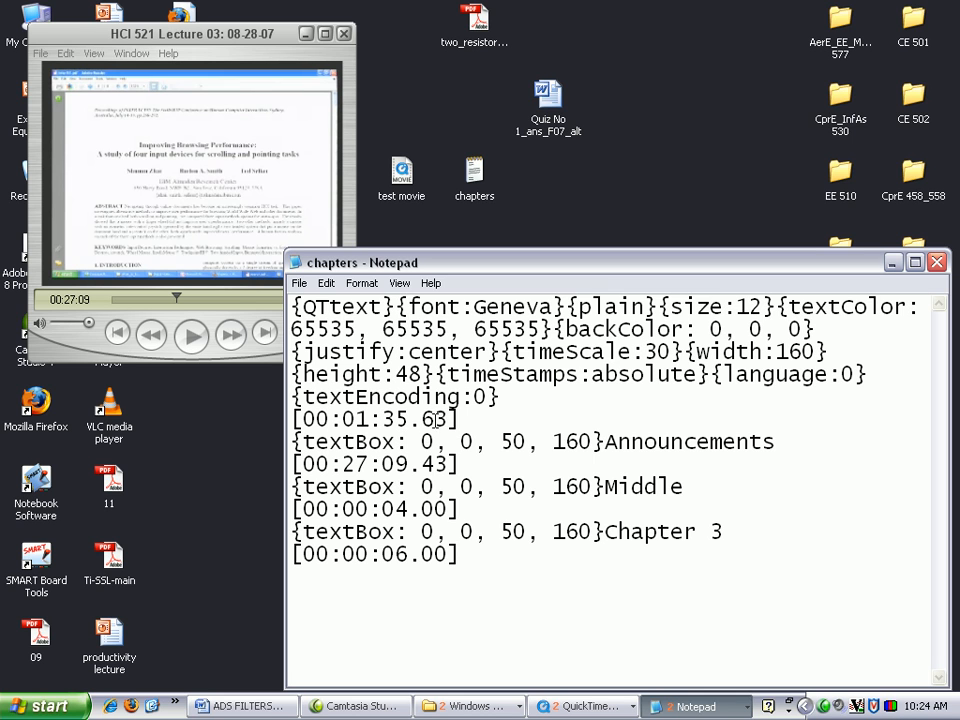
Copy the Chapter 3 entry with its time stamp and paste it directly below the header as the first entry
left_click_drag(722, 531, 290, 508)
key("ctrl+c")
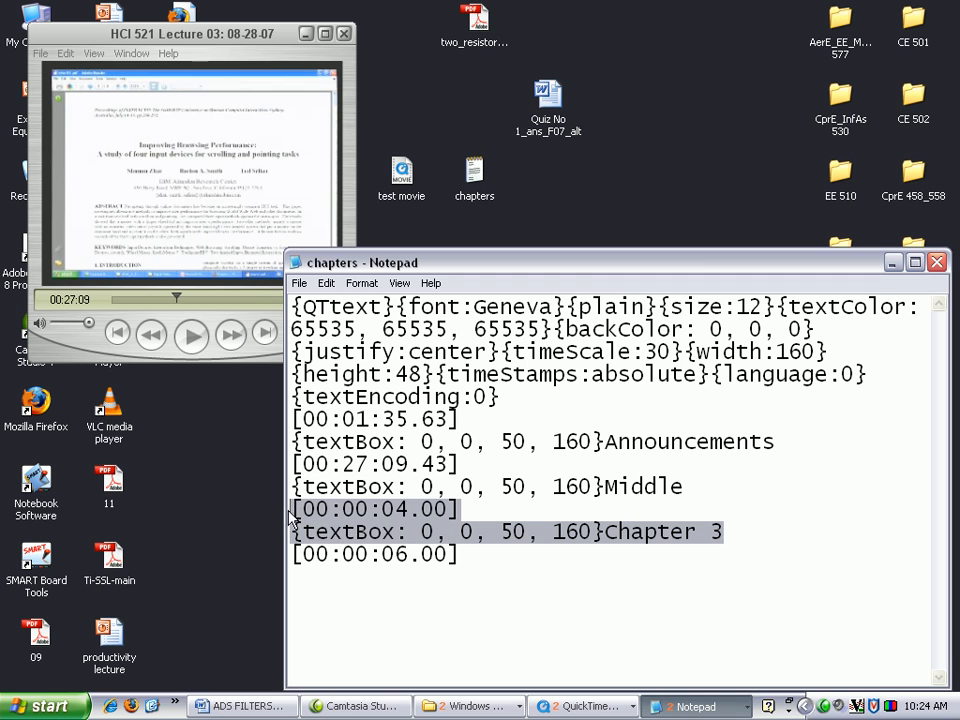
left_click(472, 395)
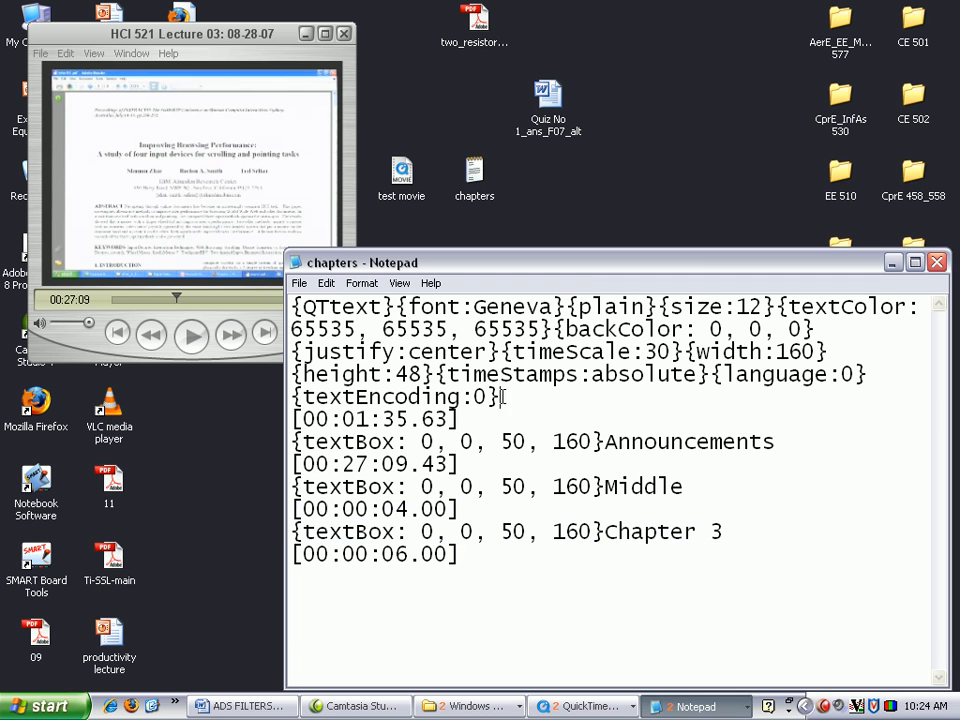
key("Return")
key("ctrl+v")
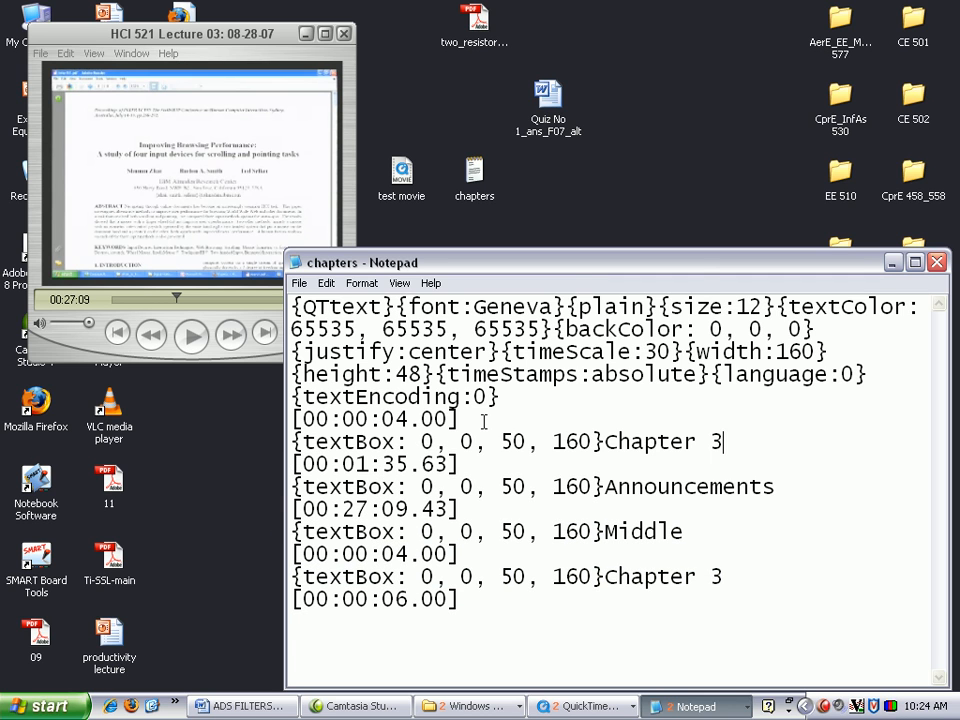
Set the first entry's time stamp to 00:00:00.00 and change its title to "Start"
left_click(407, 419)
key("BackSpace")
type("0")
key("Right")
key("Right")
left_click_drag(605, 441, 713, 441)
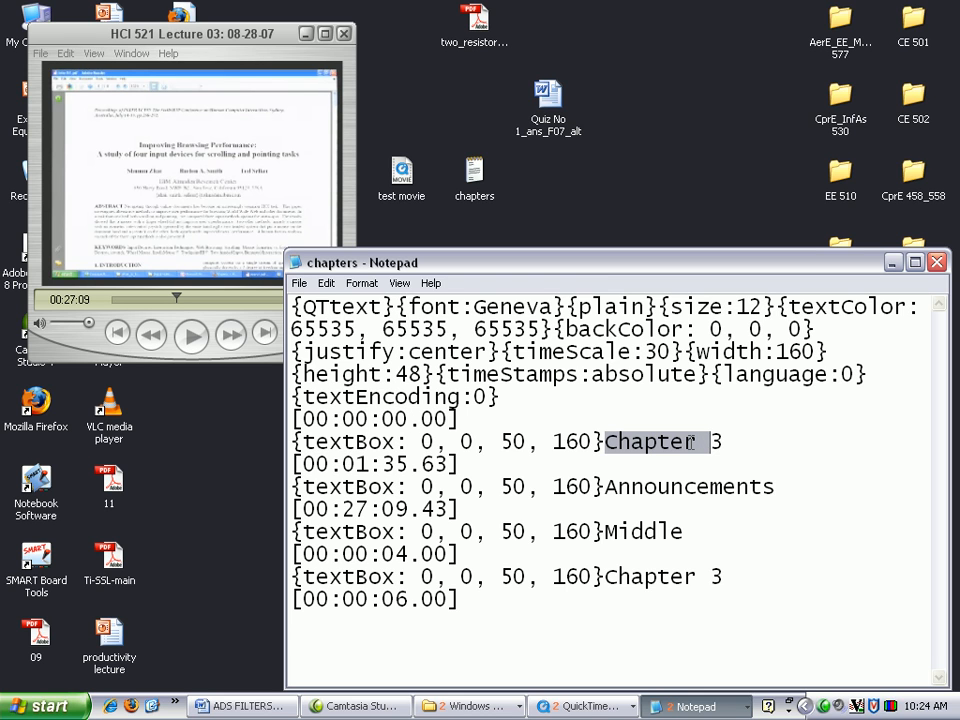
key("Delete")
type("Start")
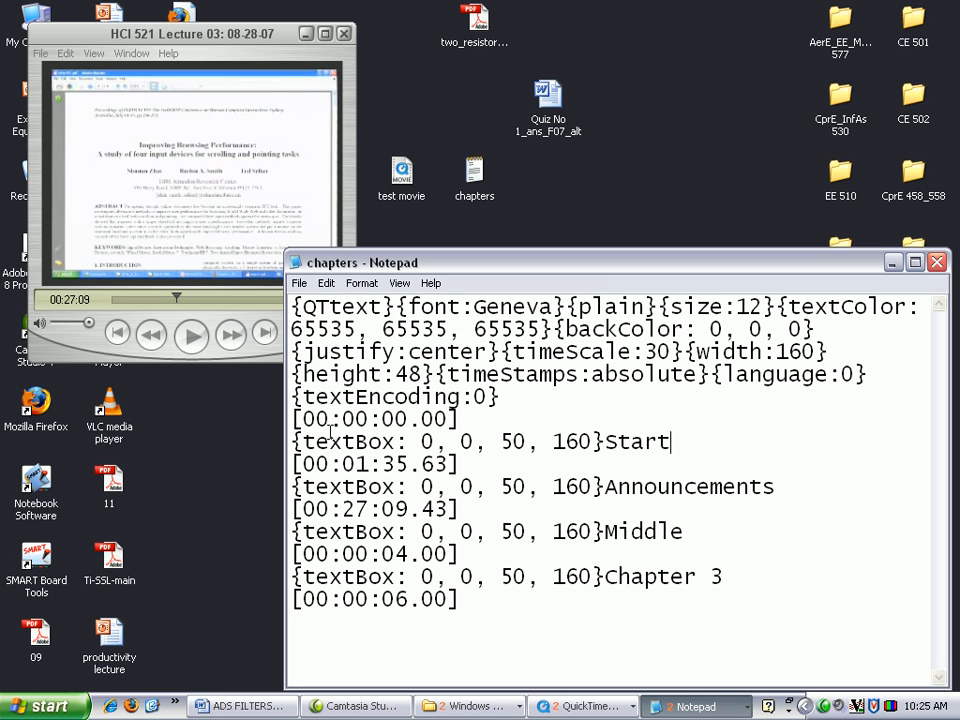
Review the time stamps and titles of the Start, Announcements and Middle entries in the chapters text
left_click_drag(297, 419, 459, 419)
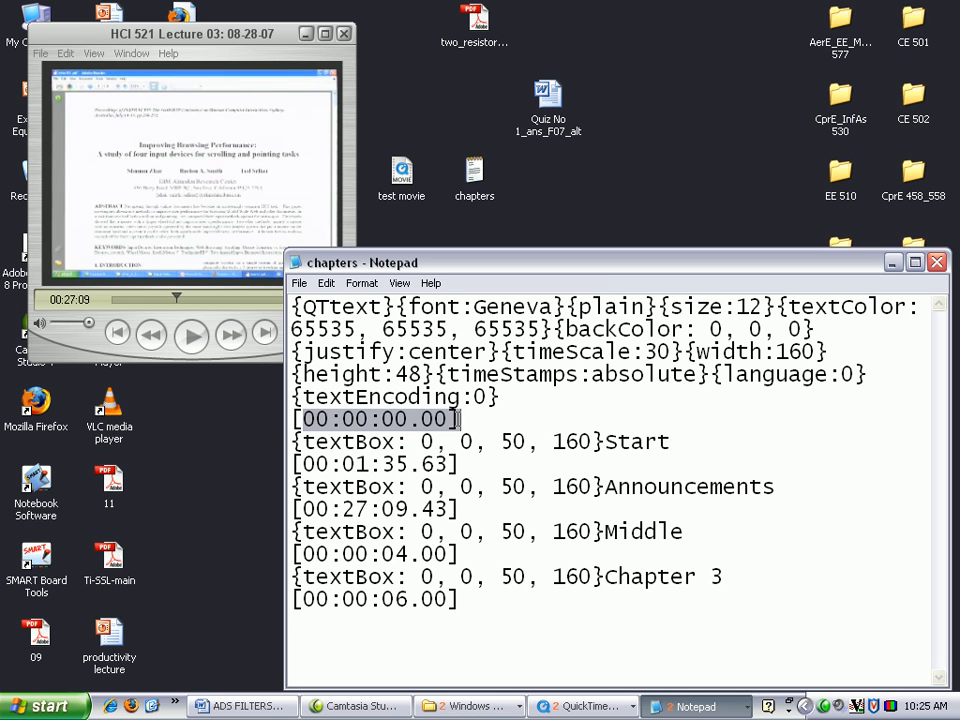
double_click(630, 441)
left_click_drag(300, 464, 449, 464)
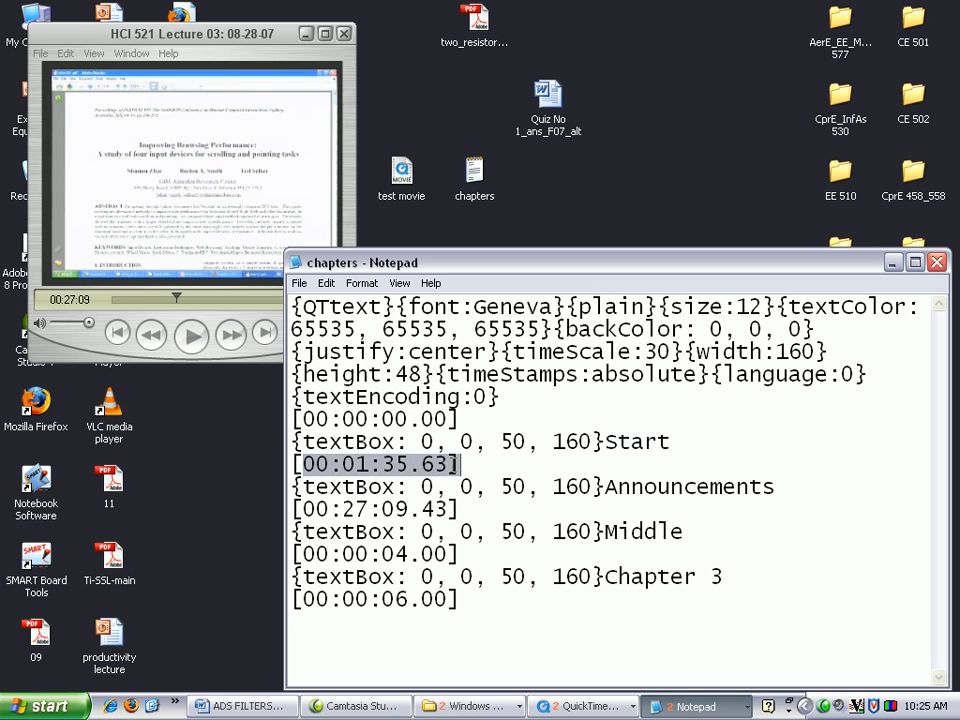
left_click(370, 464)
left_click_drag(381, 464, 445, 464)
left_click_drag(603, 487, 782, 486)
left_click_drag(344, 509, 447, 509)
left_click(381, 509)
left_click(425, 509)
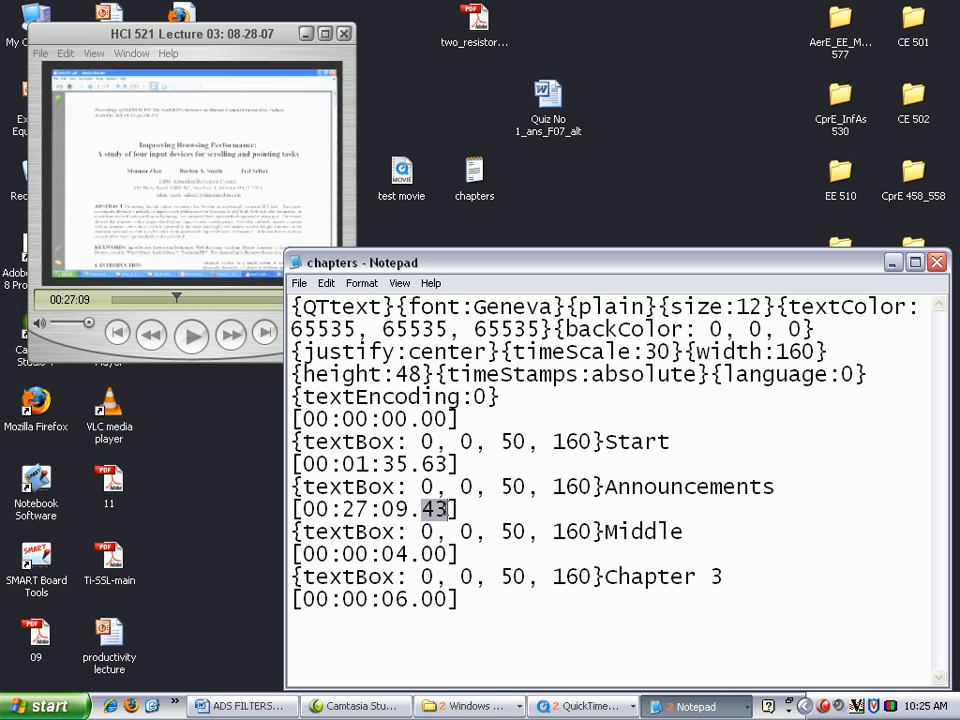
left_click_drag(605, 531, 684, 531)
Delete the leftover Chapter 3 entry and its 00:00:04.00 time stamp, leaving no blank line
left_click(430, 577)
left_click(731, 577)
left_click_drag(731, 577, 290, 560)
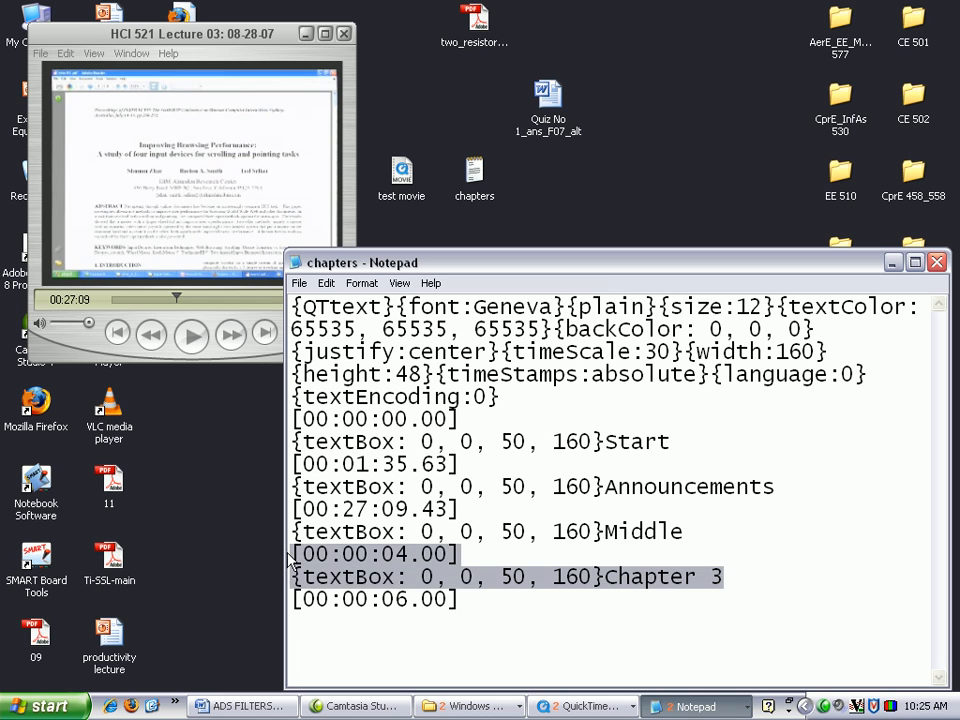
key("Delete")
key("BackSpace")
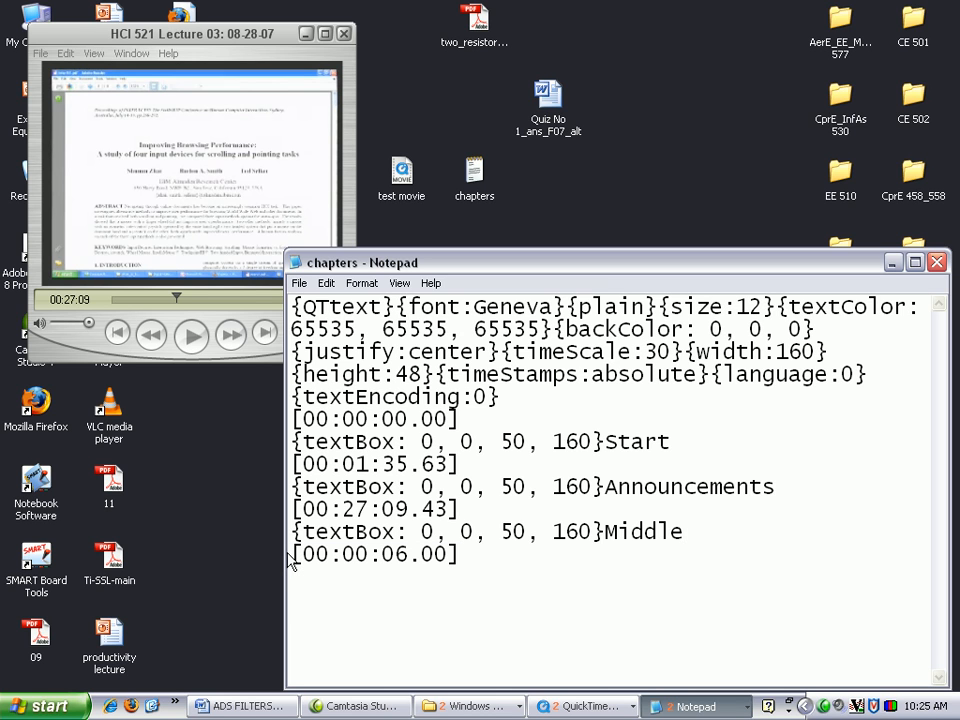
Check the movie's duration in the Movie Inspector against the last time stamp in the chapters text
left_click_drag(688, 531, 293, 509)
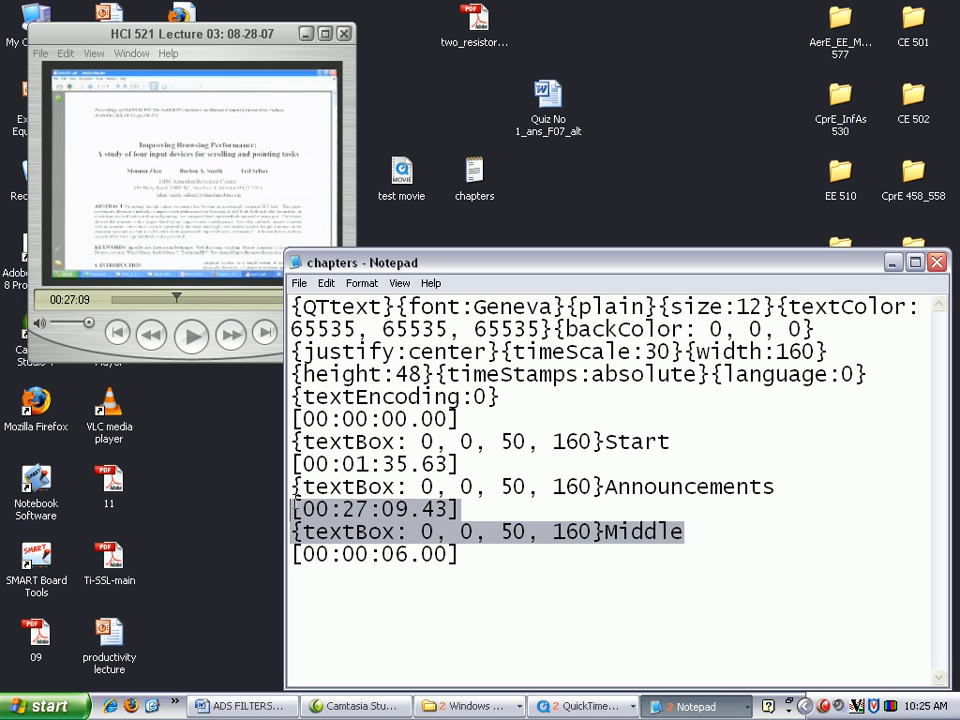
left_click(476, 551)
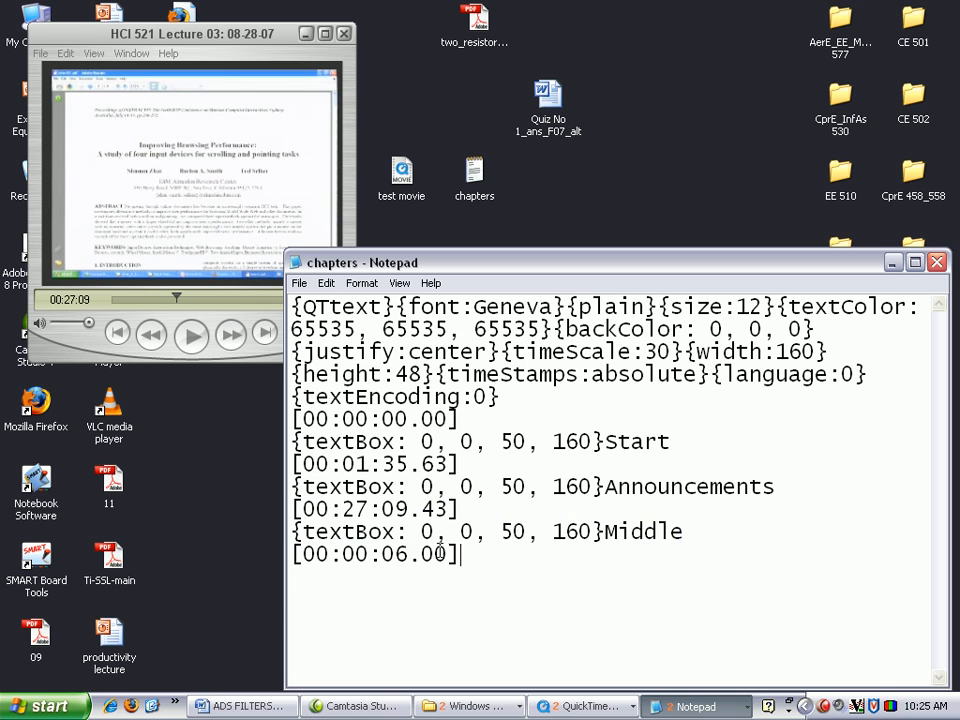
left_click_drag(382, 553, 348, 552)
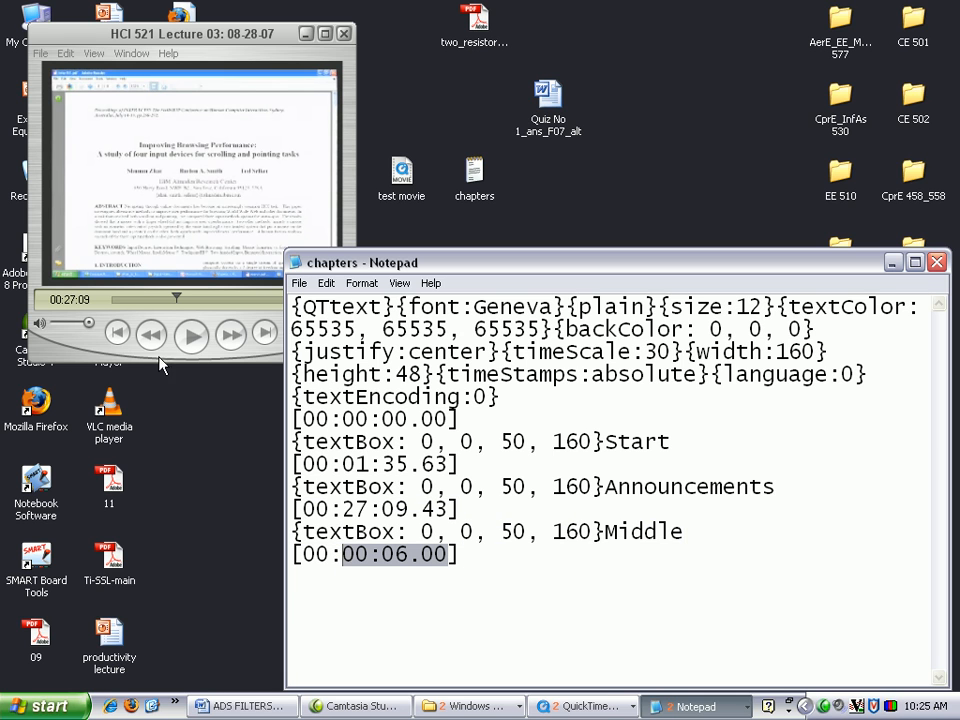
left_click(185, 359)
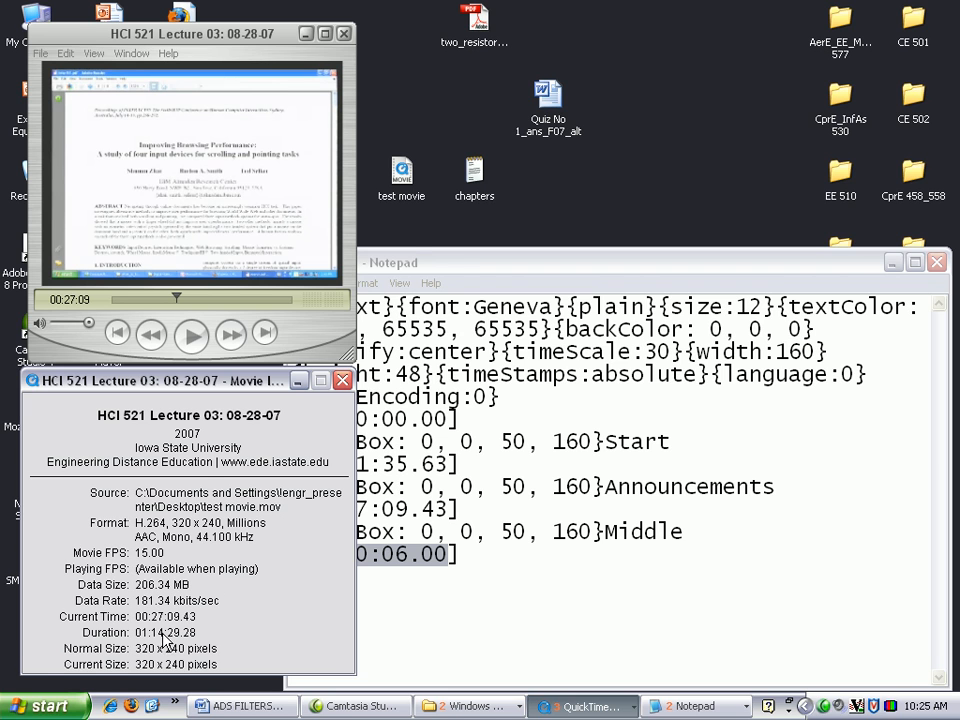
Set the final time stamp in the chapters text to the movie's duration, 01:14:29.28
left_click(402, 556)
left_click(330, 556)
key("BackSpace")
type("1")
key("Right")
key("Right")
key("Right")
key("BackSpace")
key("BackSpace")
type("14")
key("Right")
key("Right")
key("Right")
key("BackSpace")
key("BackSpace")
type("29")
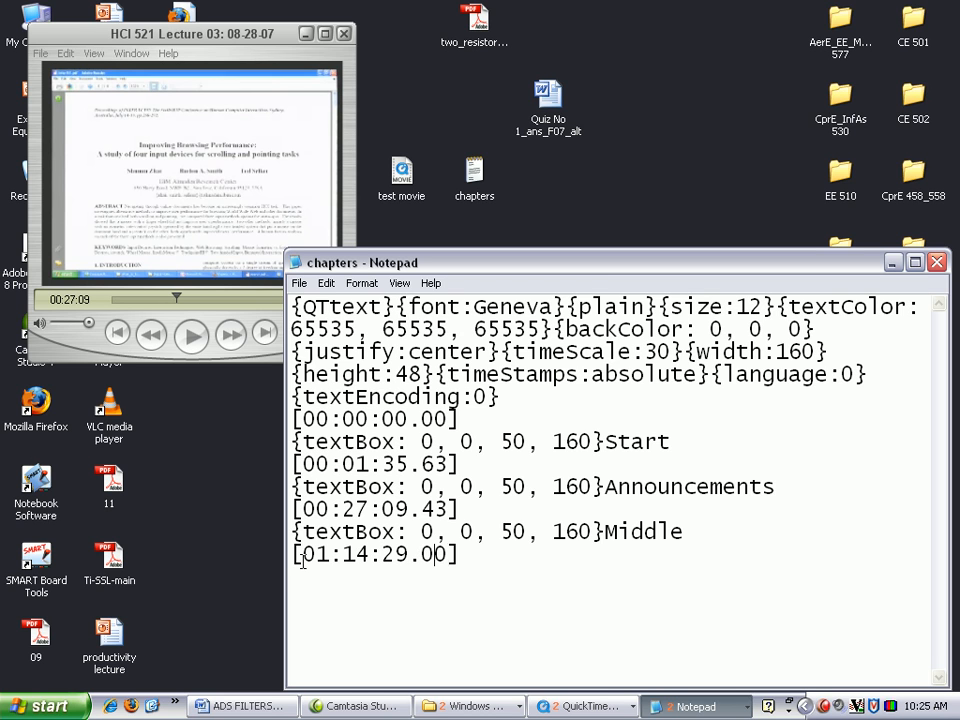
key("BackSpace")
key("BackSpace")
type("28")
left_click(478, 547)
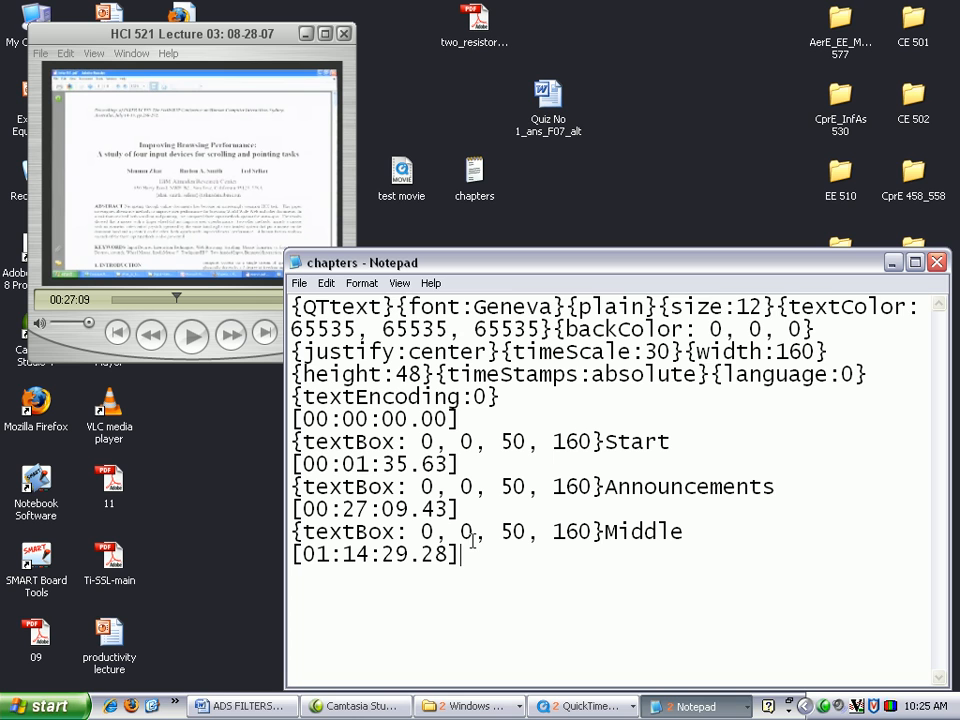
Save the edited chapters text file and close it
left_click_drag(370, 374, 362, 348)
left_click(345, 393)
left_click(320, 577)
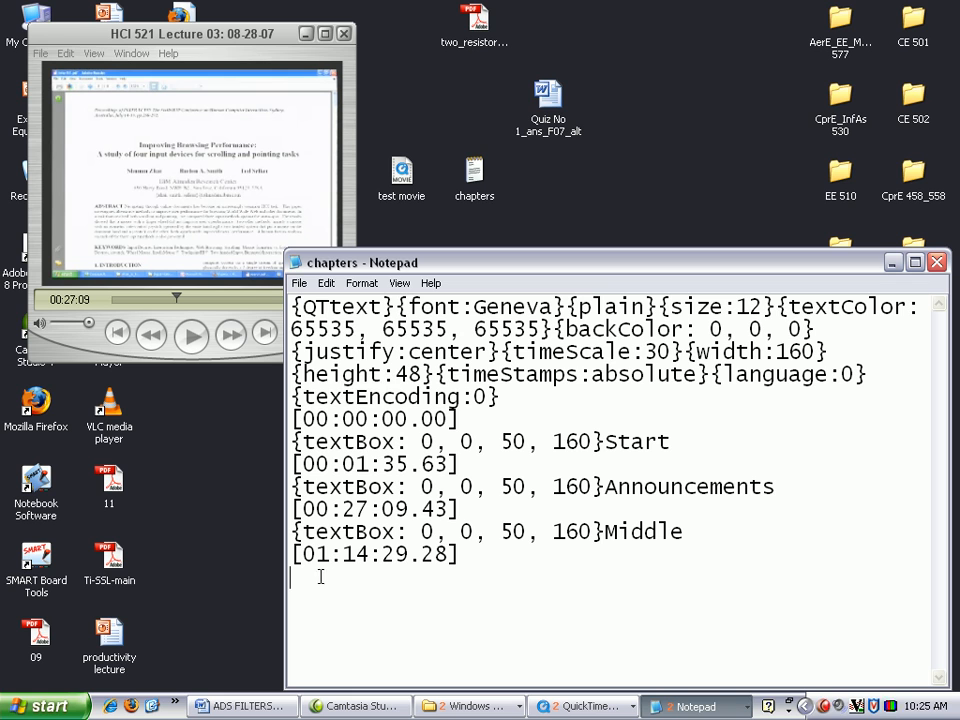
left_click(298, 283)
left_click(300, 334)
left_click(937, 263)
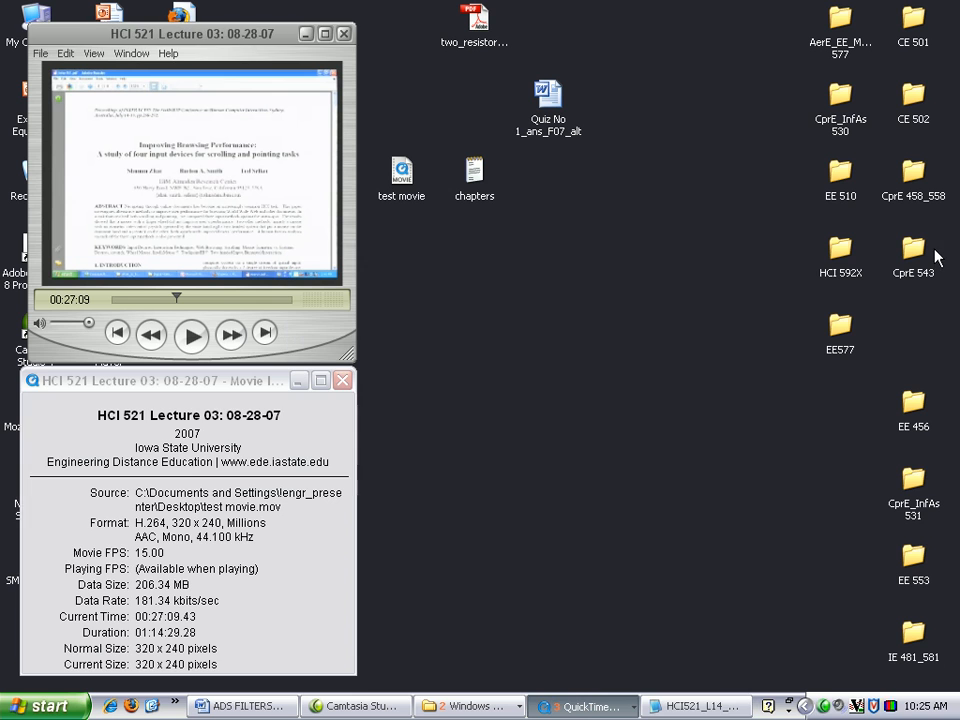
Close the Movie Inspector and return the test movie to its beginning
left_click(341, 381)
left_click(119, 334)
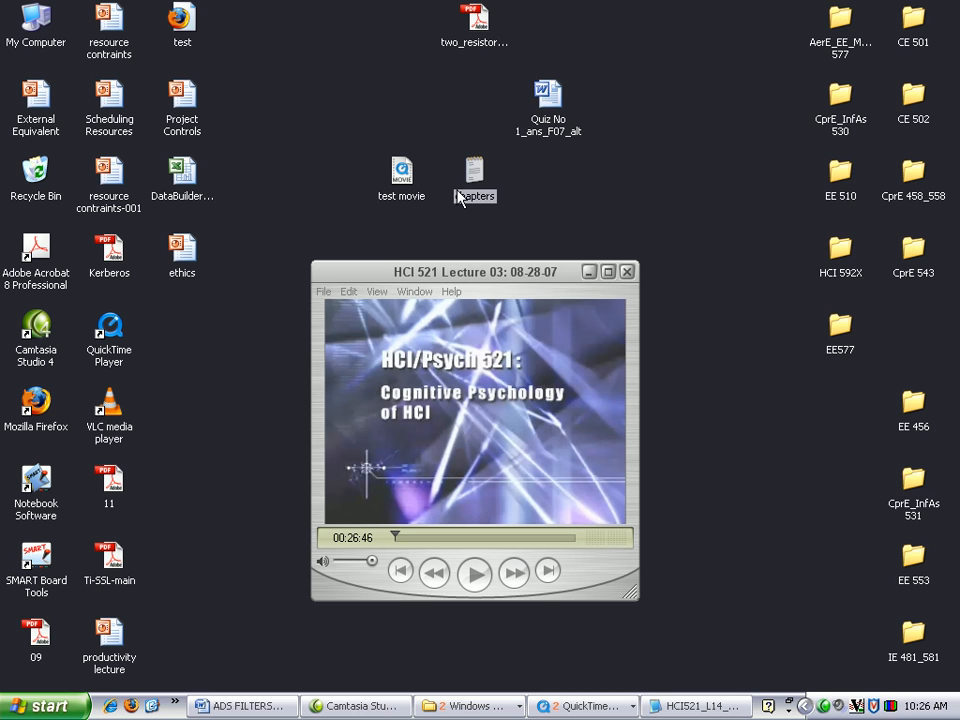
Open the chapters text file from the Desktop in QuickTime Player, showing all file types to find it
left_click(323, 291)
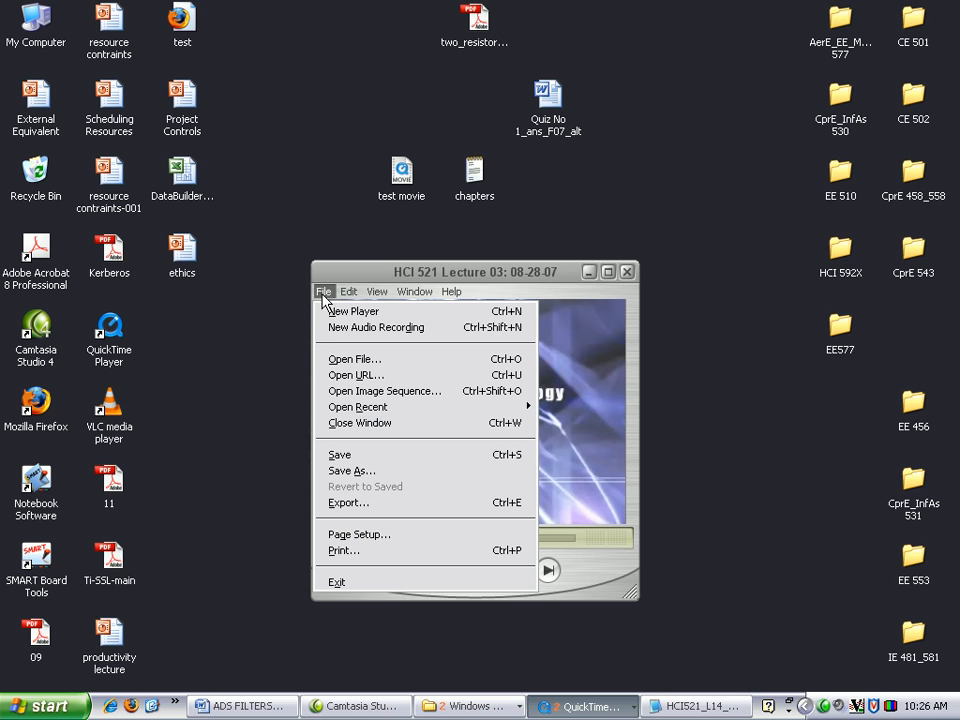
left_click(333, 362)
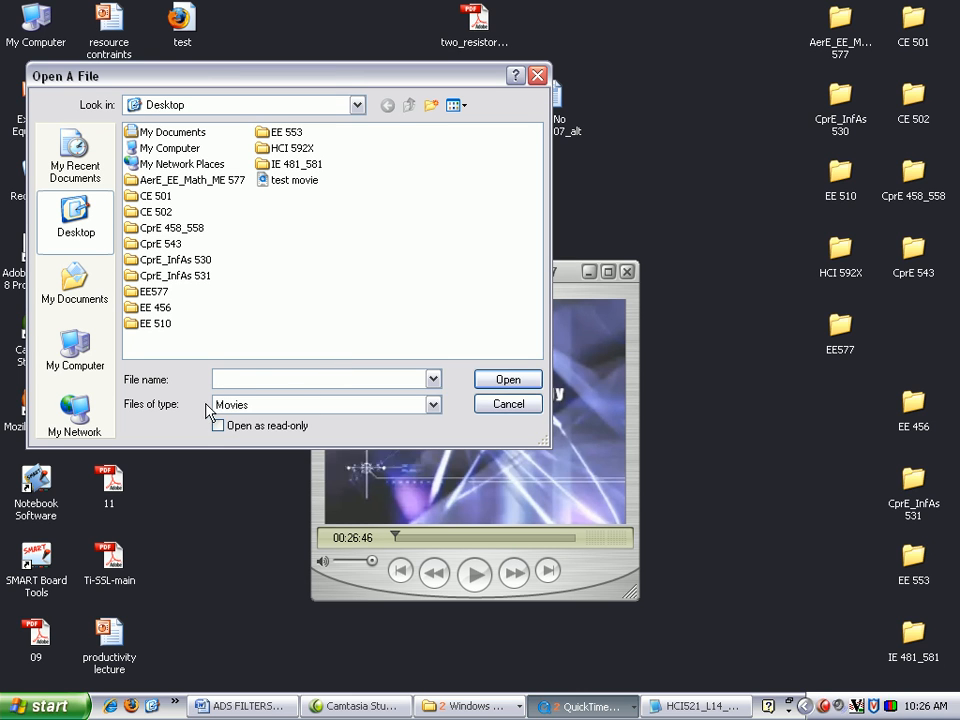
left_click(234, 408)
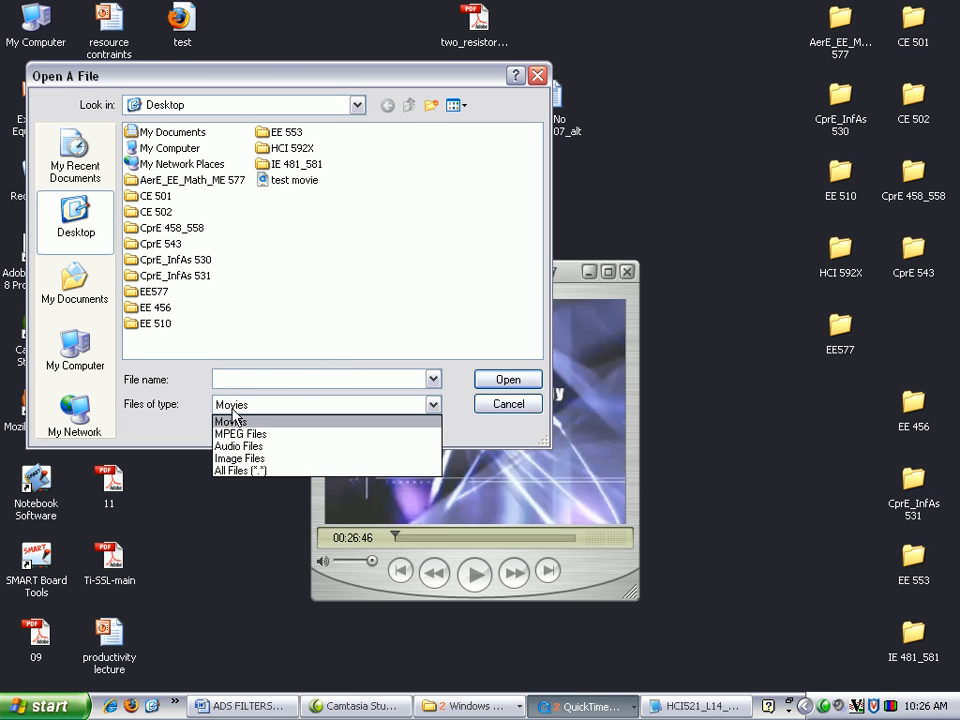
left_click(226, 470)
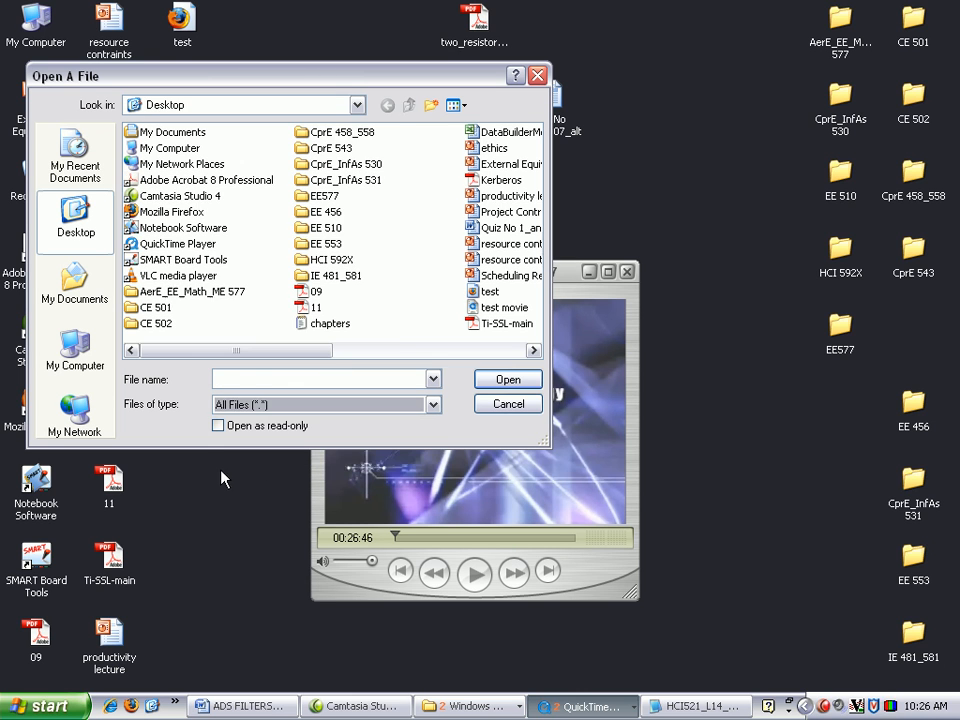
left_click(330, 323)
left_click(506, 380)
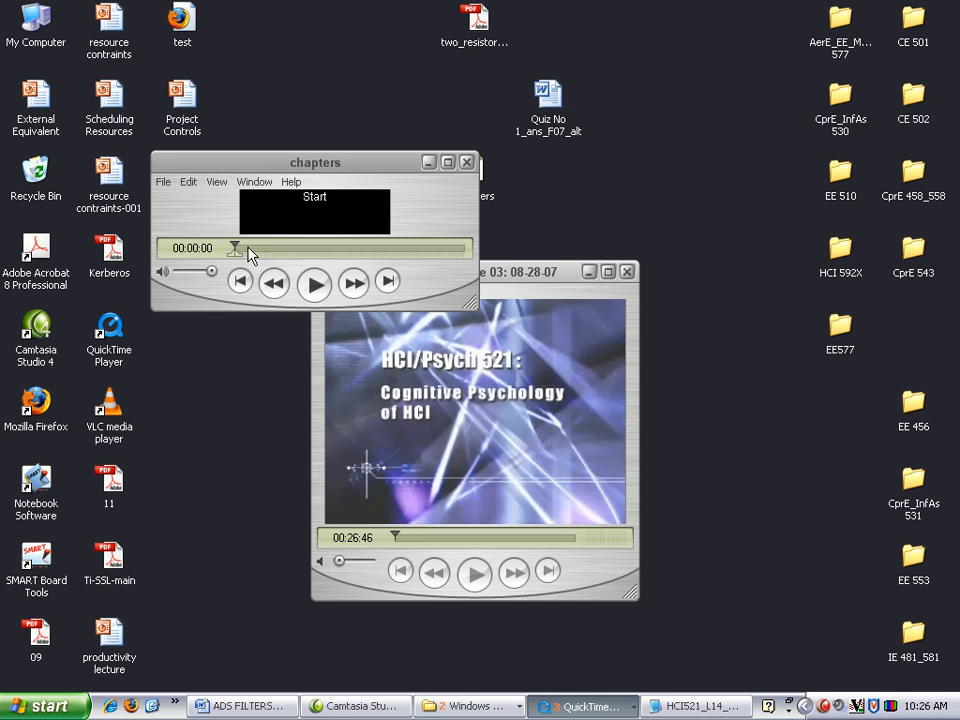
Select the entire chapters text movie and copy it
mouse_move(236, 248)
left_mouse_down()
mouse_move(469, 246)
mouse_move(228, 249)
mouse_move(463, 263)
mouse_move(228, 250)
left_mouse_up()
left_click_drag(204, 169, 178, 158)
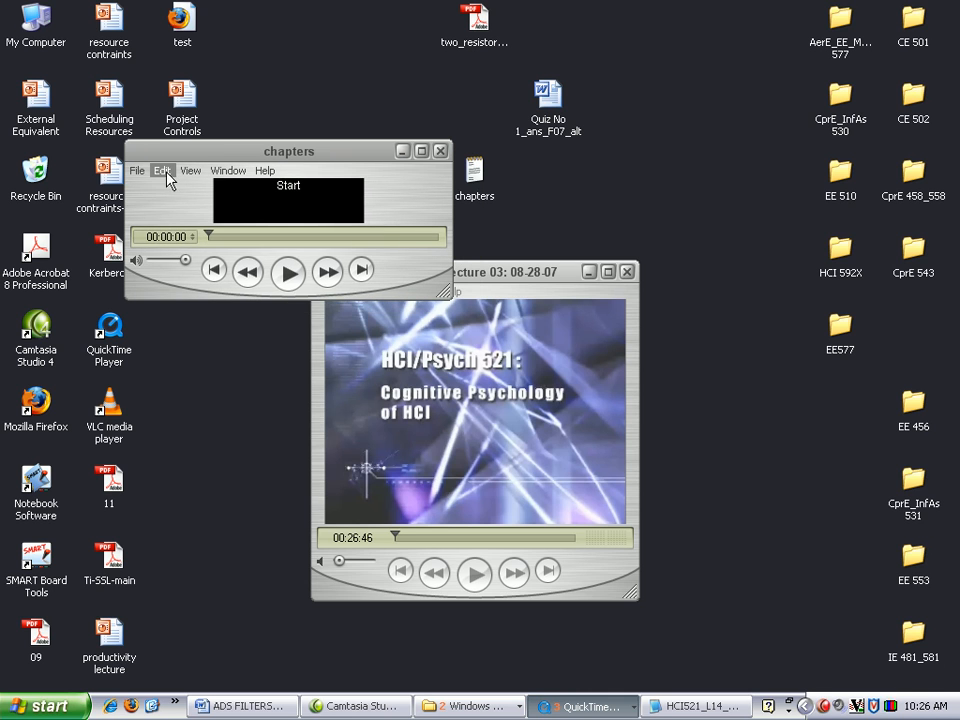
left_click(164, 172)
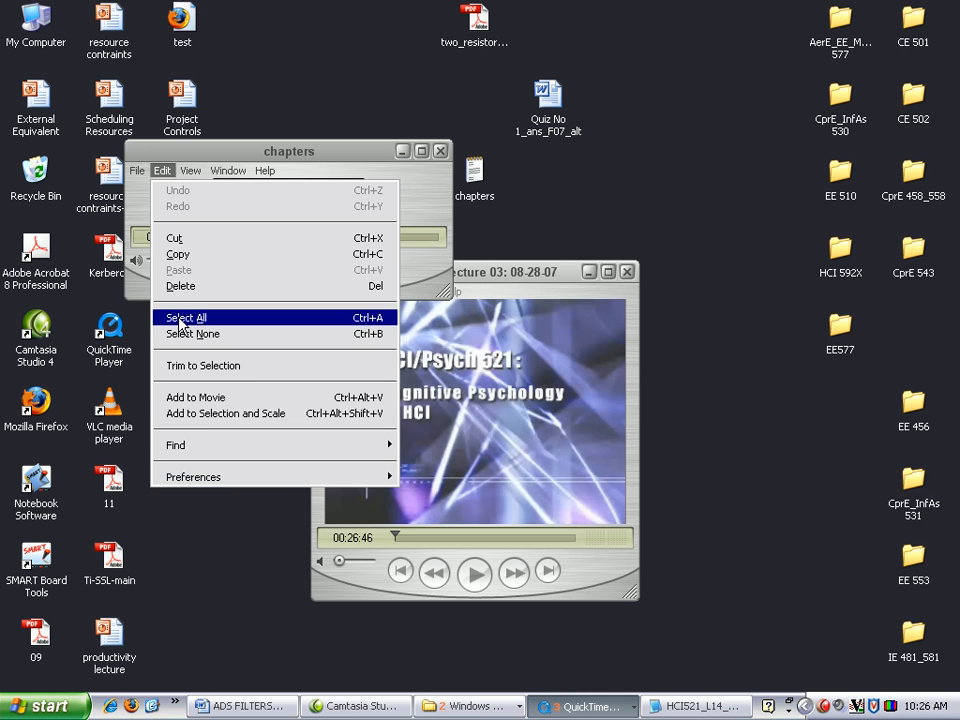
left_click(180, 318)
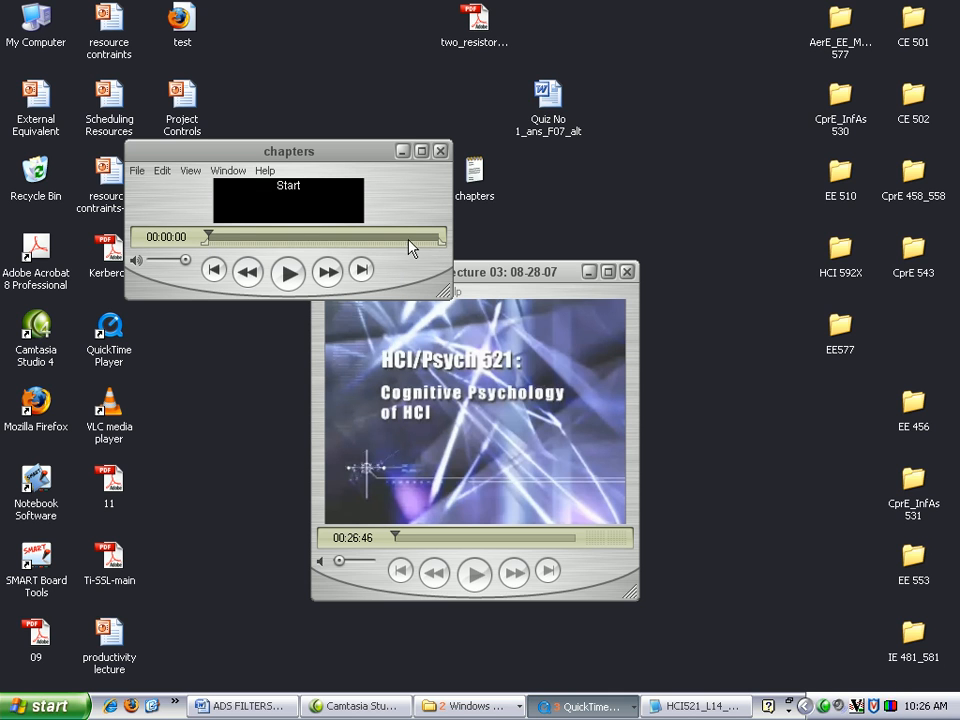
left_click(168, 172)
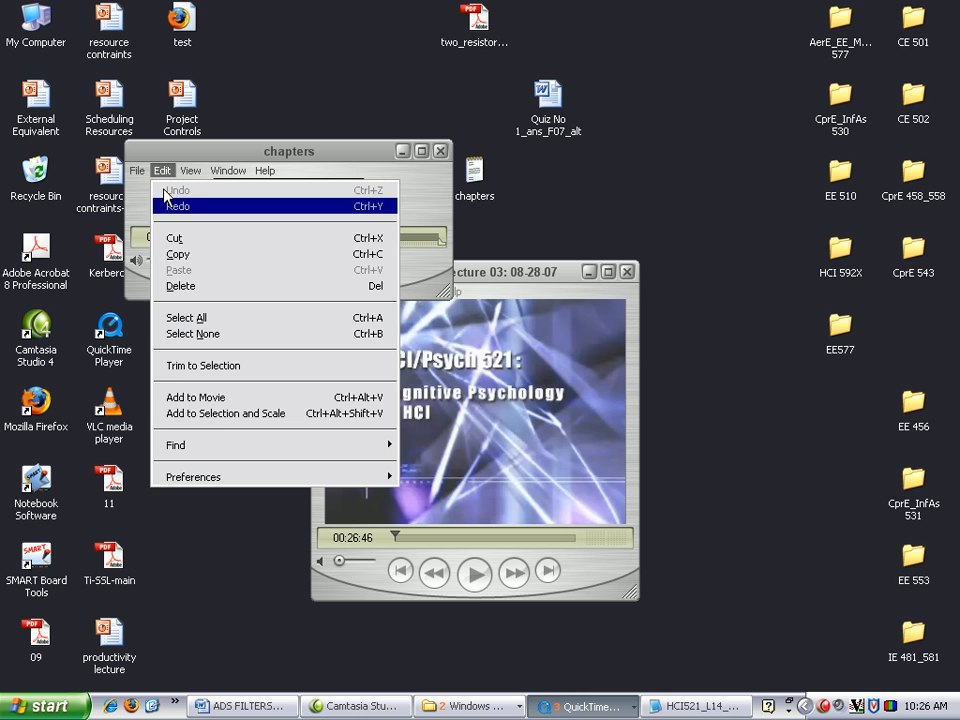
left_click(176, 256)
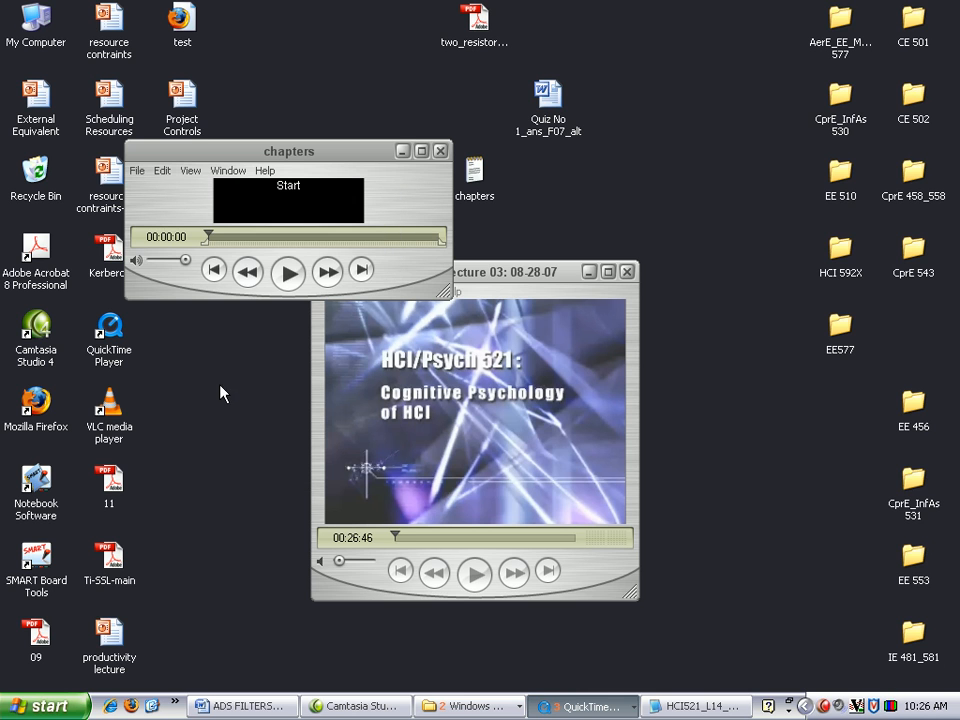
Select the whole HCI 521 lecture movie and add the copied chapters text with Add to Movie
left_click(494, 273)
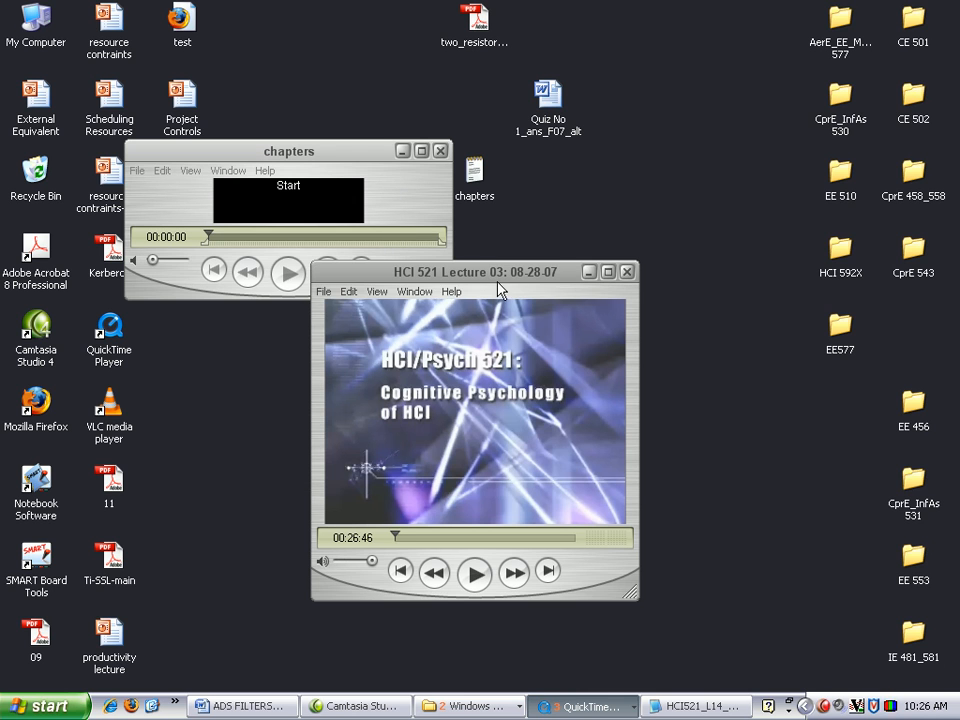
left_click_drag(471, 273, 625, 318)
left_click(502, 337)
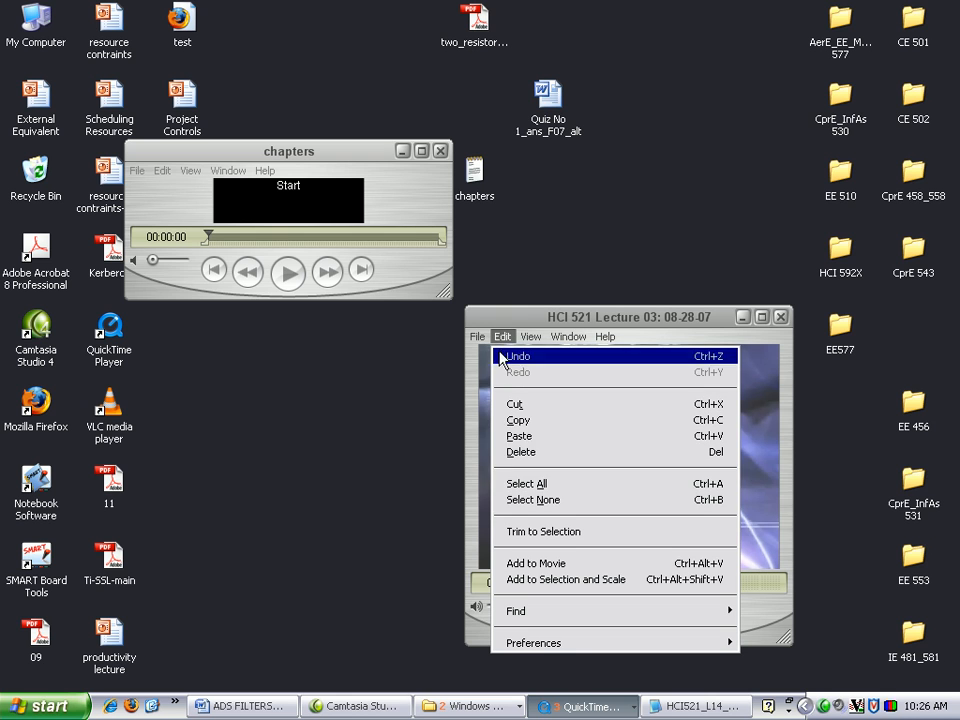
left_click(502, 488)
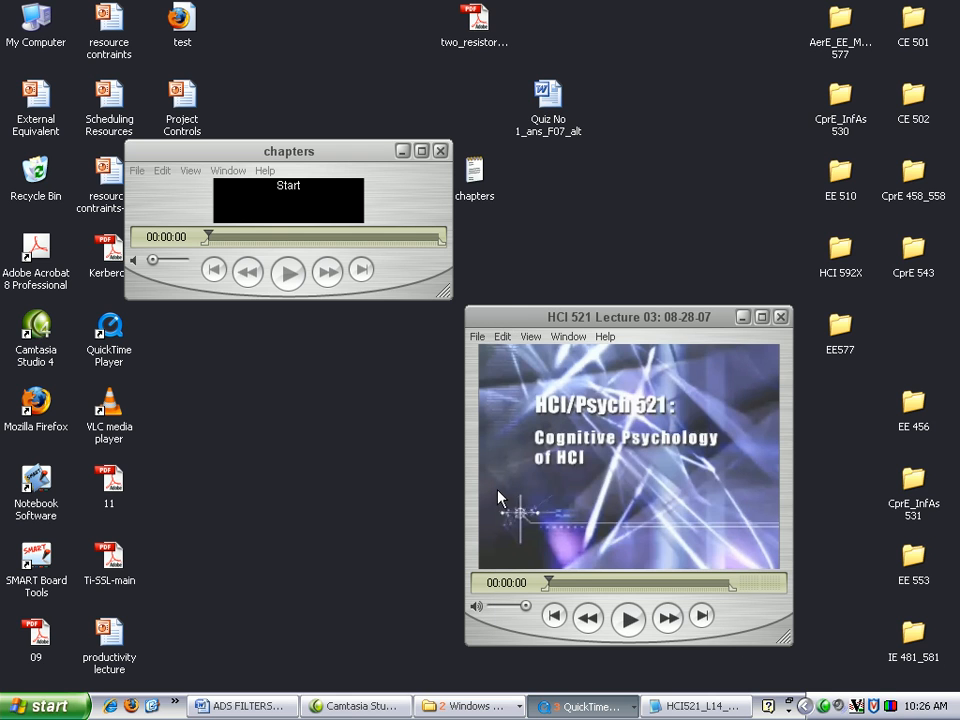
left_click(503, 338)
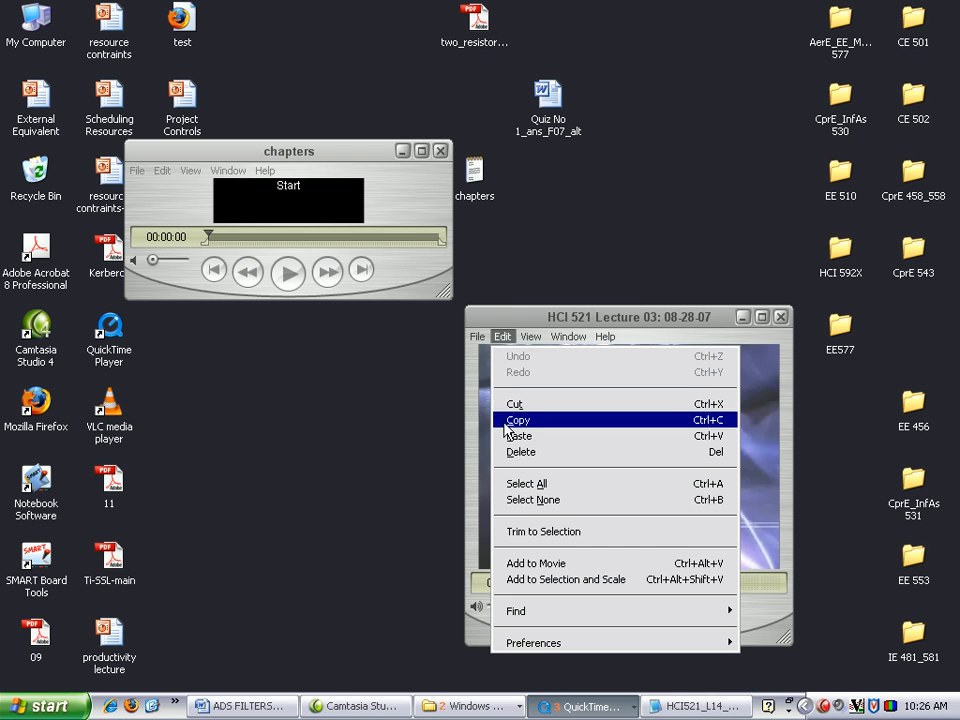
left_click(516, 566)
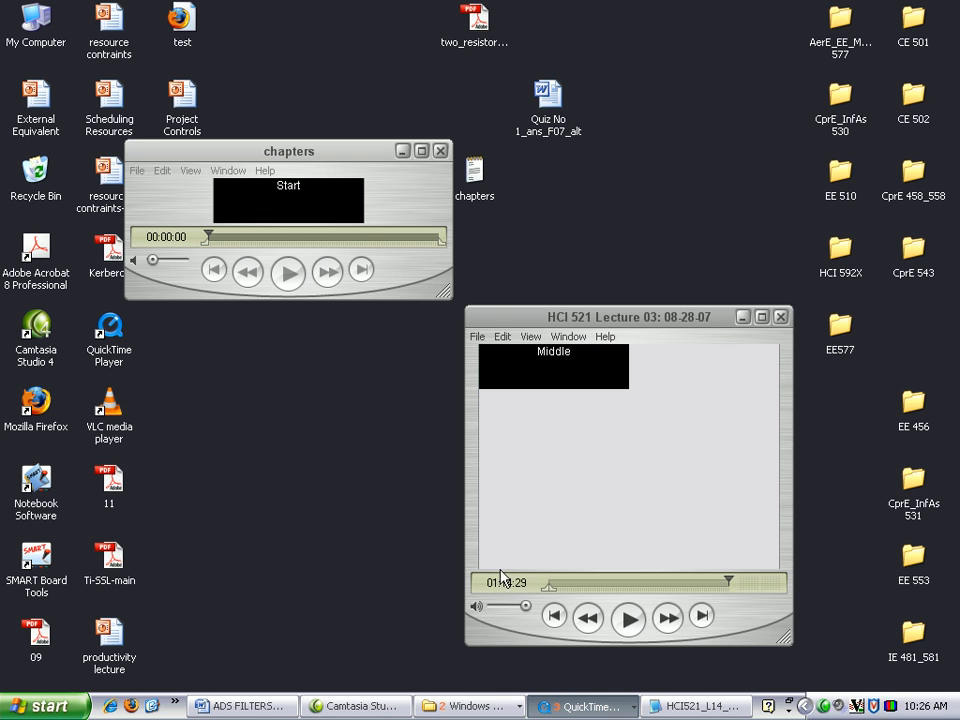
Open the lecture movie's properties, view the Text Track's other settings, and disable that track
left_click(570, 336)
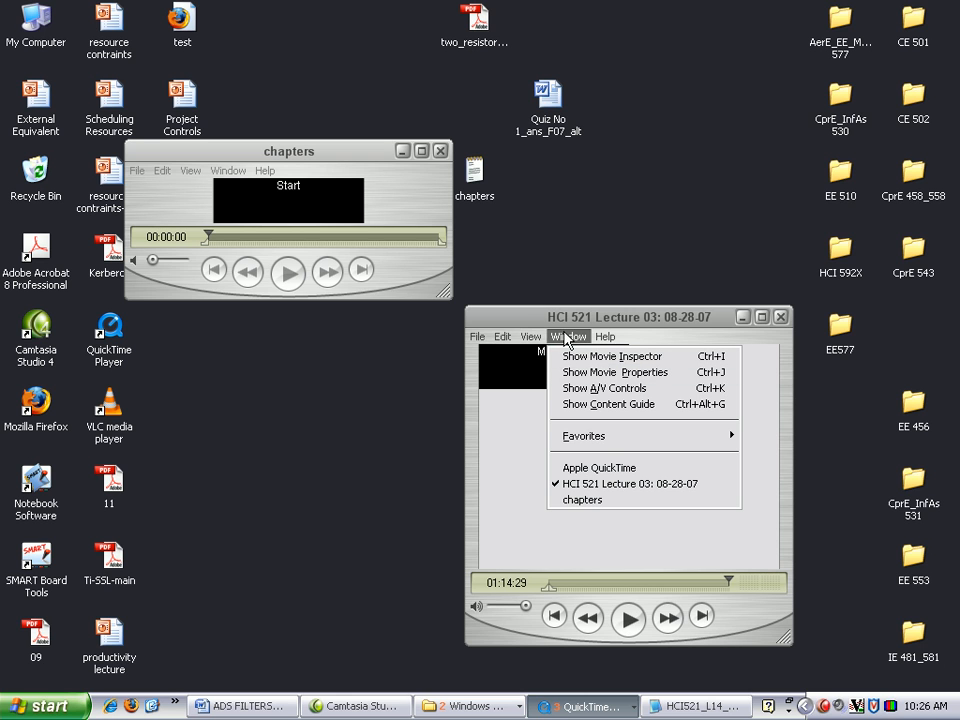
left_click(563, 372)
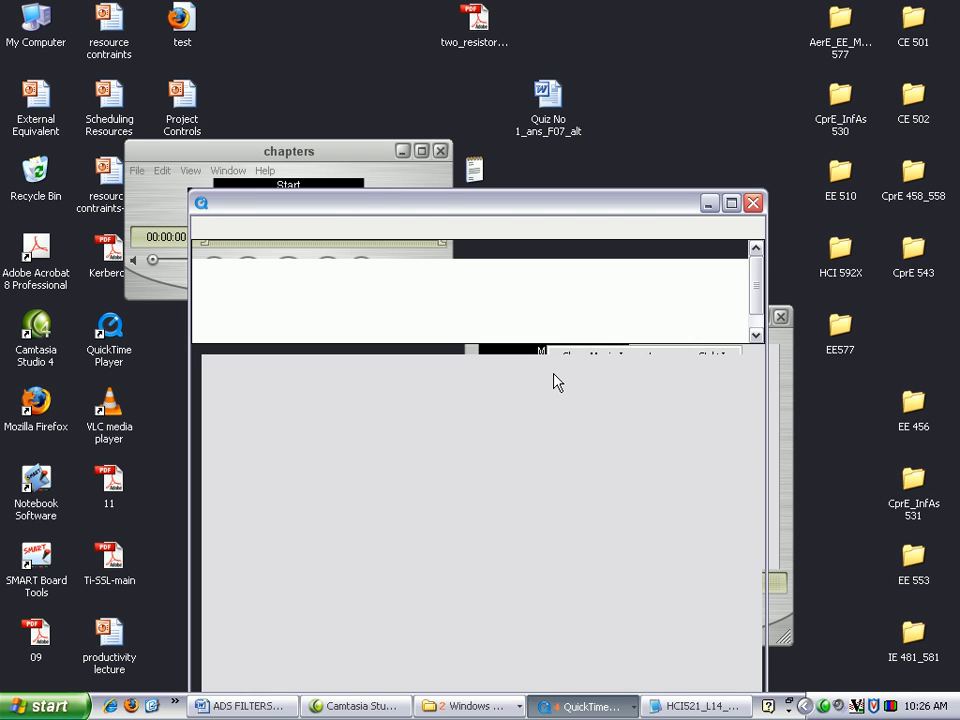
left_click_drag(345, 204, 321, 106)
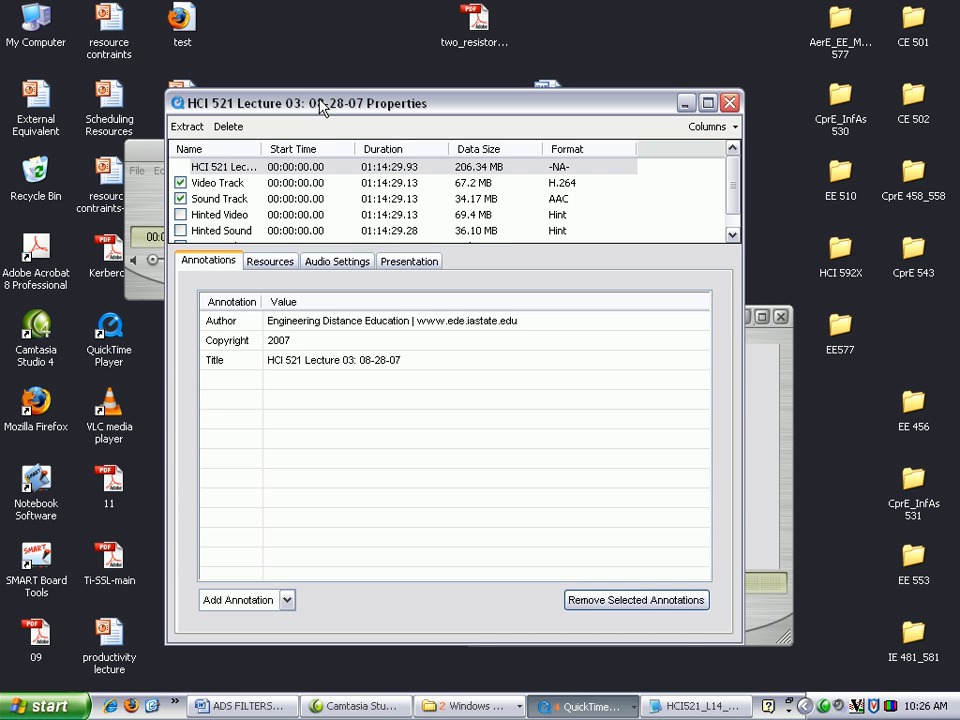
left_click_drag(396, 90, 390, 30)
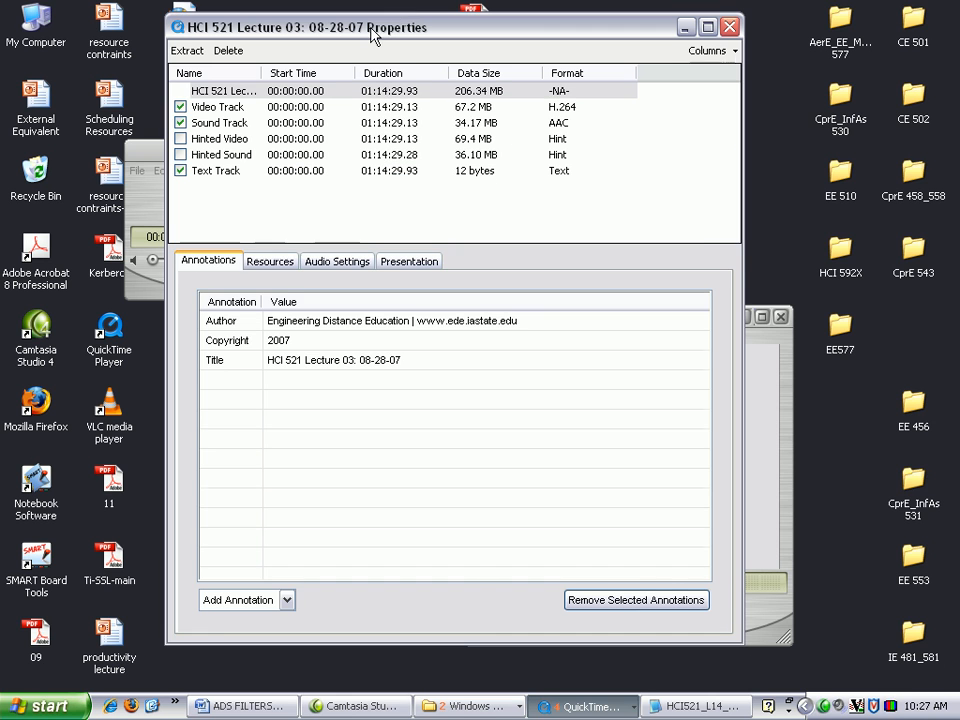
left_click(188, 130)
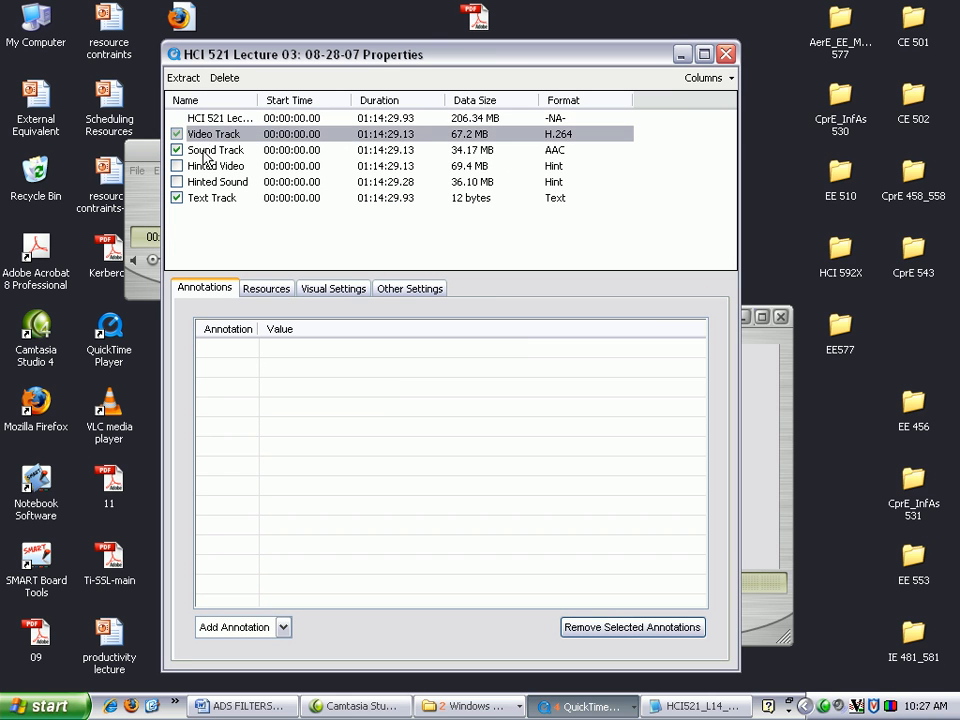
left_click(203, 150)
left_click(208, 166)
left_click(206, 182)
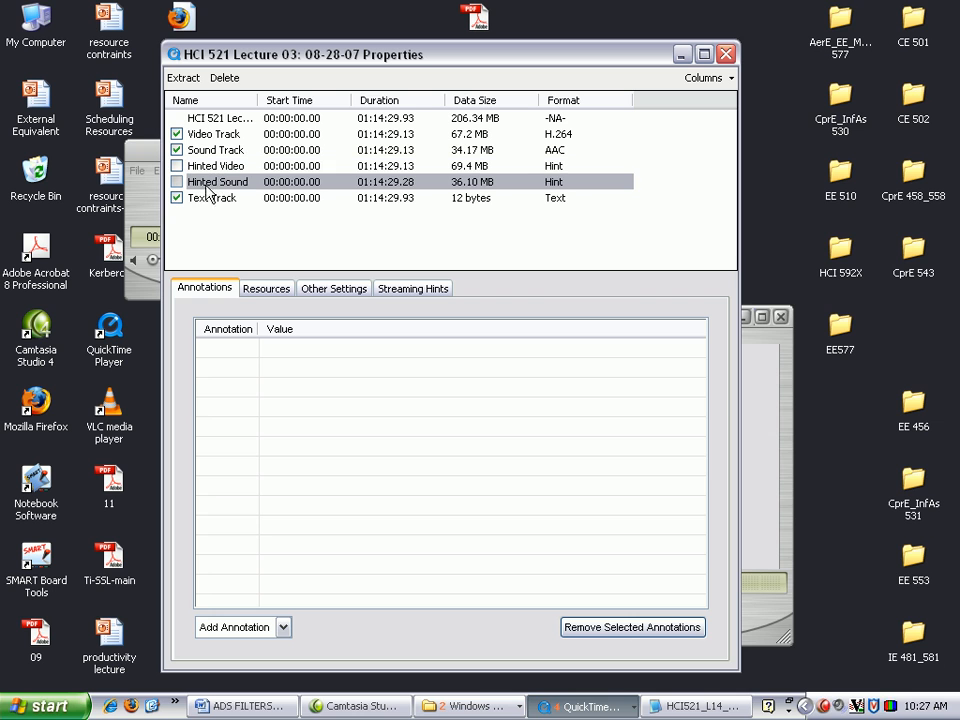
left_click(208, 200)
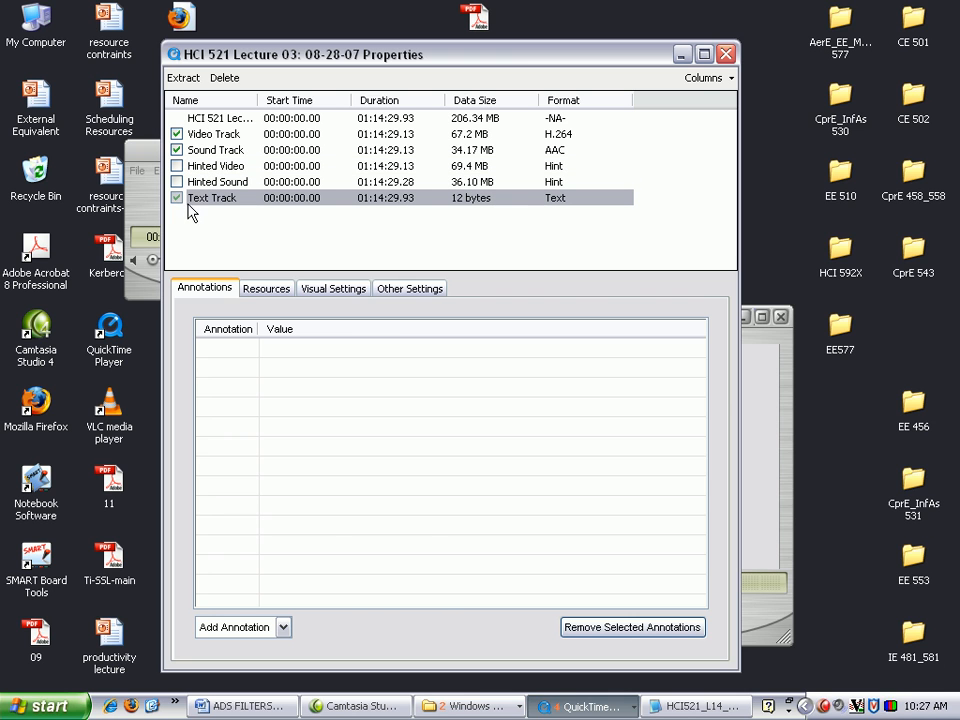
left_click(410, 290)
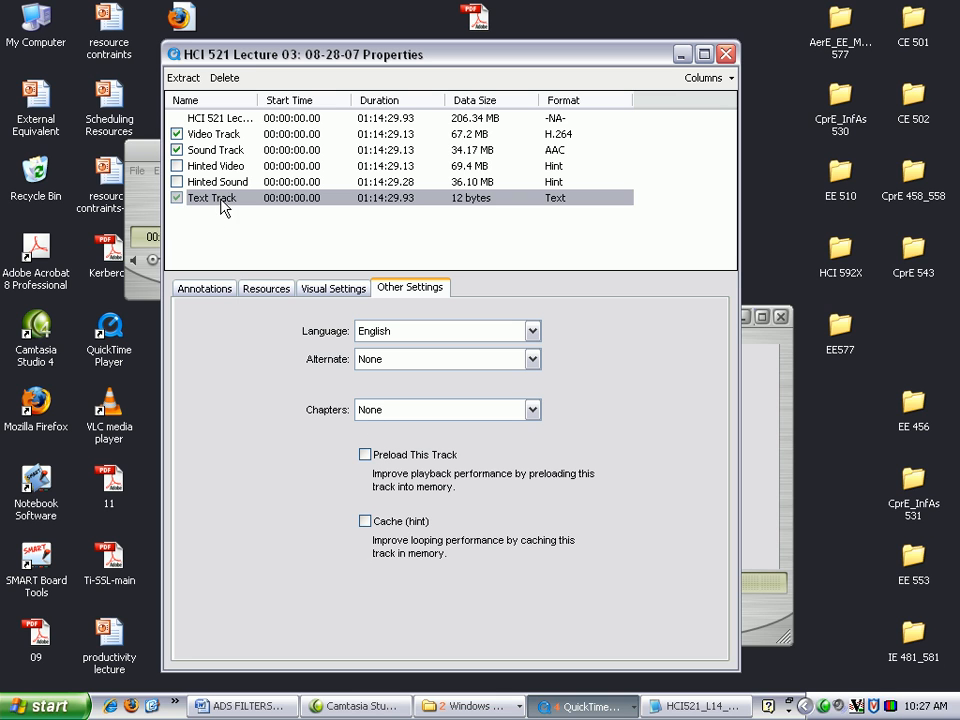
left_click(177, 198)
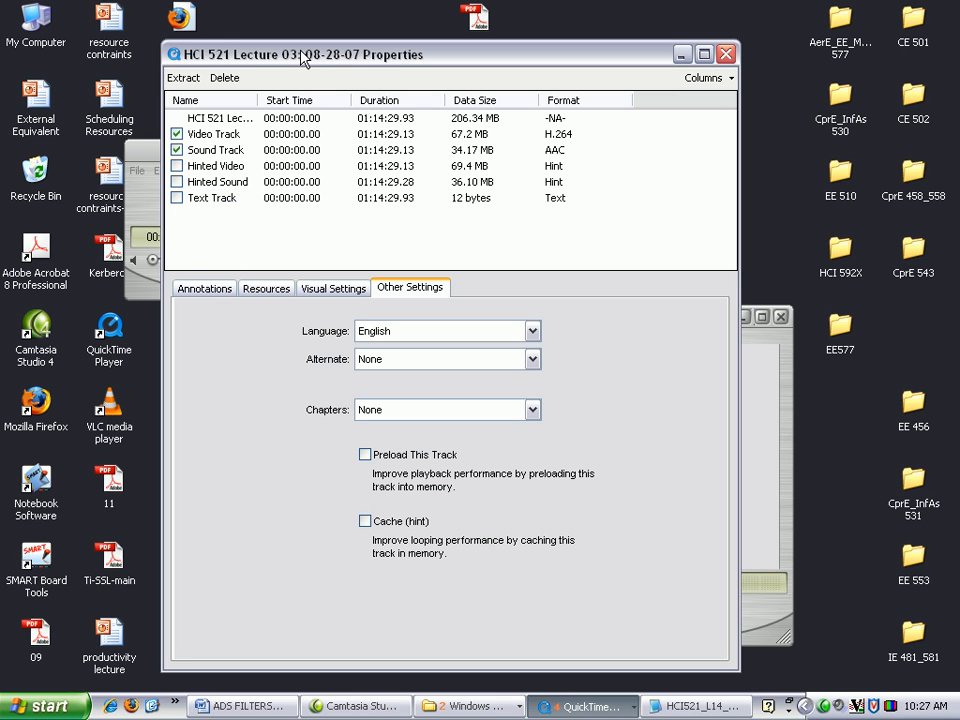
Place the properties beside the movie and turn the Text Track on and off again to compare the display
left_click_drag(340, 55, 99, 43)
left_click_drag(576, 317, 658, 330)
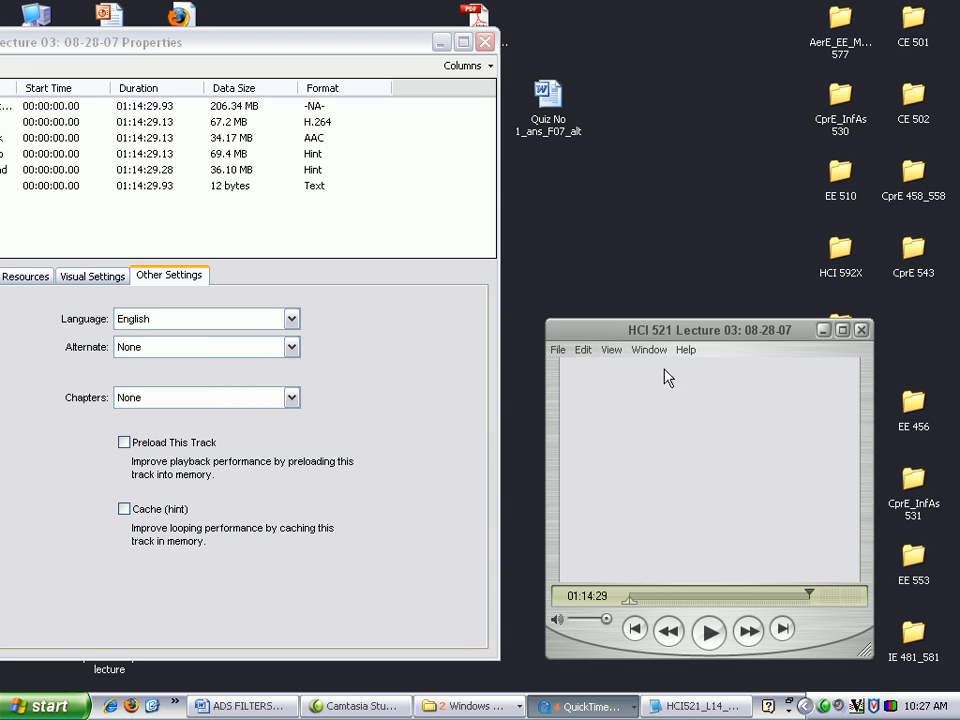
left_click_drag(116, 45, 196, 38)
left_click(17, 179)
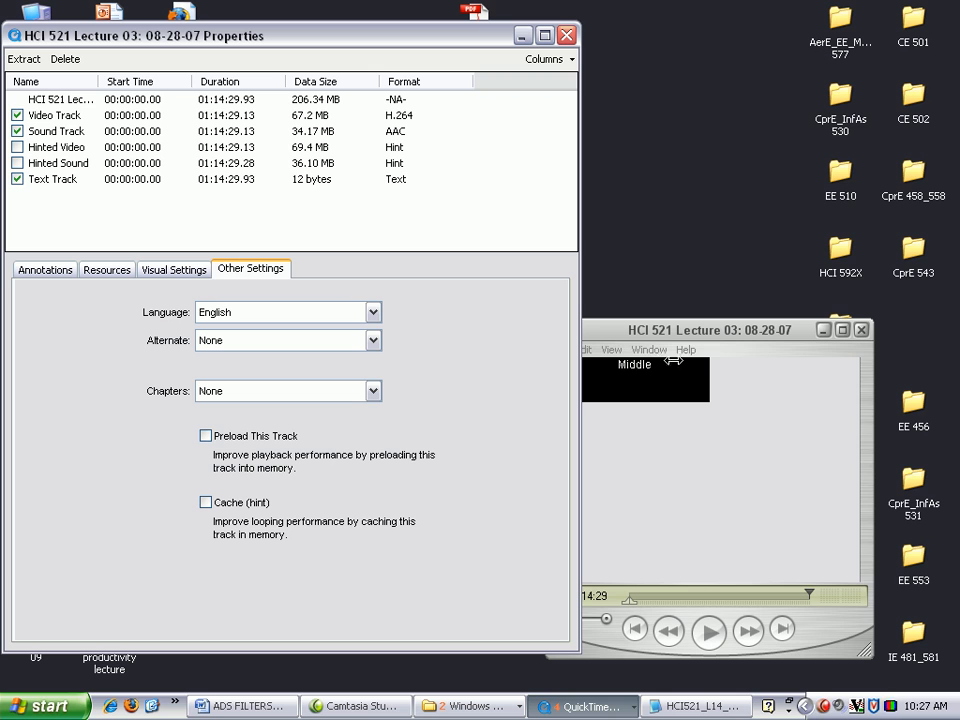
left_click(17, 179)
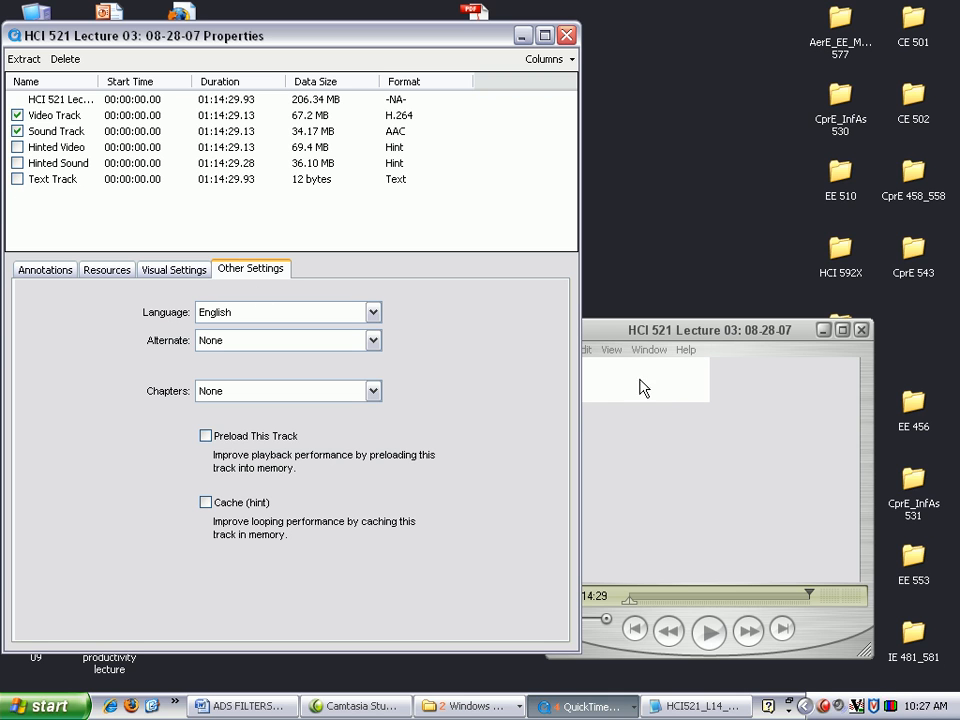
Set the Video Track's Chapters option to Text Track in its other settings and close the movie properties
left_click(206, 436)
left_click(55, 114)
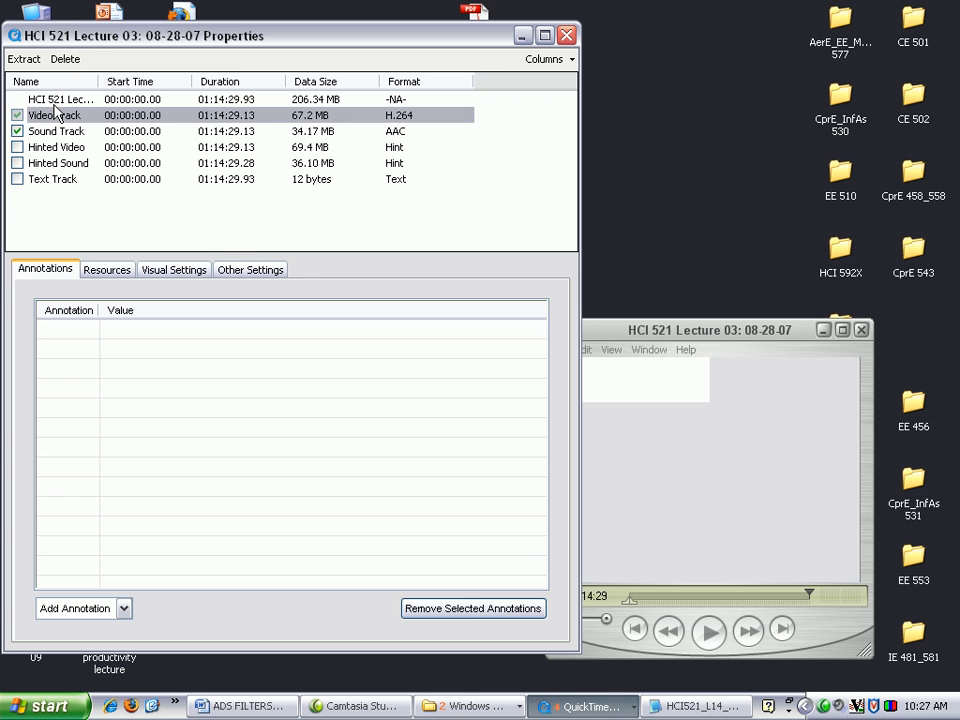
left_click(224, 271)
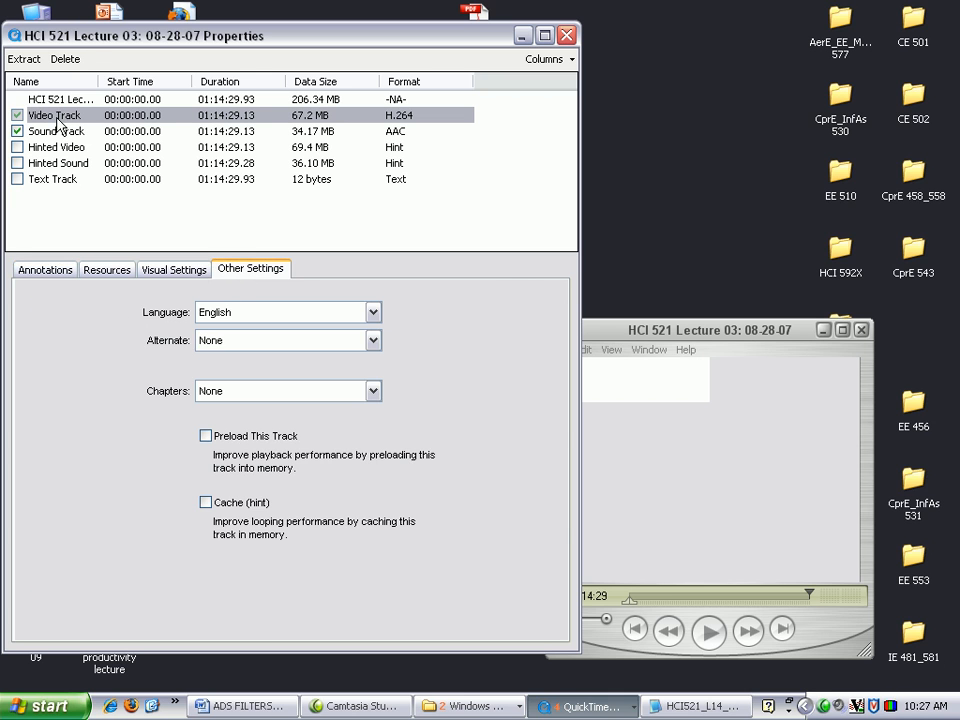
left_click(55, 117)
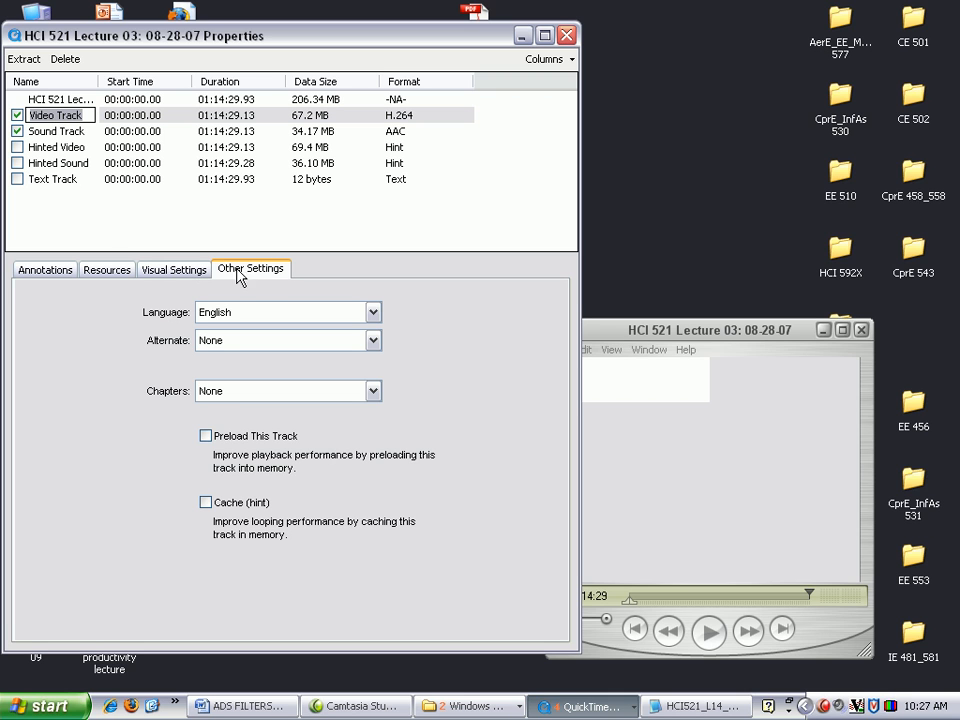
left_click(227, 394)
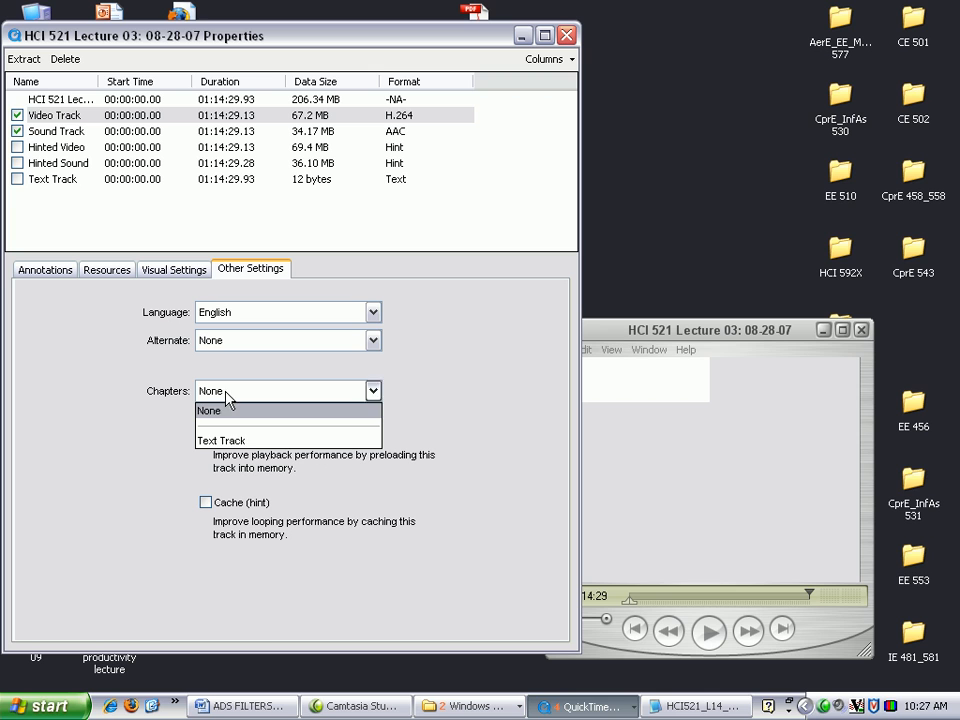
left_click(208, 440)
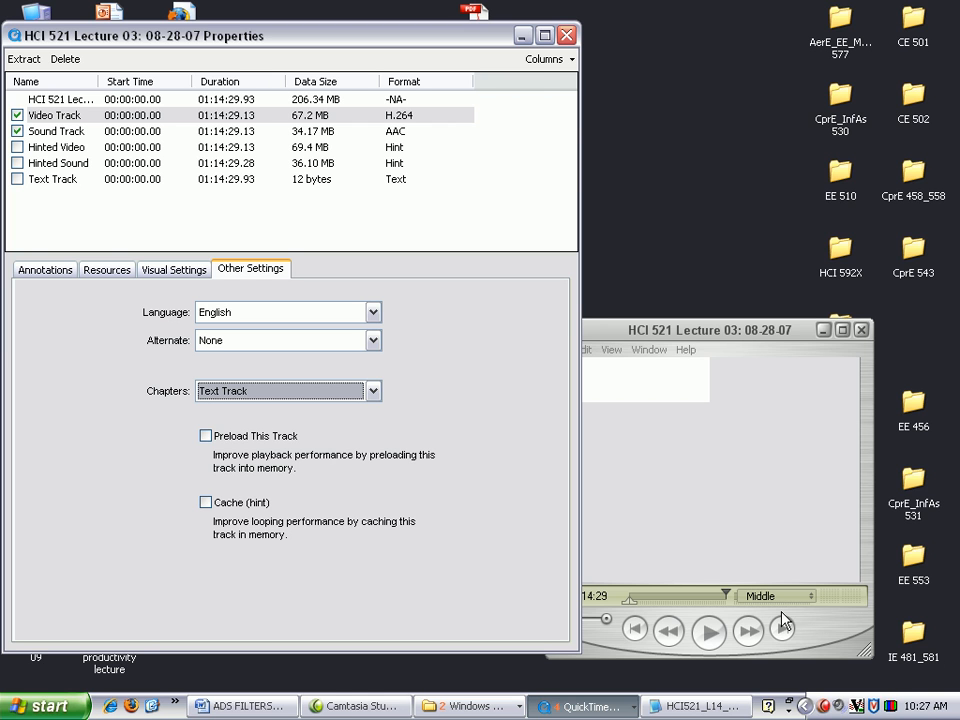
left_click(566, 36)
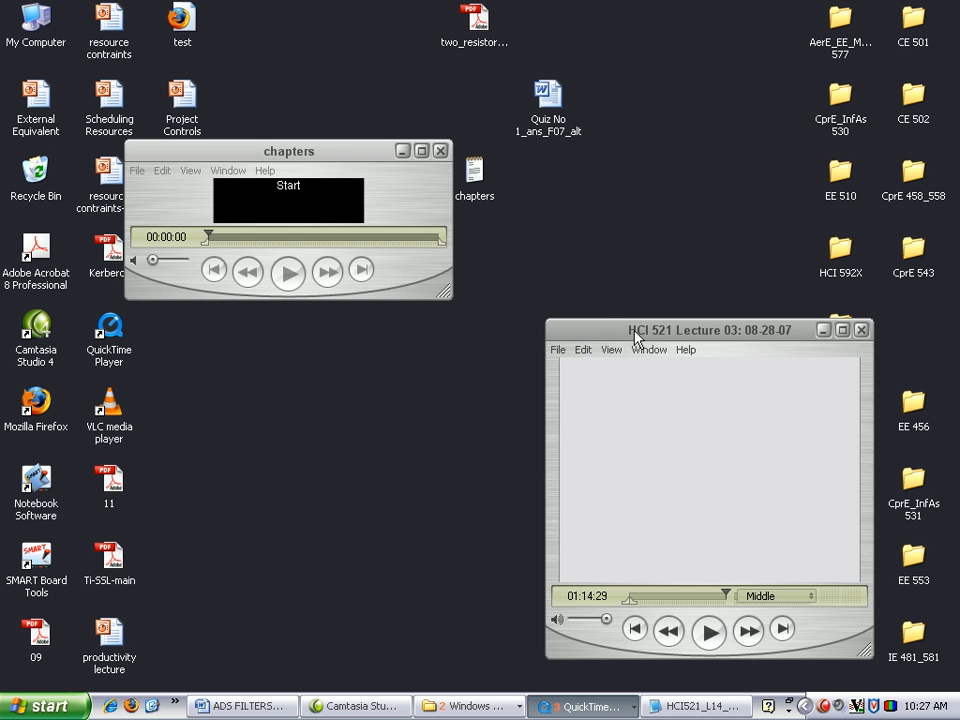
Try to save the lecture movie to the Desktop as a self-contained movie named "test movie w/ chapters"
left_click_drag(597, 329, 560, 305)
left_click(520, 325)
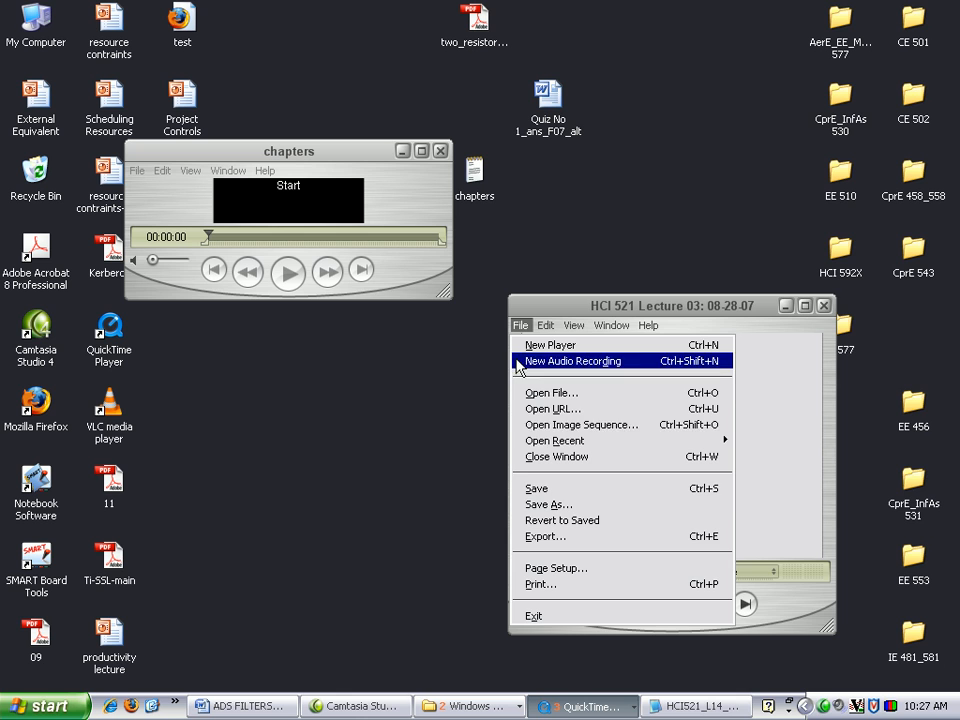
left_click(533, 505)
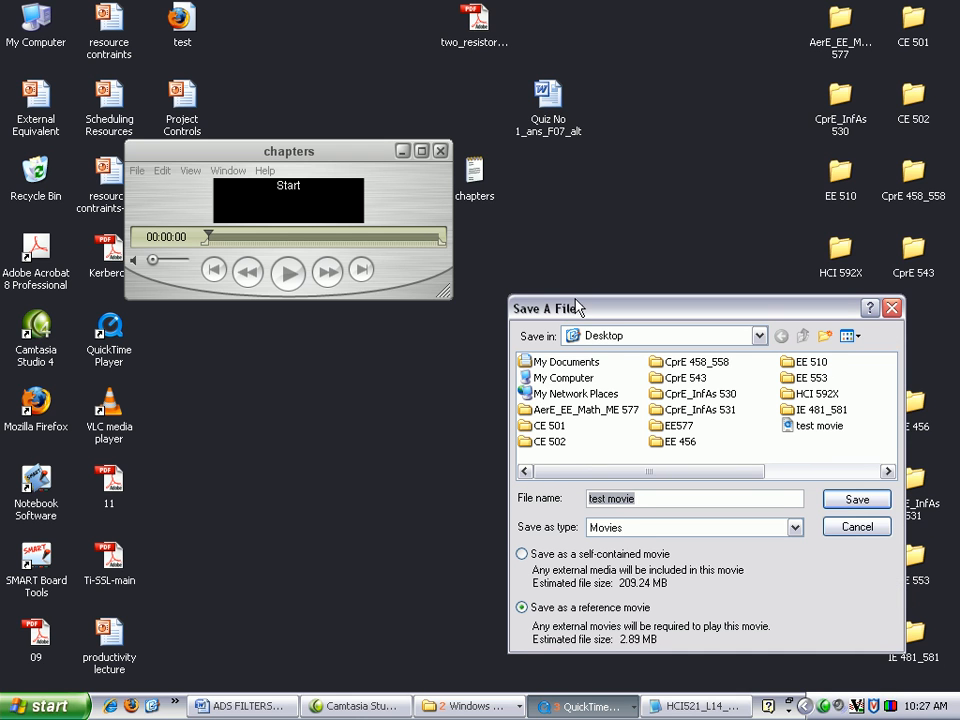
left_click_drag(574, 300, 545, 293)
left_click(574, 490)
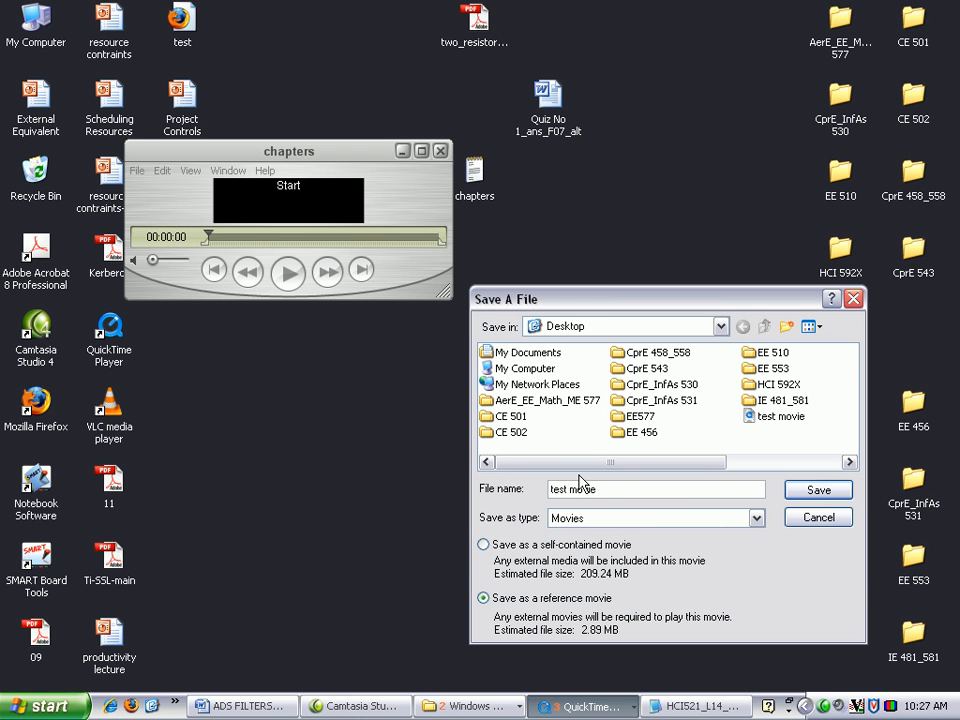
type("w/ chapters")
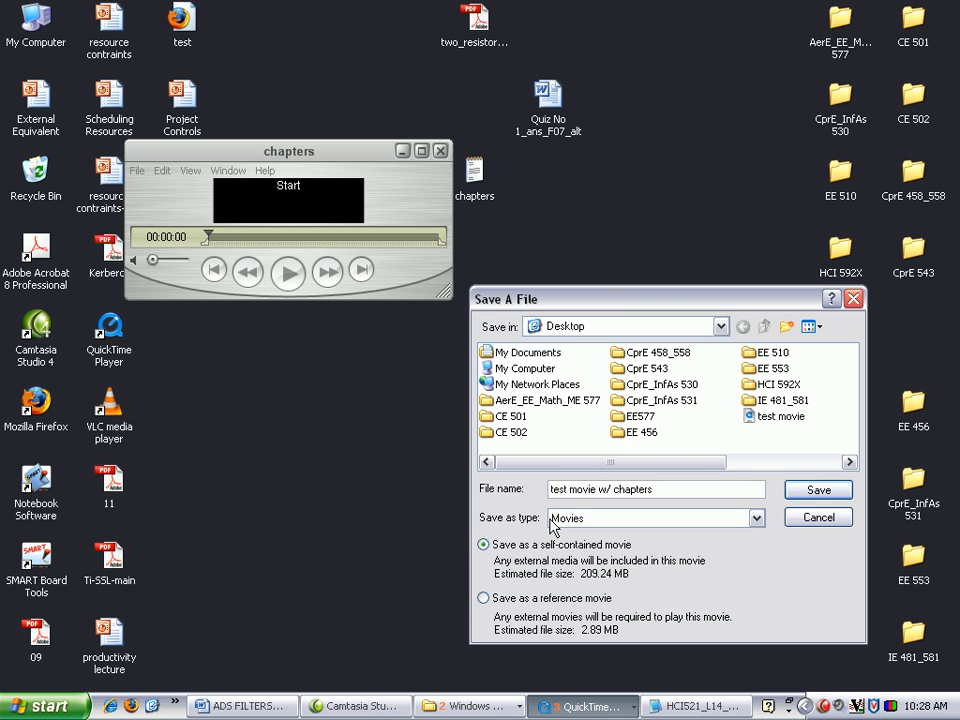
left_click(817, 489)
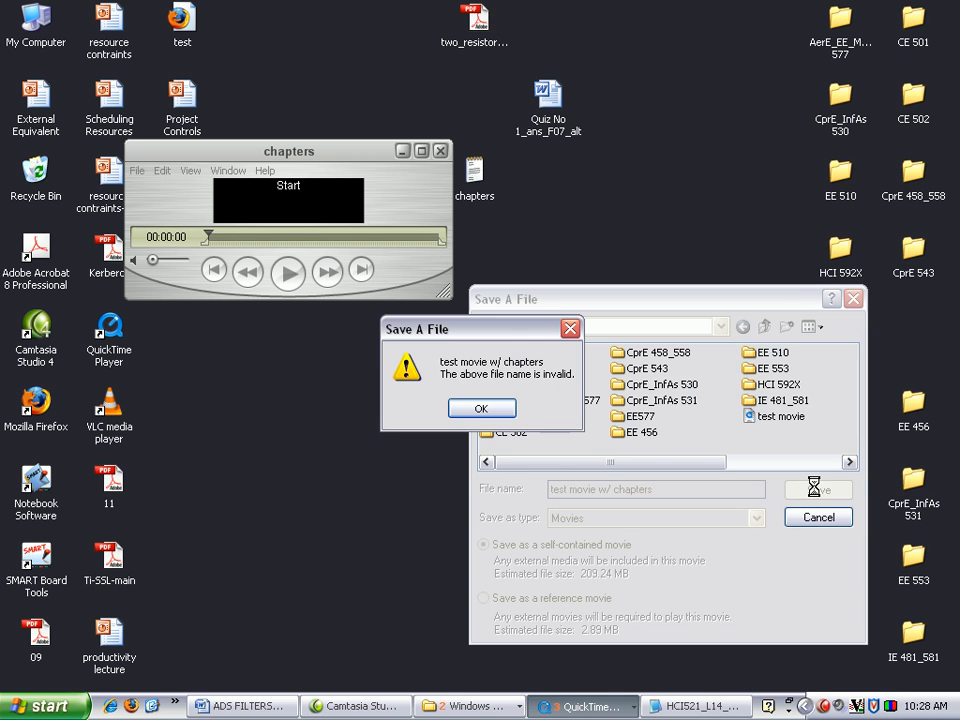
key("Return")
Correct the file name to "test movie w chapters" by removing the slash, and save the self-contained movie
left_click(606, 487)
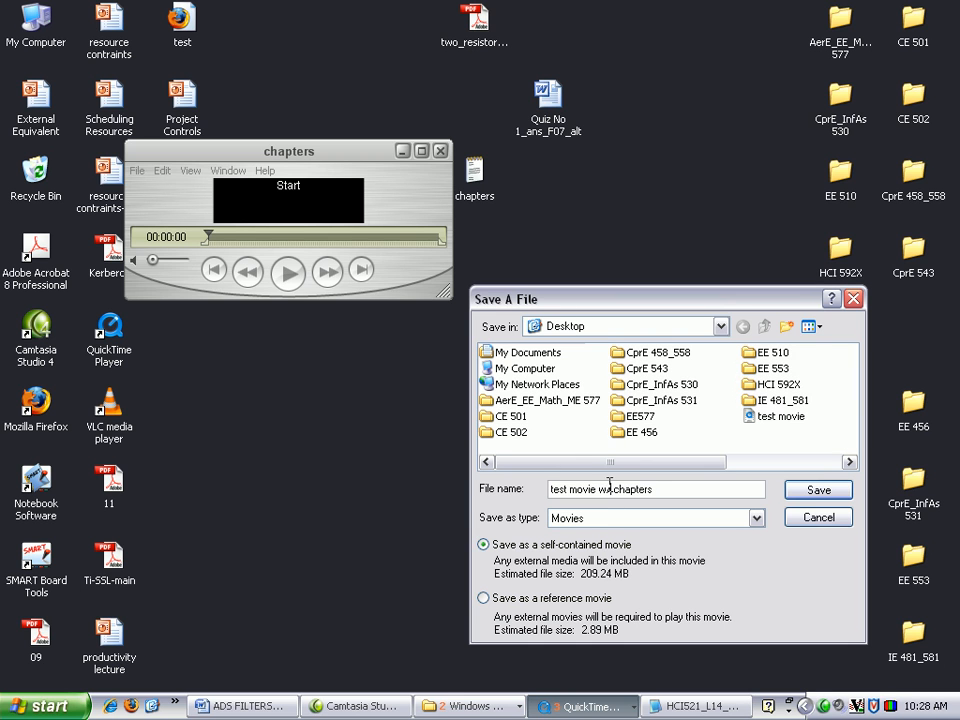
left_click(815, 490)
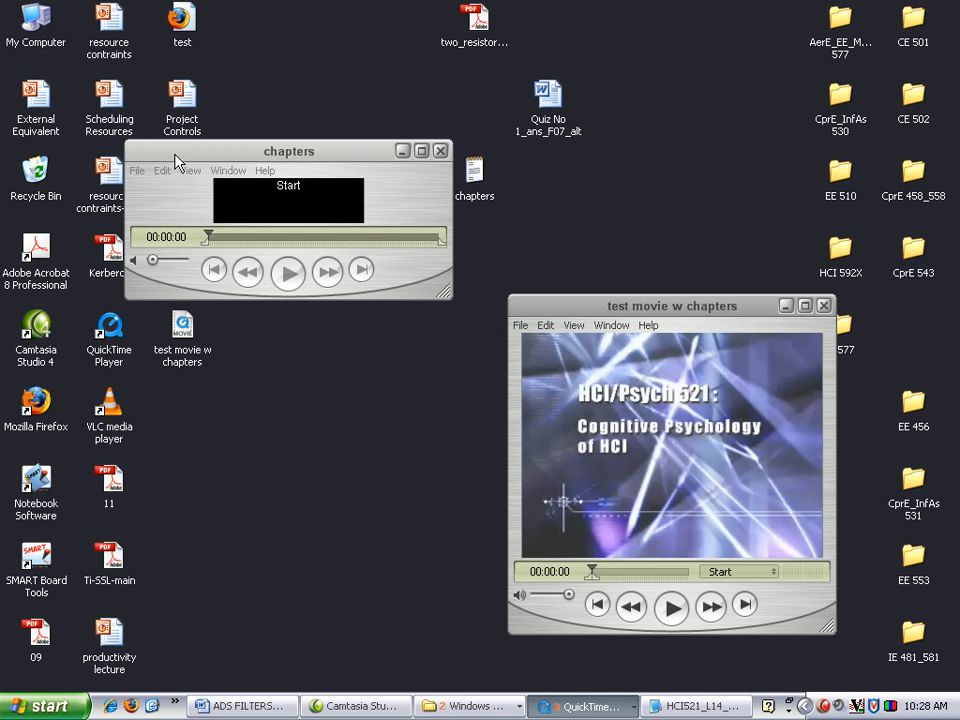
Close the chapters and test movie w chapters windows and open the saved "test movie w chapters" file from the desktop
left_click(440, 151)
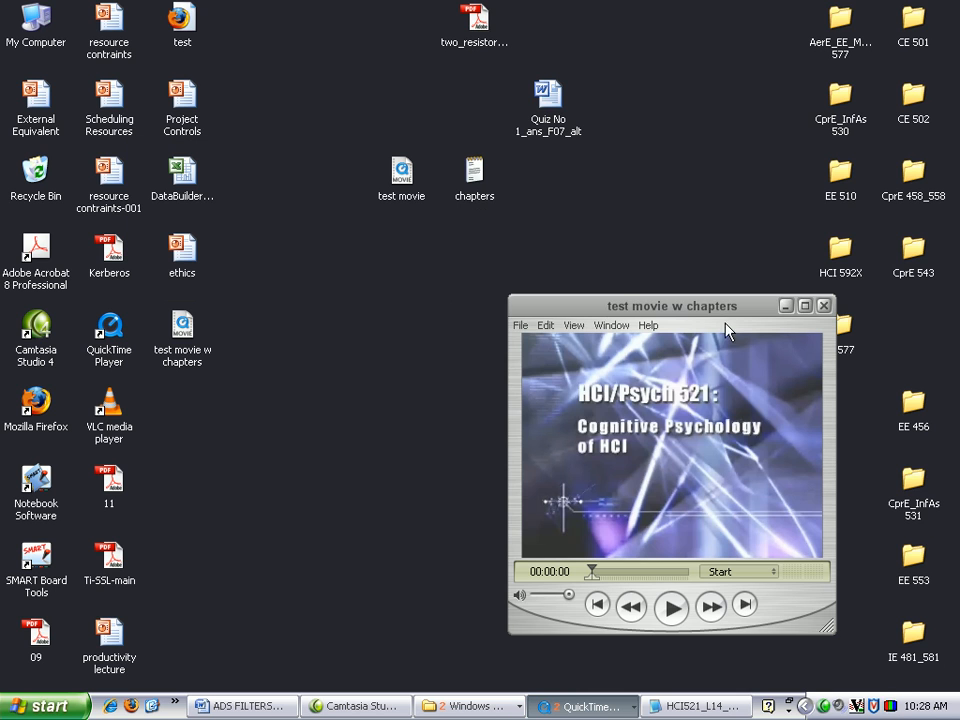
left_click(823, 306)
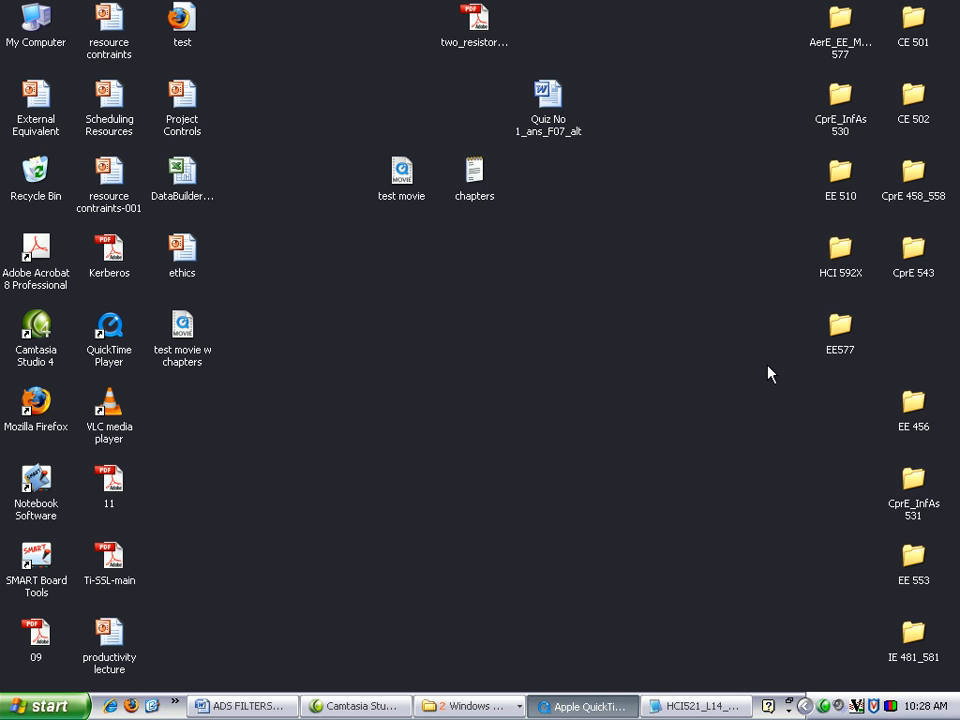
left_click(195, 356)
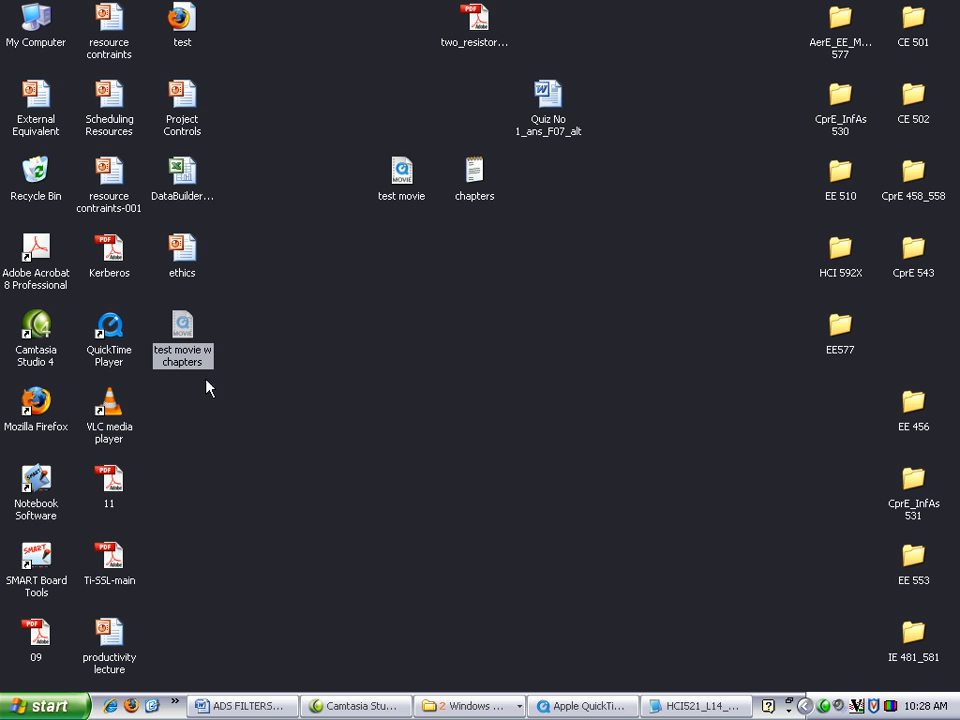
double_click(190, 358)
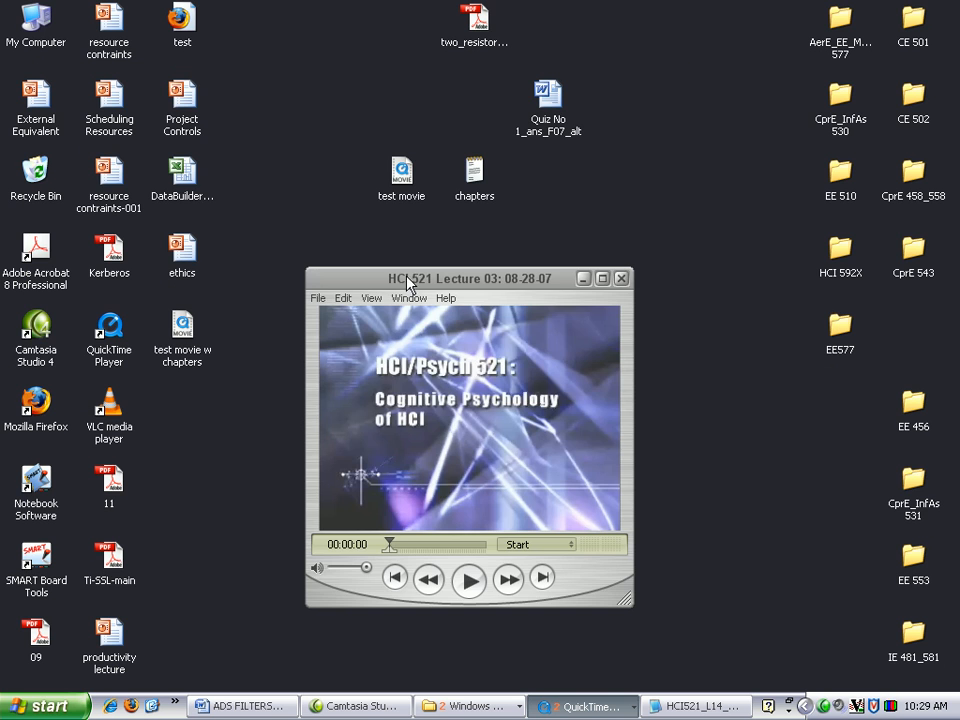
Test the chapter list of the reopened lecture movie by jumping to Announcements, Middle and back to Start
left_click(536, 546)
left_click(540, 569)
left_click(536, 545)
left_click(556, 579)
left_click(536, 545)
left_click(545, 553)
Check the chapters during playback by jumping to Announcements and Middle, and pause the movie in the Middle chapter
left_click(468, 580)
left_click(536, 545)
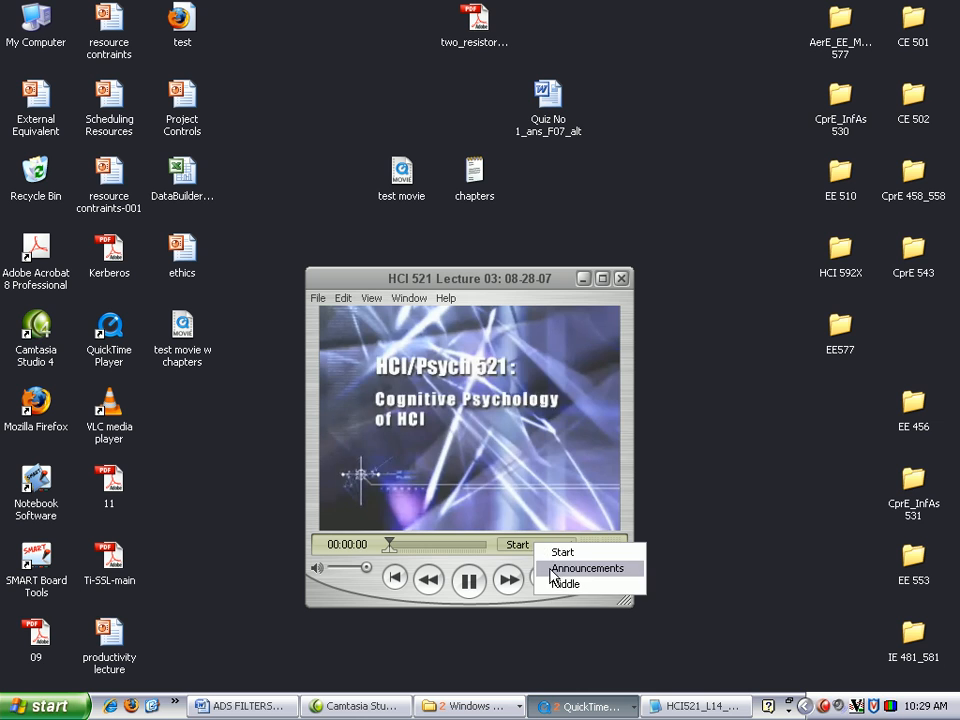
left_click(546, 568)
left_click(467, 585)
left_click(536, 545)
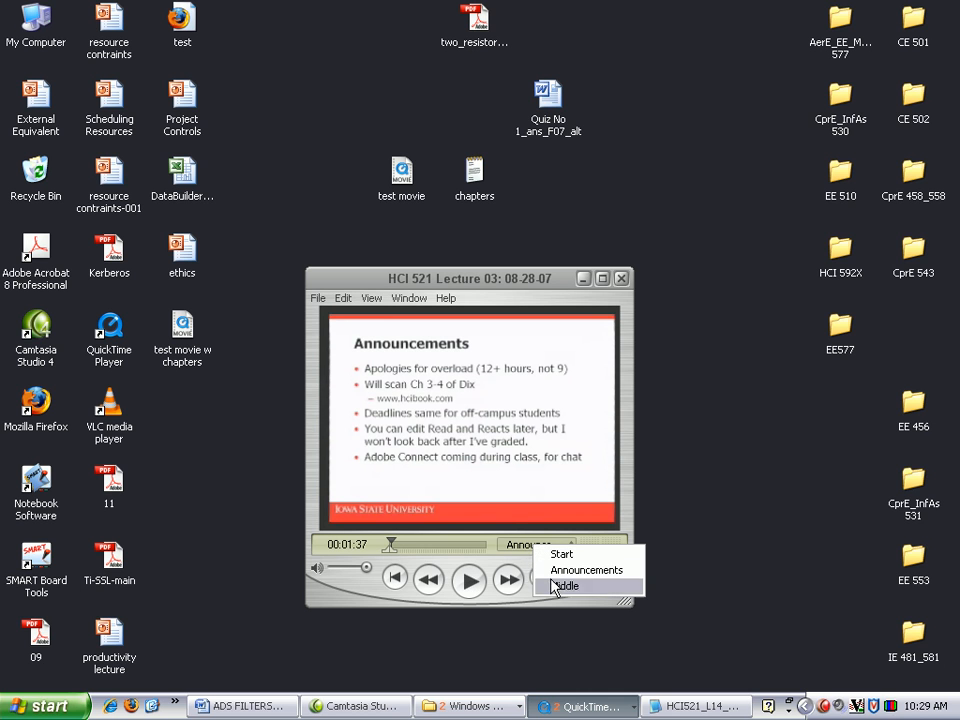
left_click(560, 585)
left_click(472, 582)
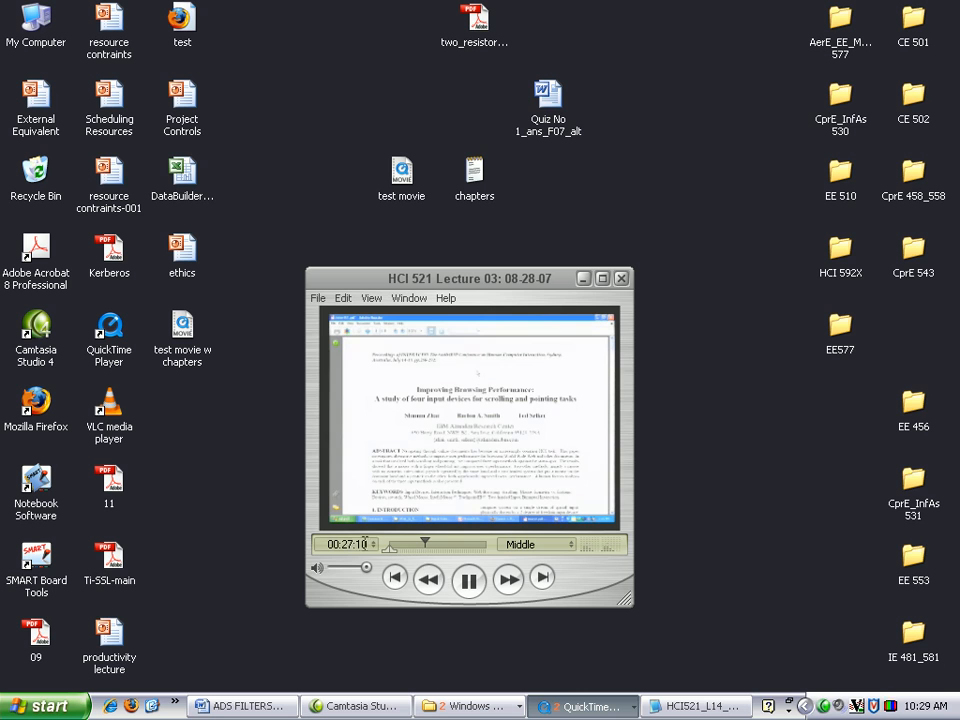
left_click(472, 584)
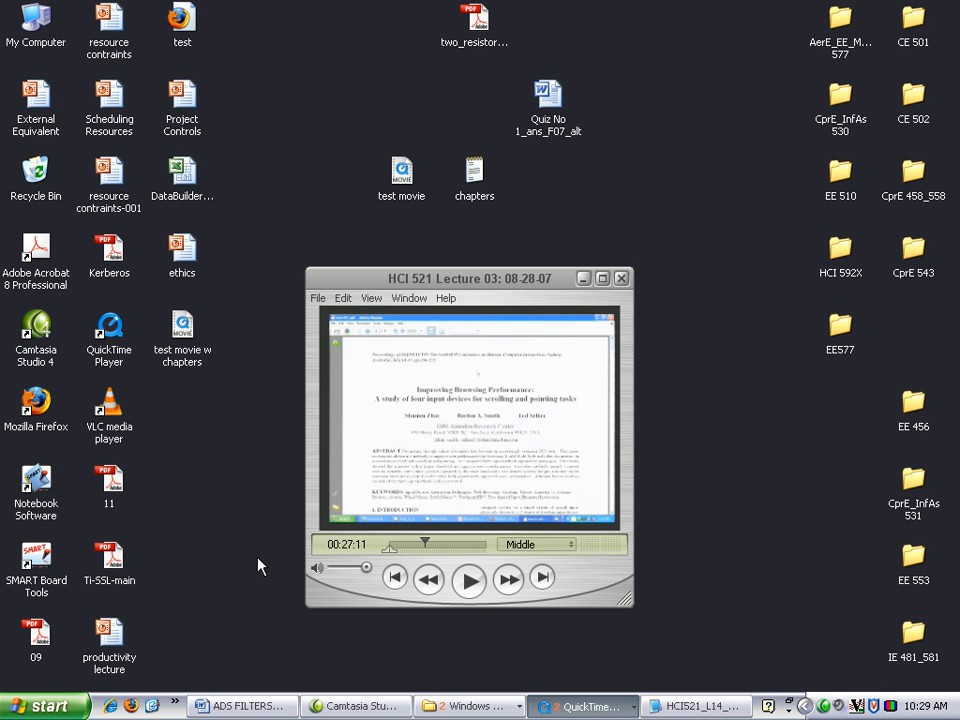